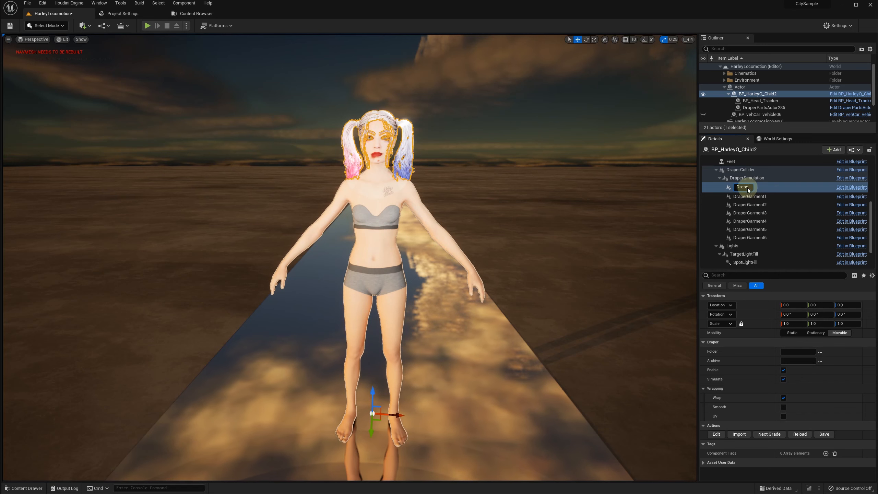
Load the womens-dancerdress folder from 3DGarments into the garment component named Dress and disable that garment
key("Return")
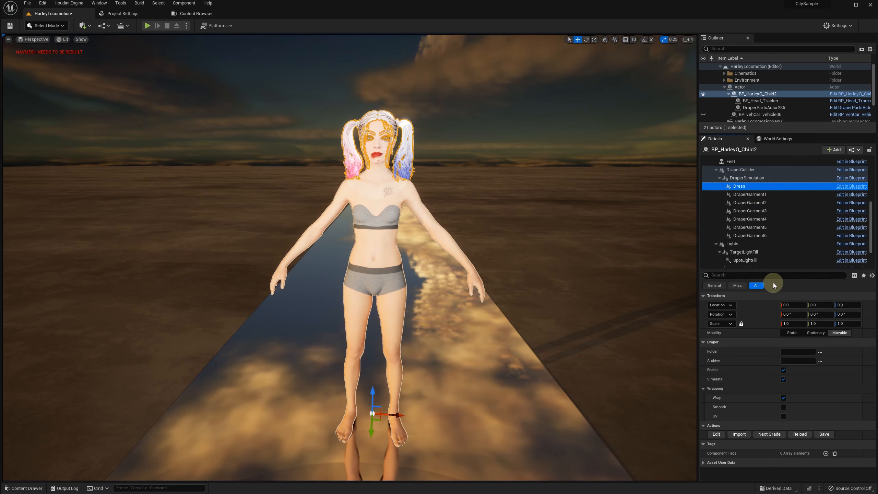
left_click(820, 352)
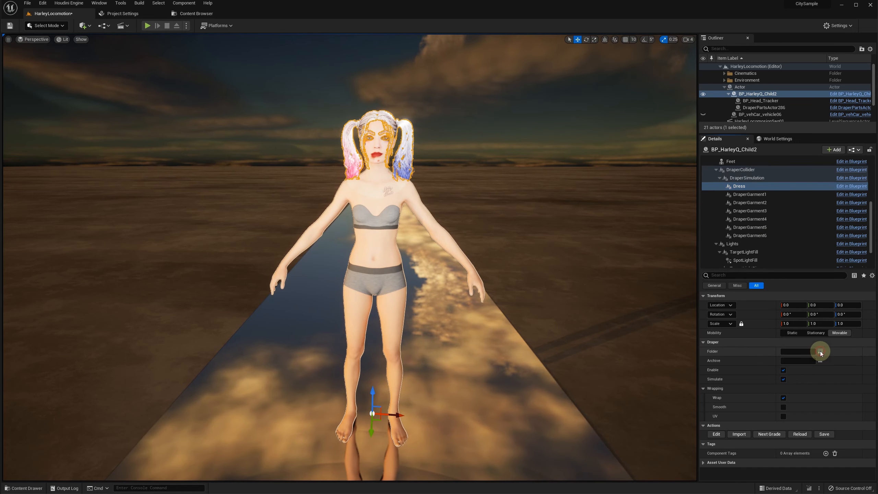
left_click(184, 55)
left_click(376, 214)
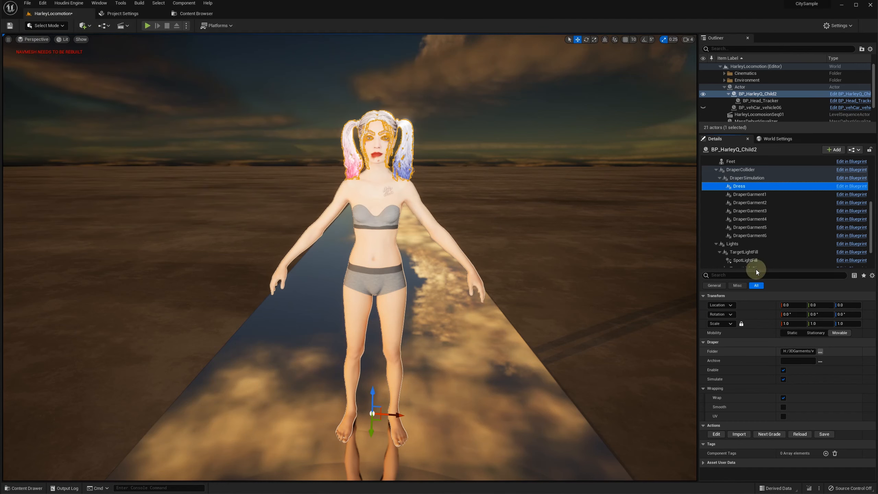
left_click(783, 379)
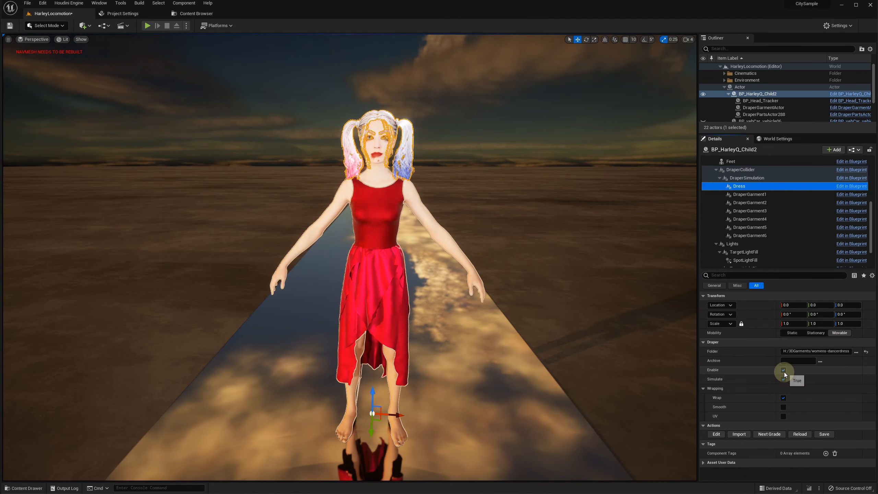
left_click(783, 370)
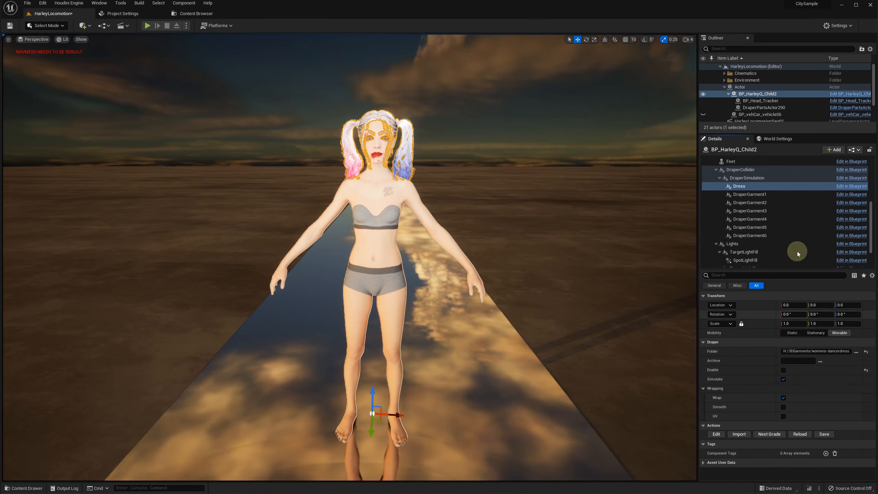
Rename the DraperGarment1 component as Tanktop
left_click(745, 194)
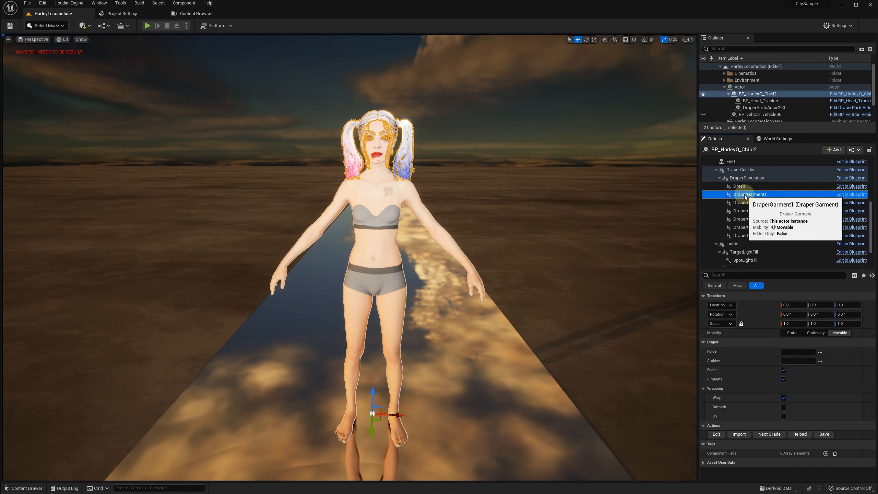
left_click(745, 195)
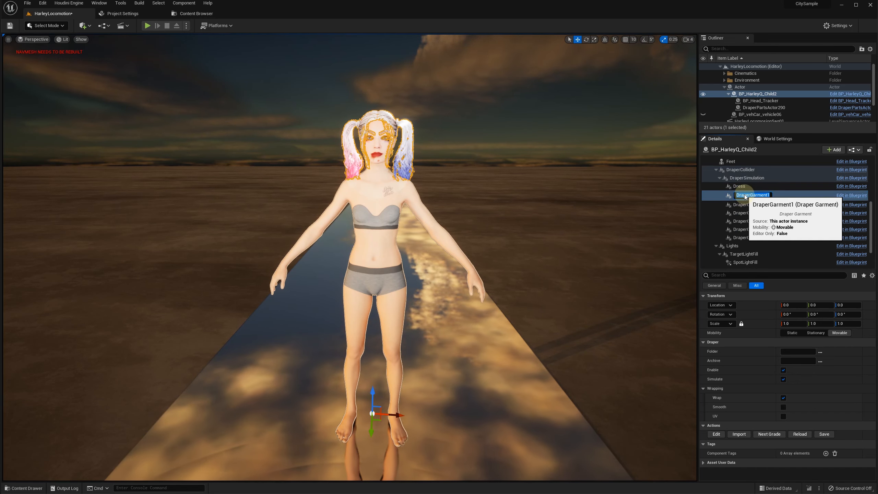
type("Tanktop")
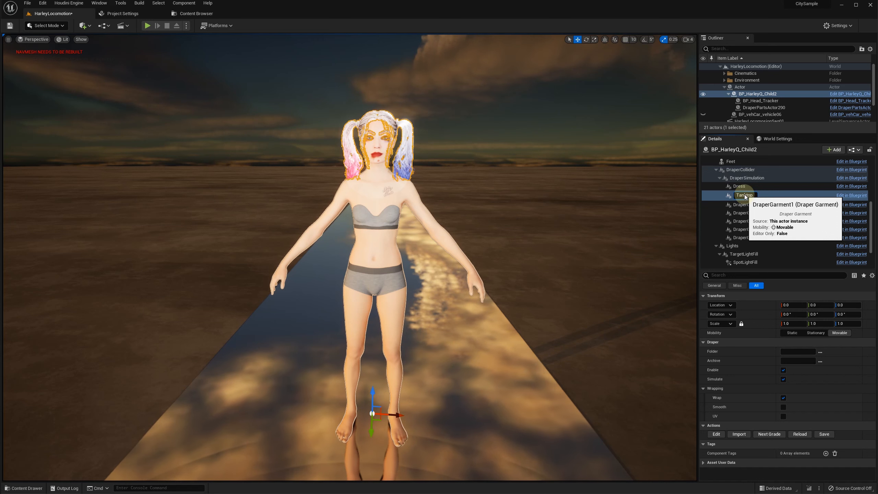
key("Return")
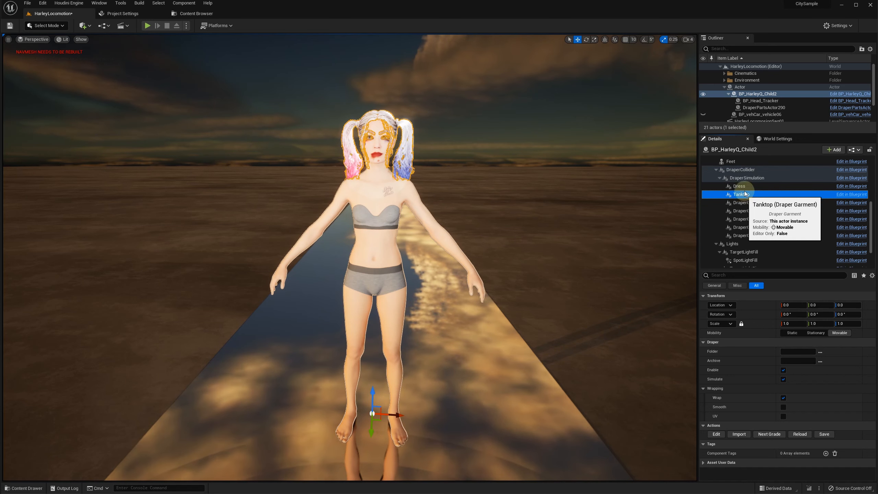
Load the womens-bralette2 folder from 3DGarments into the Tanktop component and disable that garment
left_click(819, 351)
left_click(127, 18)
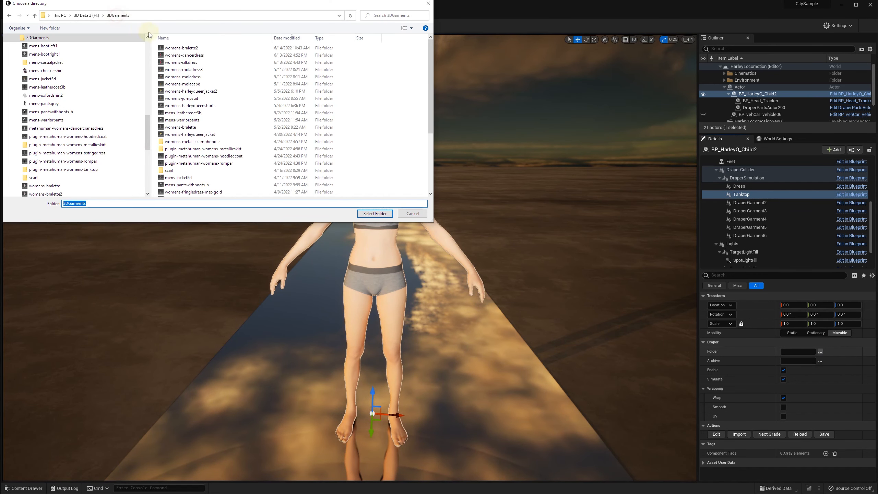
left_click(194, 48)
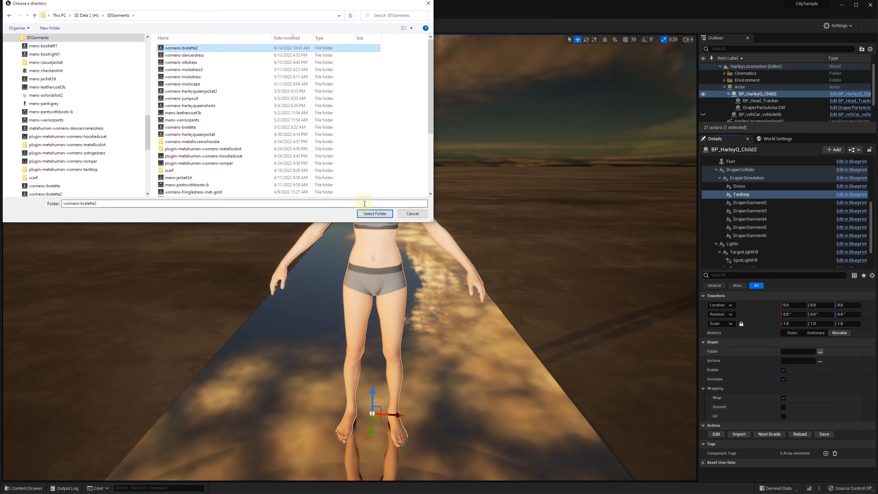
left_click(375, 214)
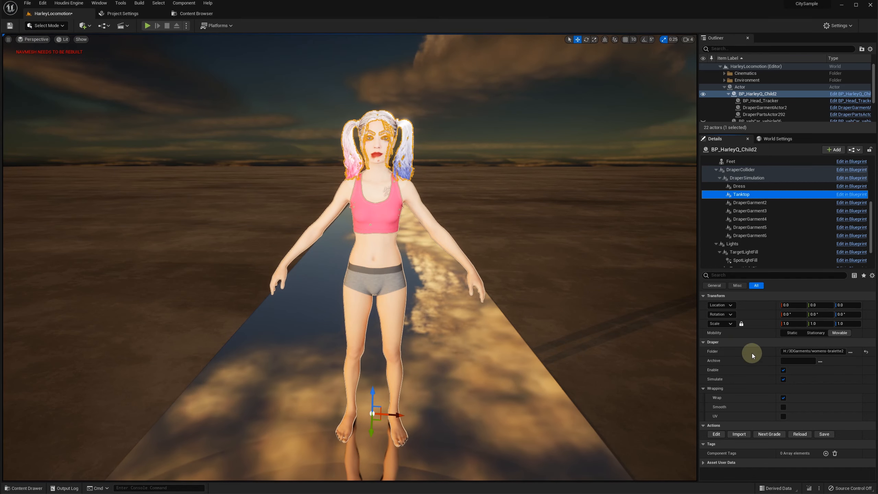
left_click(784, 370)
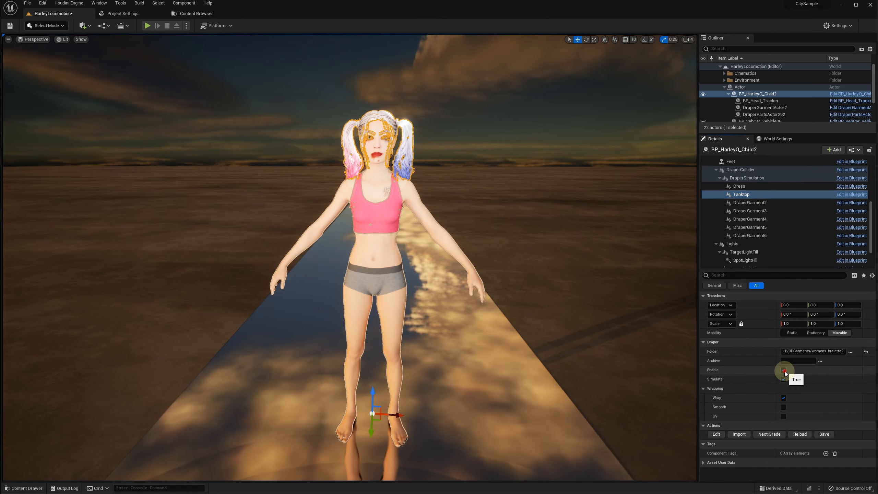
Rename the DraperGarment2 component as Jumpsuit
left_click(746, 204)
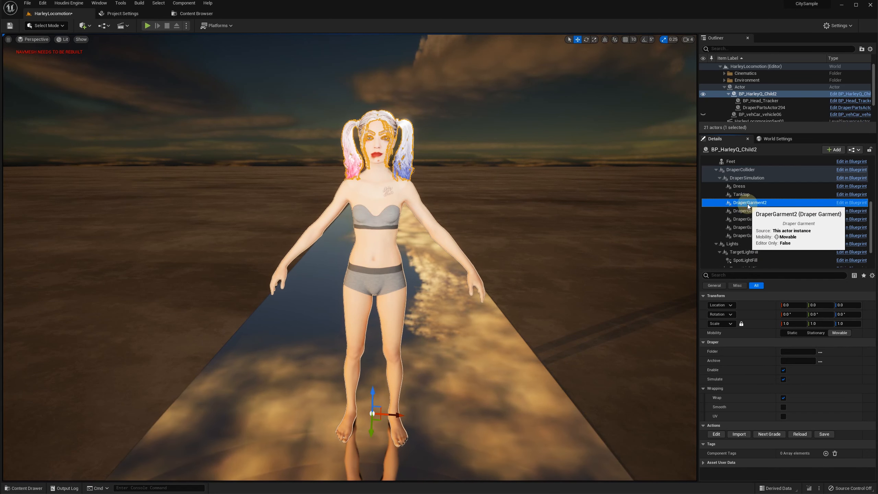
key("F2")
type("Jumpsuit")
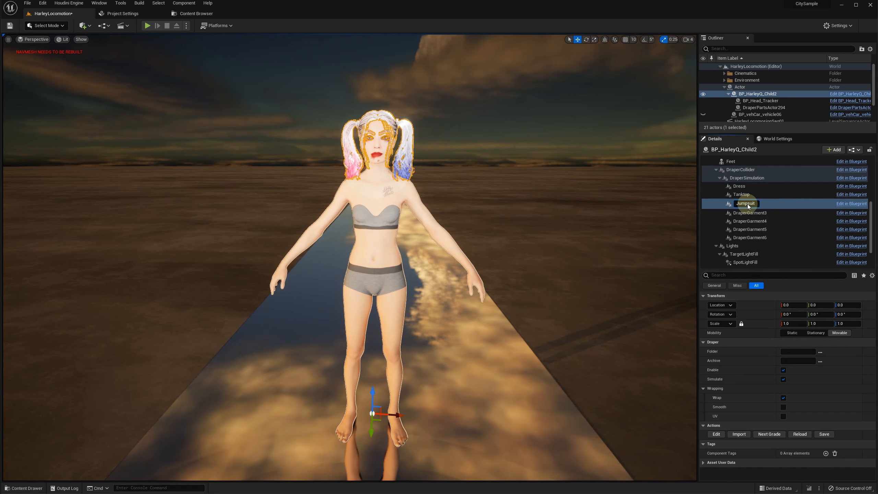
key("Return")
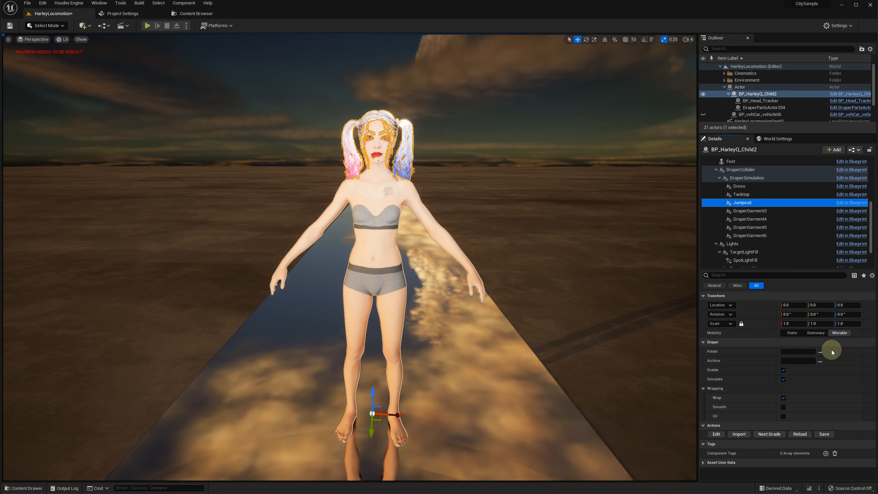
Load the womens-jumpsuit folder from 3DGarments into the Jumpsuit component and disable that garment
left_click(820, 351)
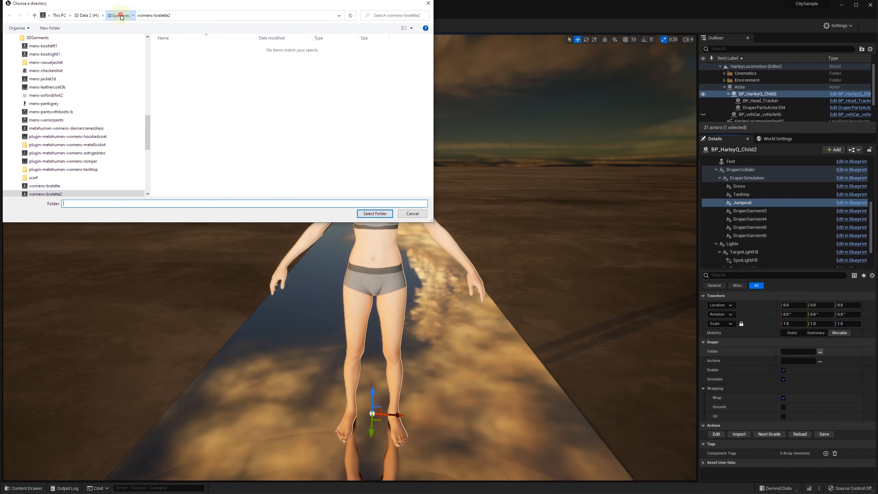
left_click(120, 15)
left_click(182, 98)
left_click(374, 213)
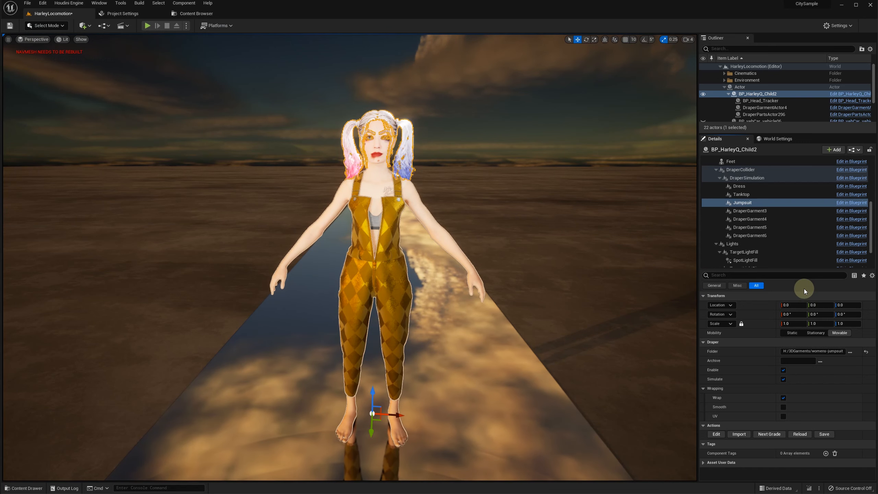
left_click(783, 370)
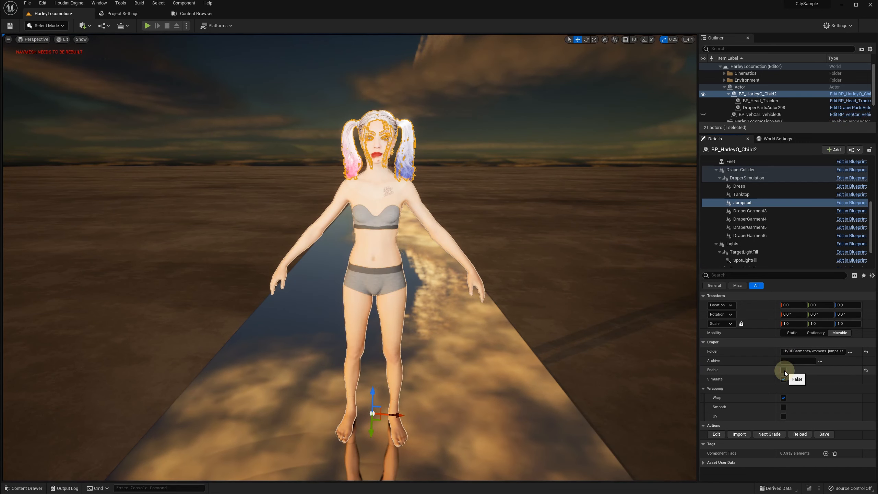
Rename the DraperGarment3 component as Bodysuit
left_click(753, 210)
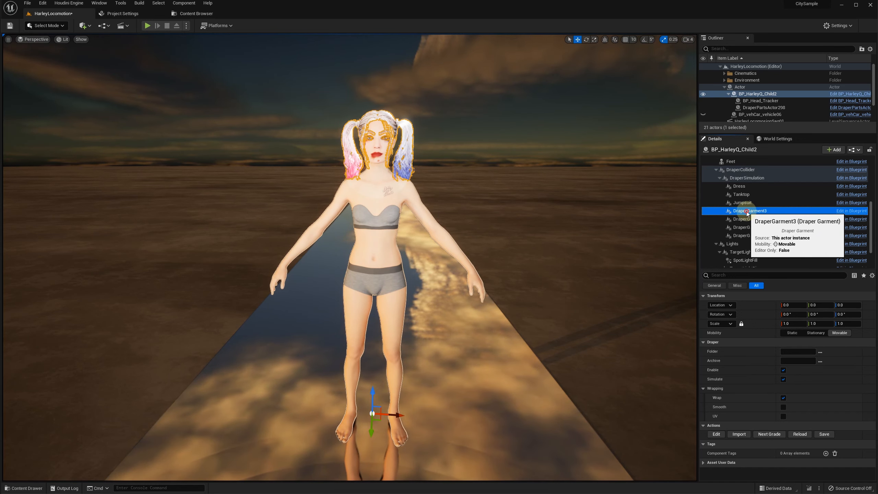
left_click(747, 211)
type("Bod")
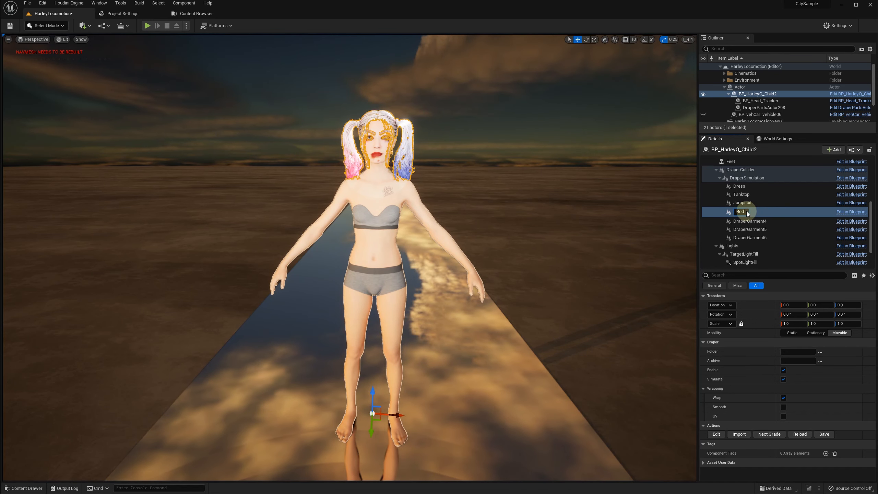
type("ysuit")
key("Return")
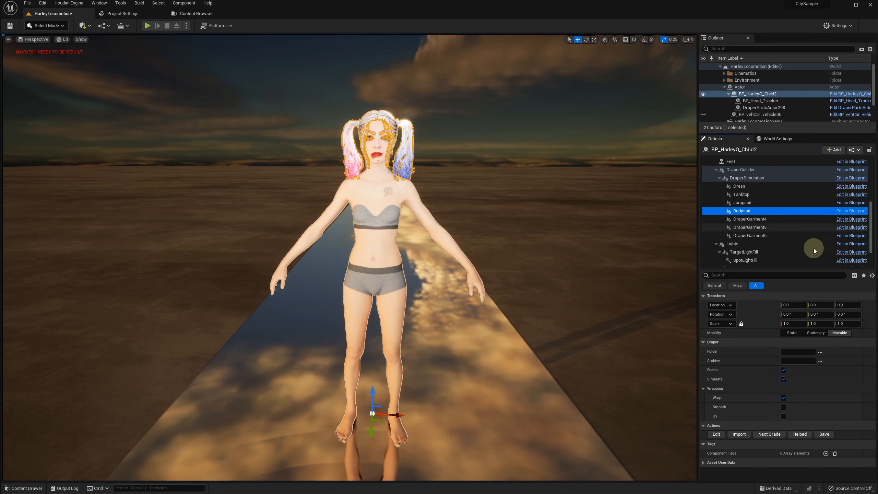
Load the Bodysuit folder from the Cyberpunk Suit Parts directory into the Bodysuit component
left_click(820, 352)
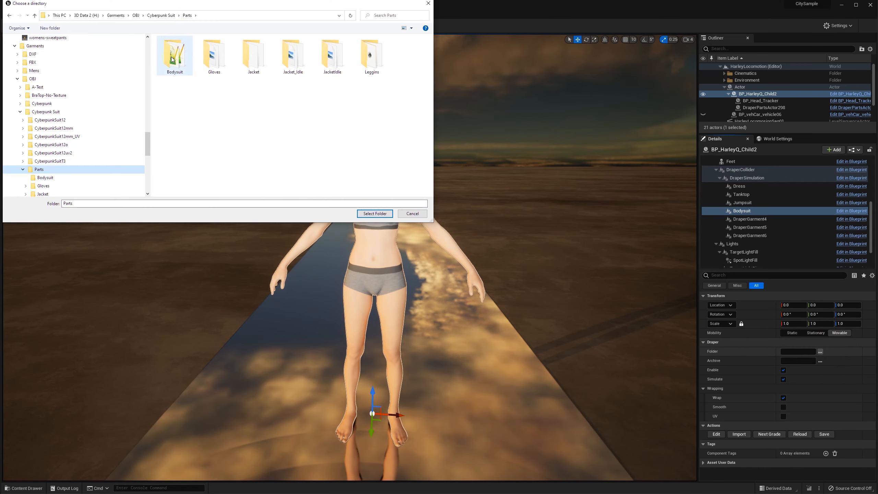
left_click(375, 214)
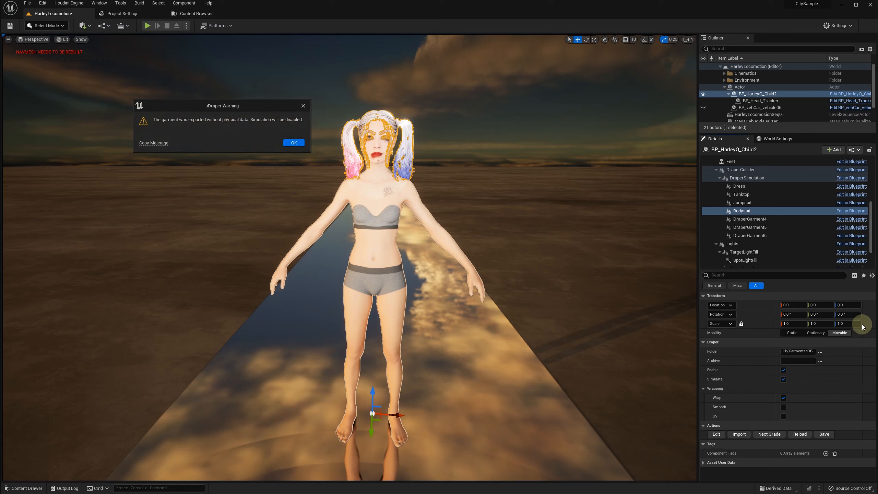
left_click(288, 144)
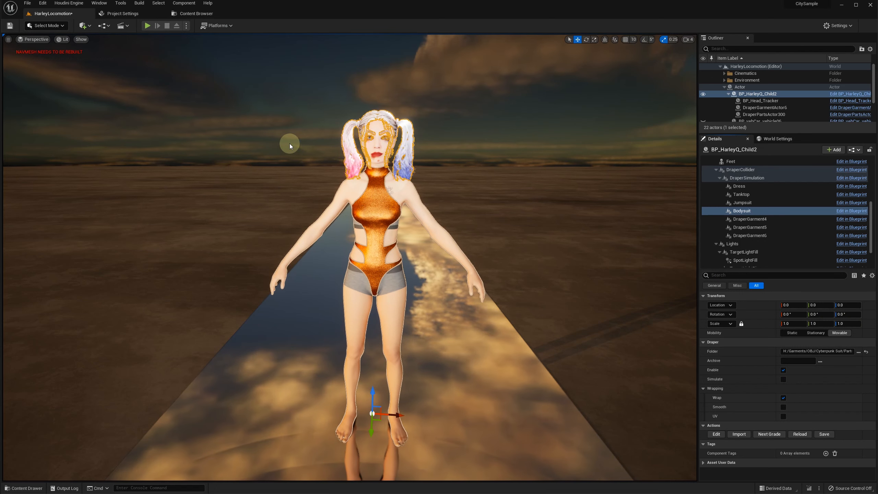
Load the inner Leggins folder from the Cyberpunk Suit Parts directory into DraperGarment4 and rename that component as Leggings
left_click(759, 220)
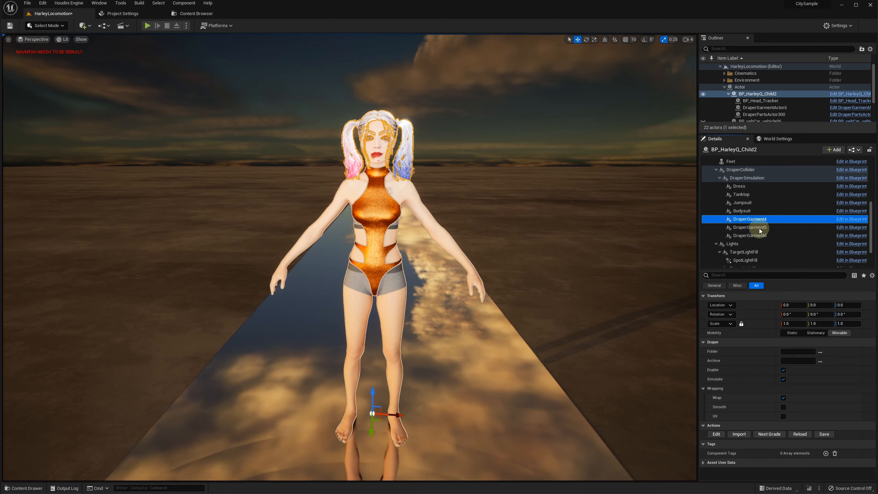
left_click(819, 352)
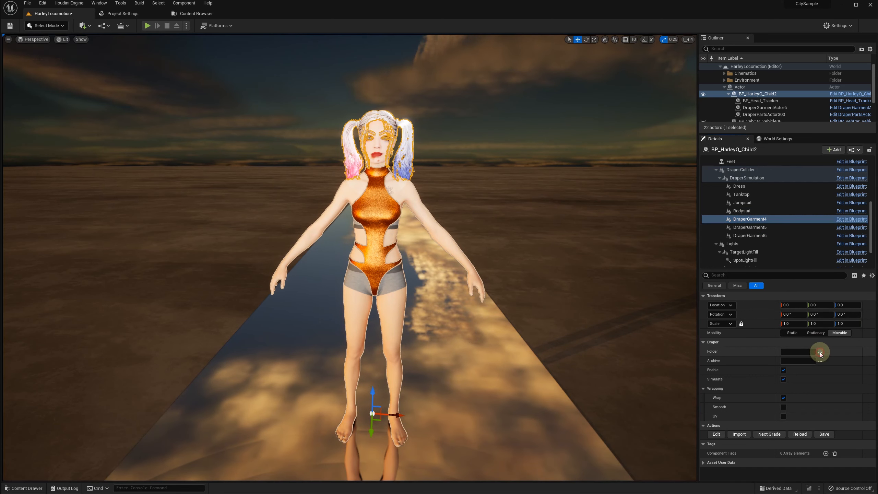
double_click(372, 58)
left_click(167, 53)
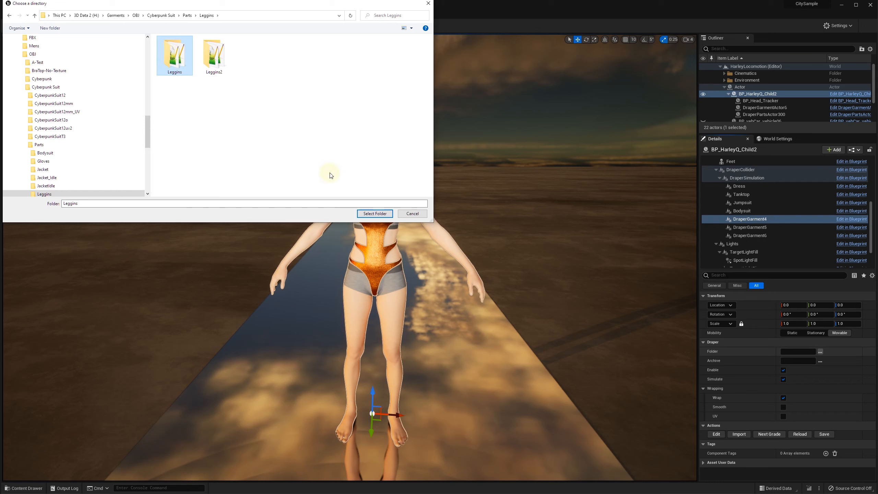
left_click(375, 214)
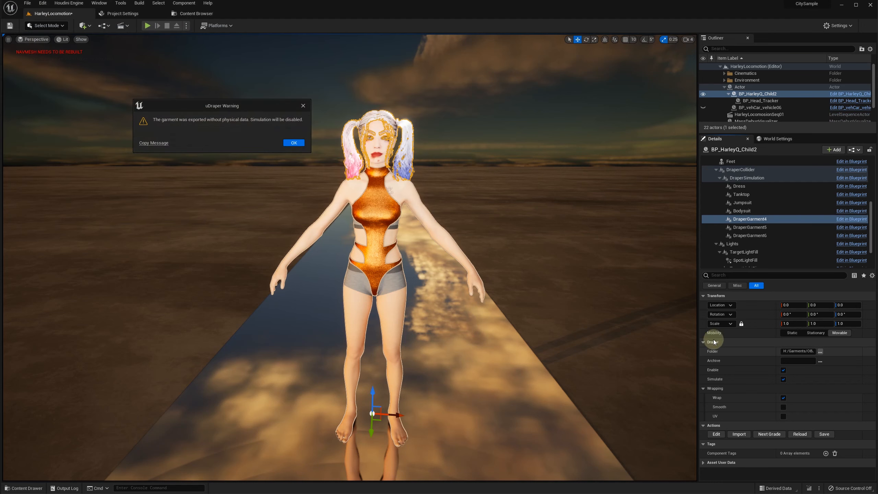
left_click(294, 143)
left_click(739, 231)
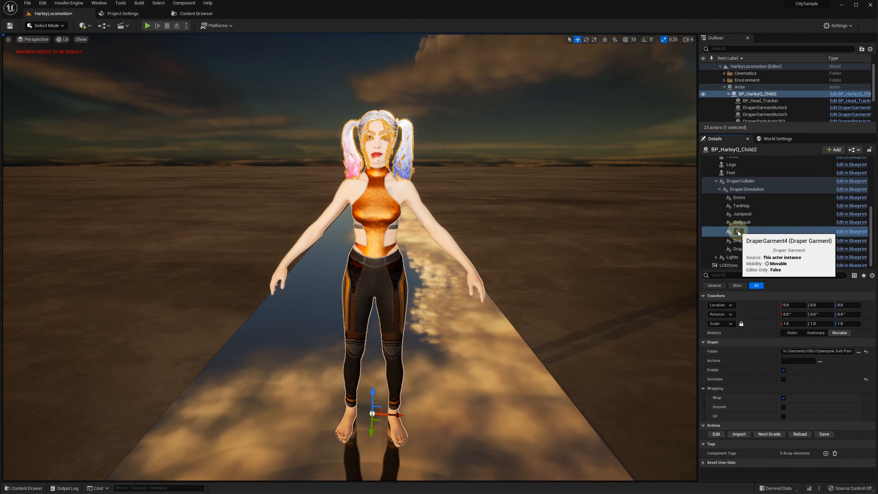
Rename the DraperGarment5 component as Jacket
left_click(762, 239)
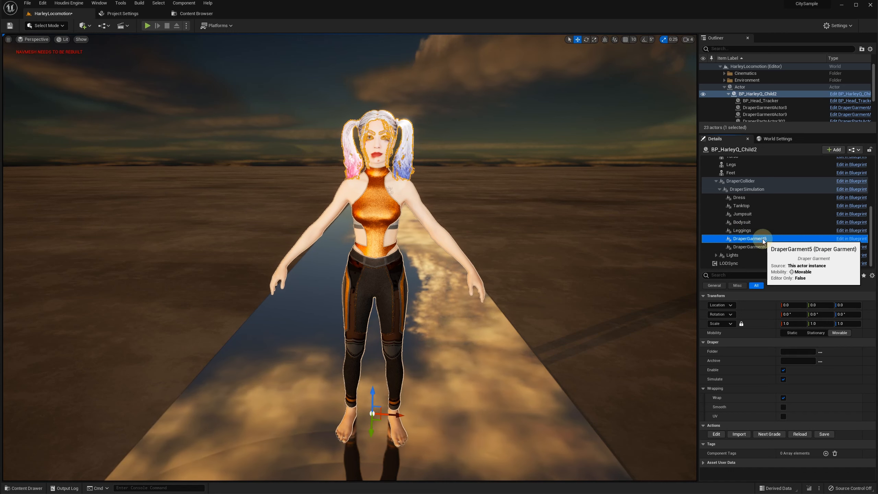
left_click(757, 240)
type("Jacket")
key("Return")
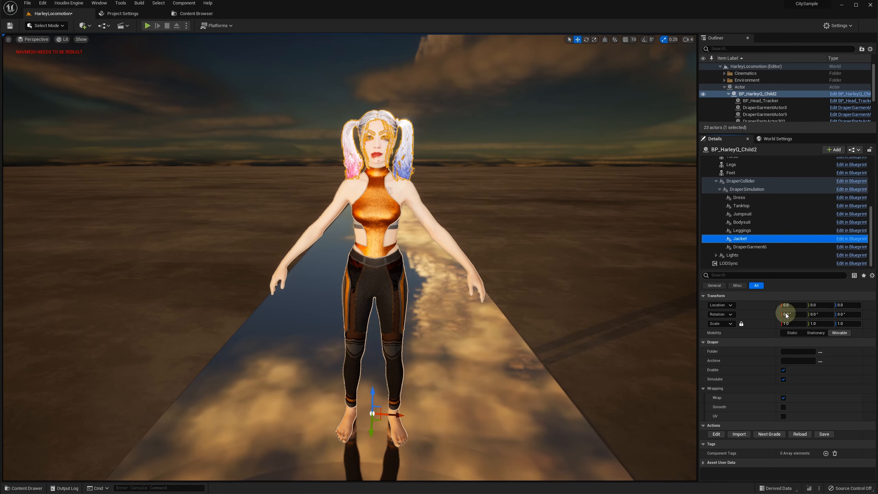
Load the Jacket2 folder from the Cyberpunk Suit Parts/Jacket directory into the Jacket component
left_click(820, 351)
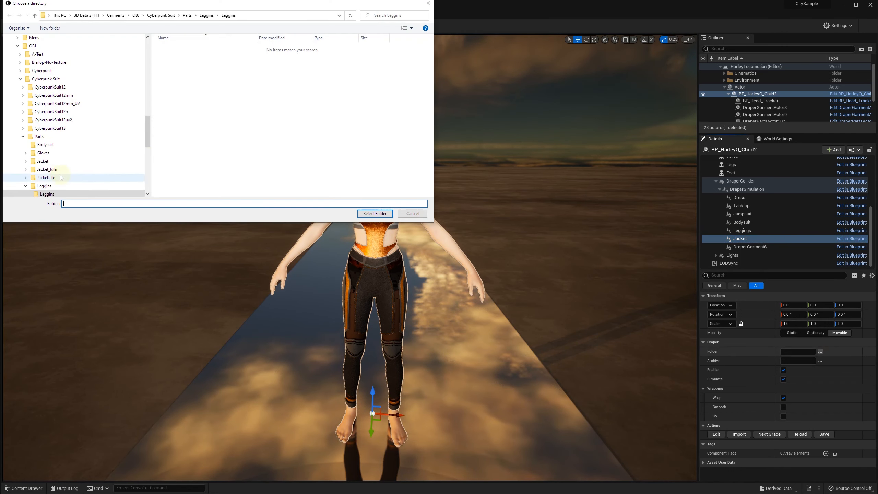
left_click(43, 161)
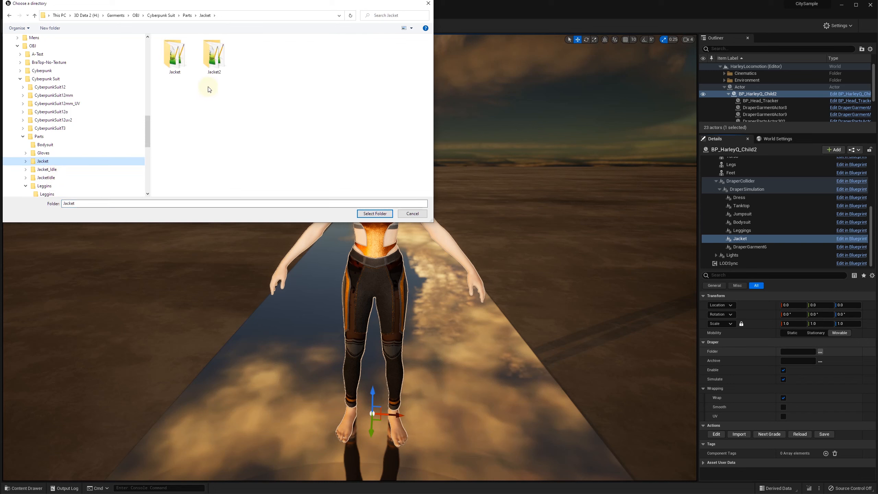
left_click(214, 57)
left_click(375, 213)
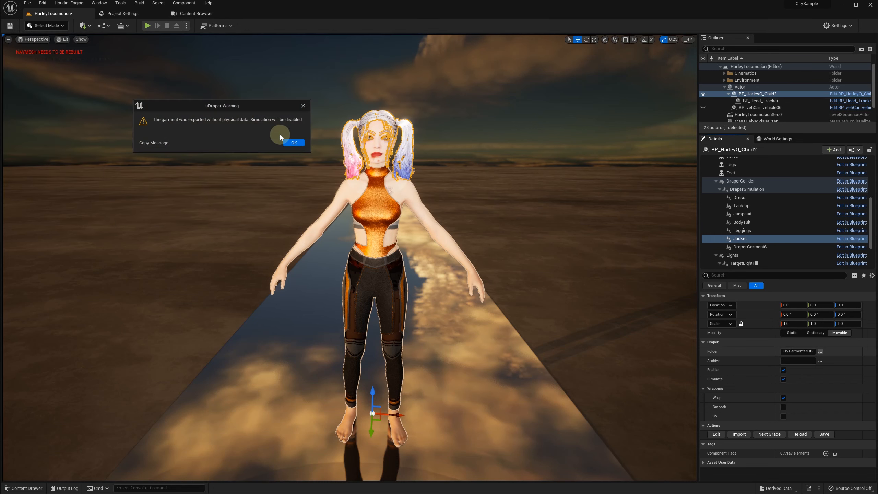
left_click(290, 142)
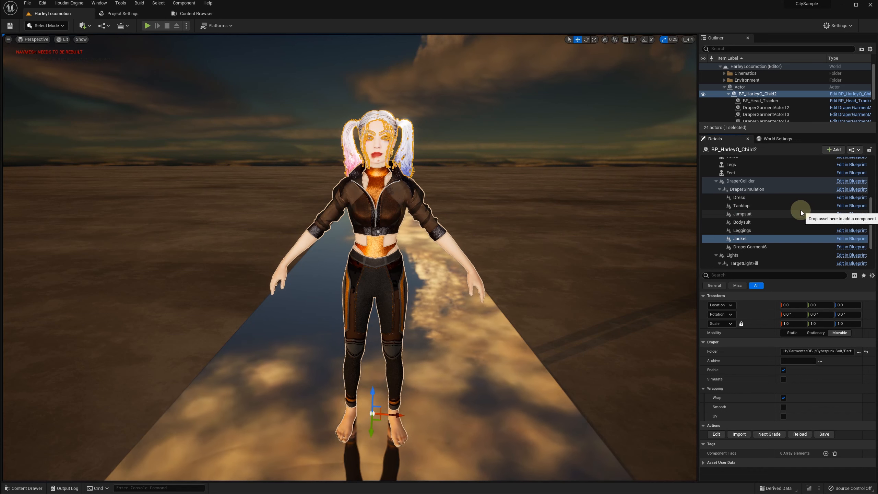
Rename the DraperGarment6 component as Gloves
left_click(753, 246)
key("F2")
type("G")
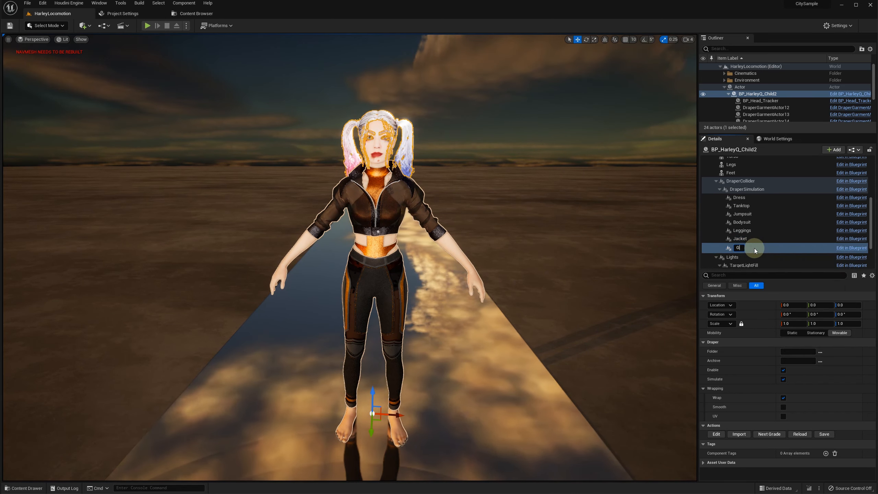
type("loves")
key("Return")
Load the Gloves folder from the Cyberpunk Suit Parts directory into the Gloves component
left_click(820, 352)
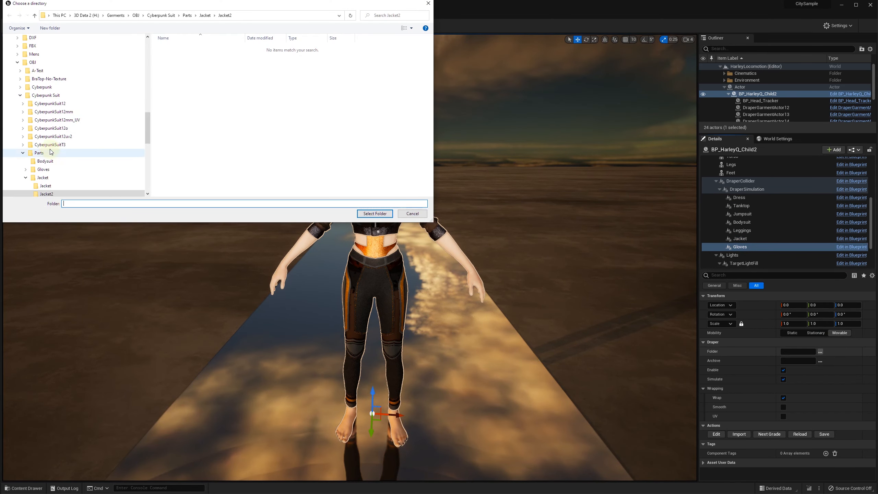
left_click(44, 169)
left_click(365, 213)
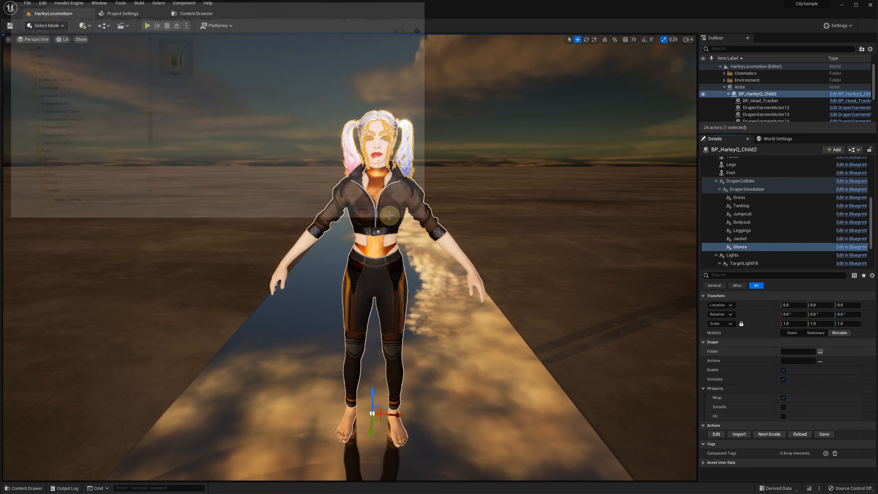
left_click(296, 145)
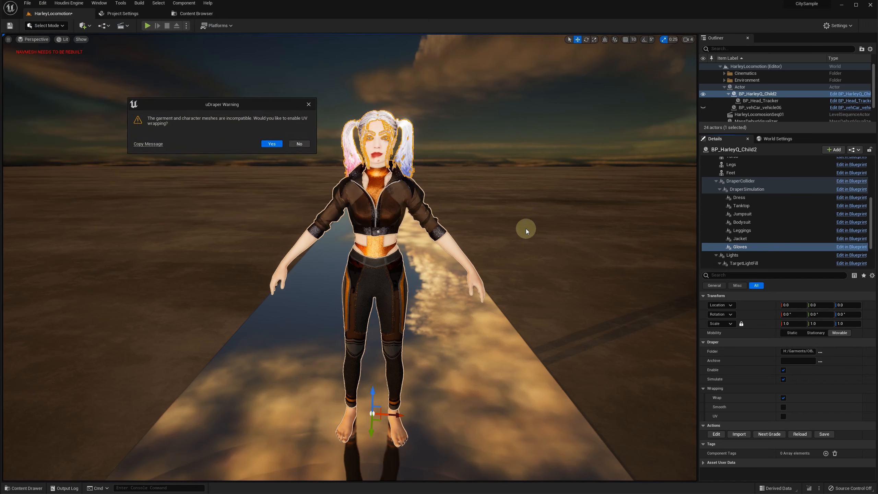
left_click(298, 142)
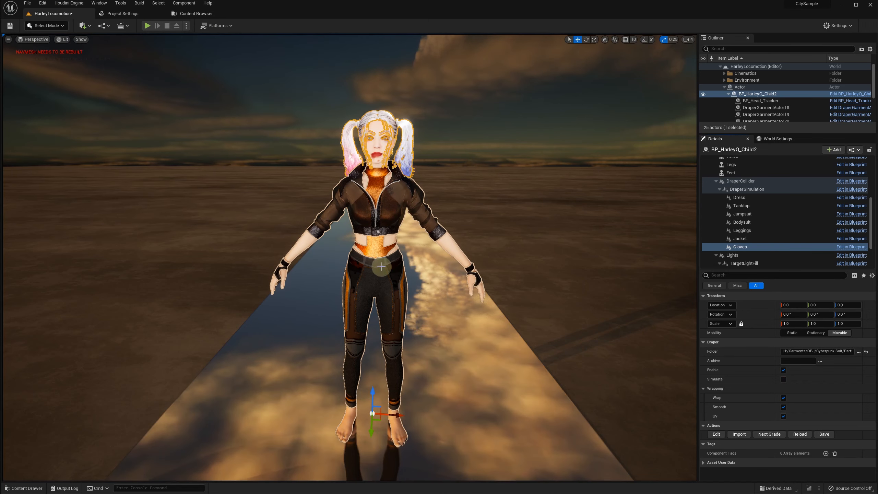
Save the Gloves garment and turn off its Smooth and UV wrapping options
left_click(826, 435)
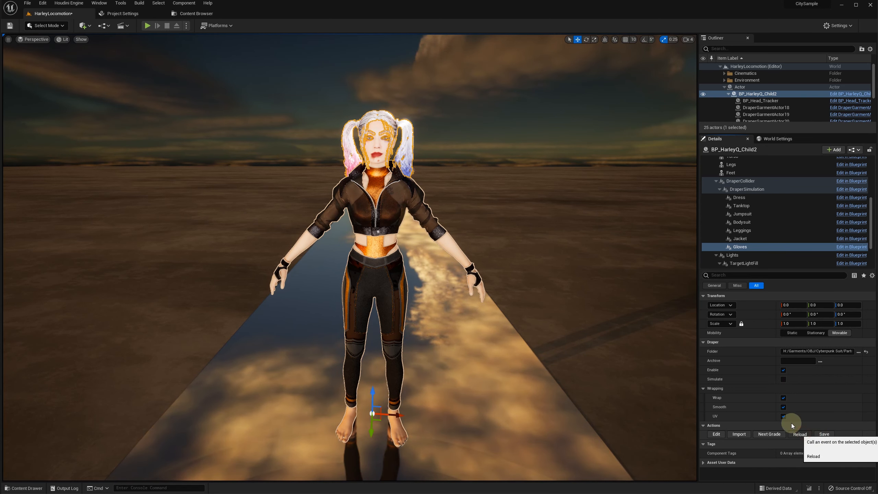
left_click(783, 416)
left_click(783, 408)
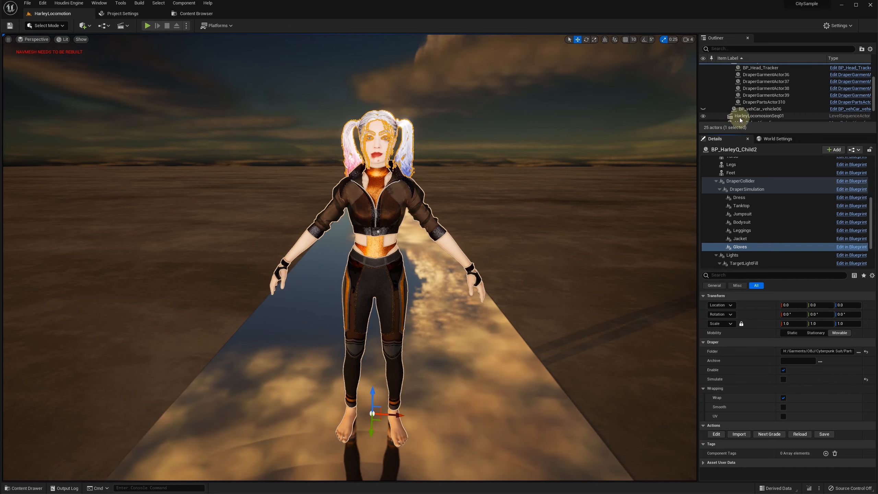
Open the HarleyLocomosionSeq01 level sequence and preview it through CineCameraActor1
left_click(743, 117)
left_click(774, 363)
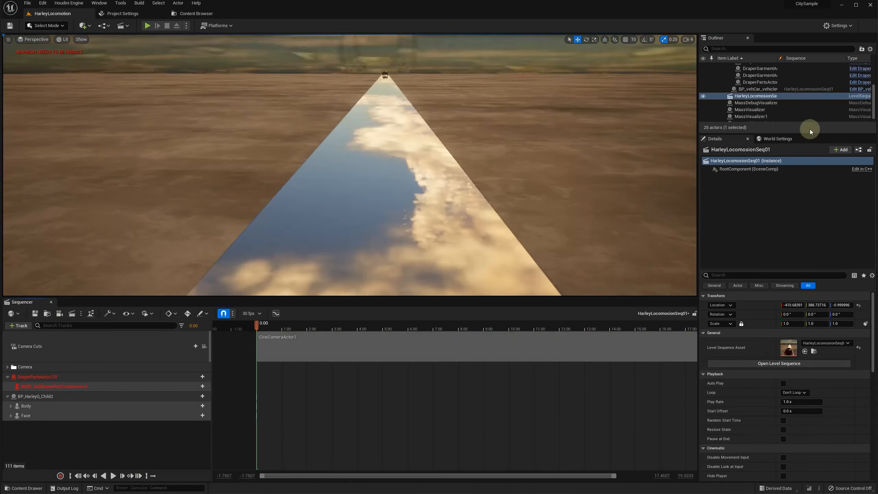
left_click(36, 40)
left_click(36, 114)
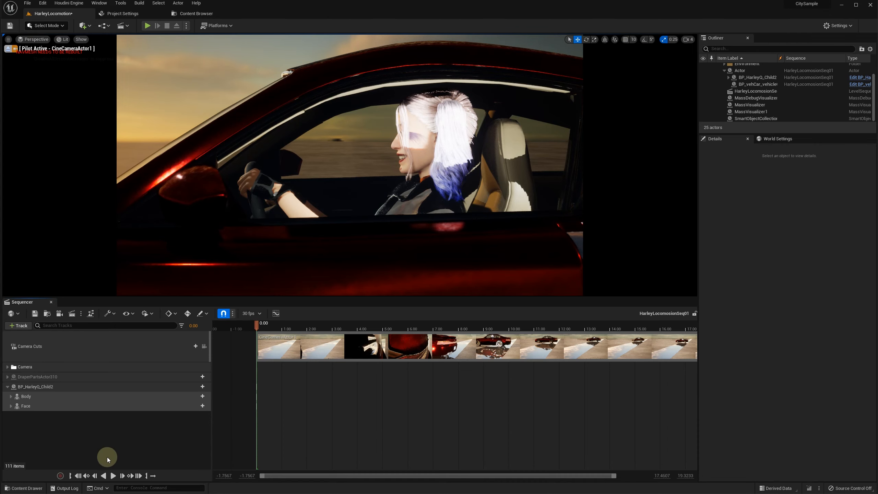
left_click(114, 477)
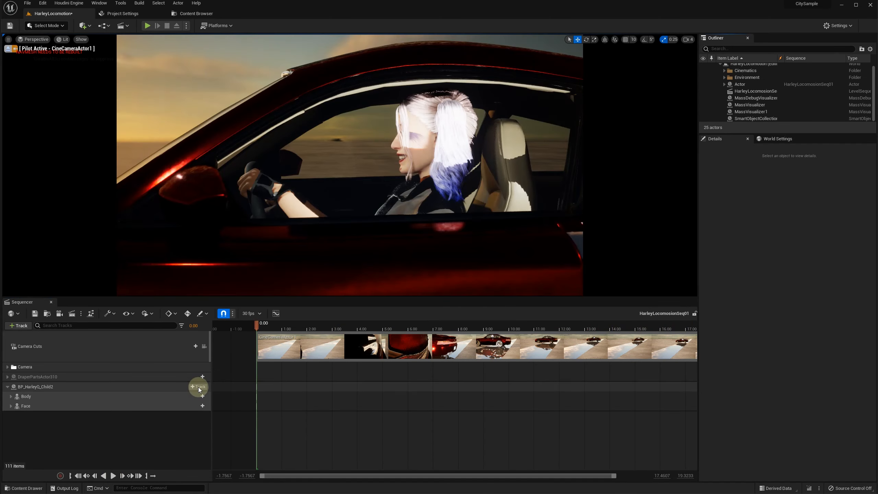
Add the Bodysuit component under BP_HarleyQ_Child2 in the sequence and give it an event trigger track
left_click(198, 387)
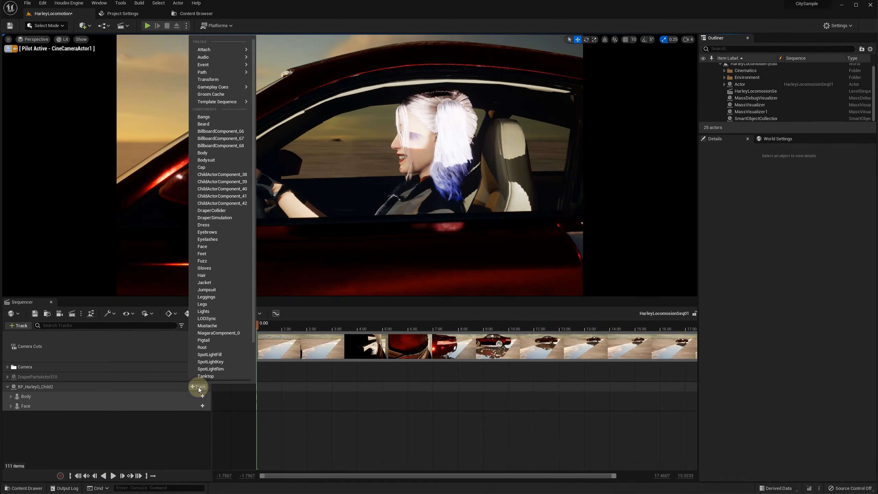
left_click(216, 161)
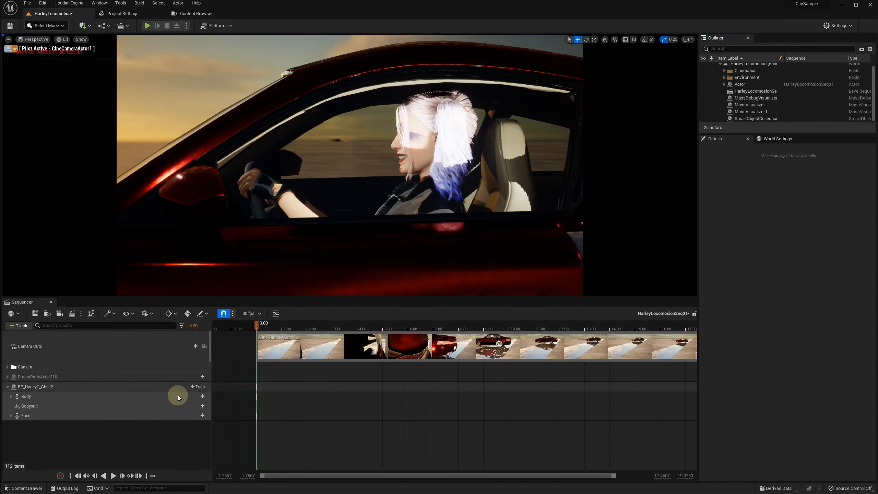
left_click(198, 405)
mouse_move(229, 322)
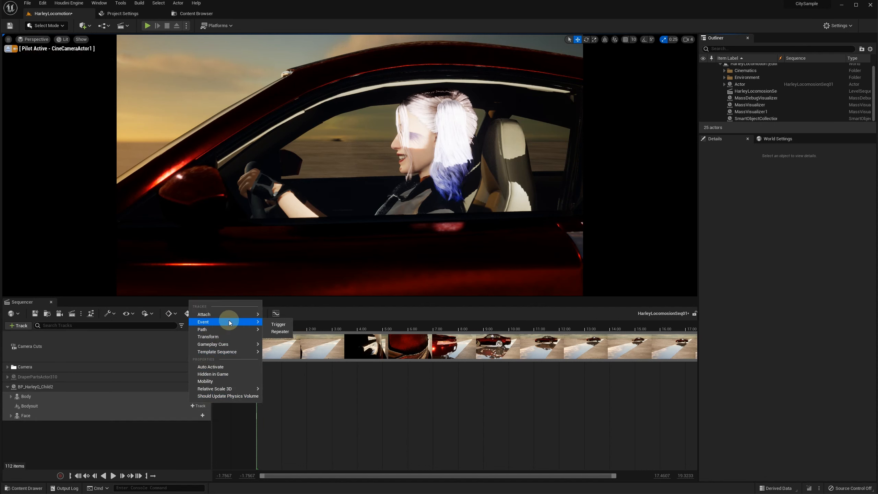
left_click(274, 325)
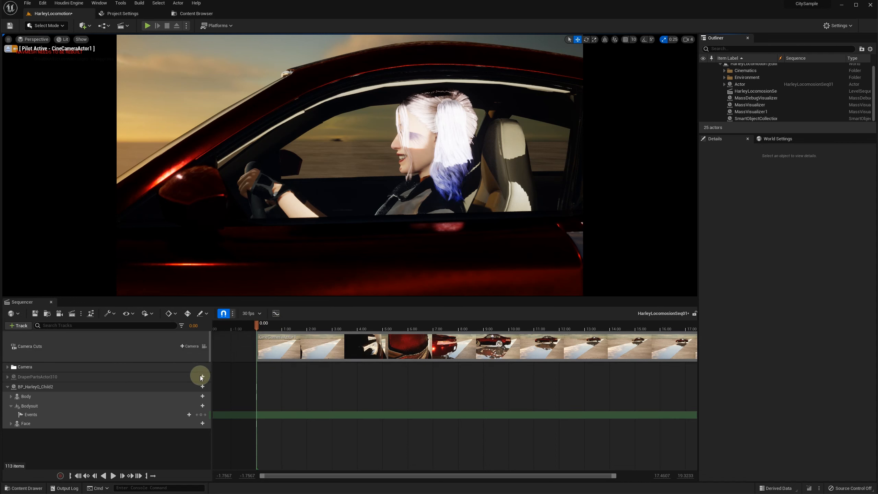
Add the Dress component under BP_HarleyQ_Child2 in the sequence and give it an event trigger track
left_click(195, 387)
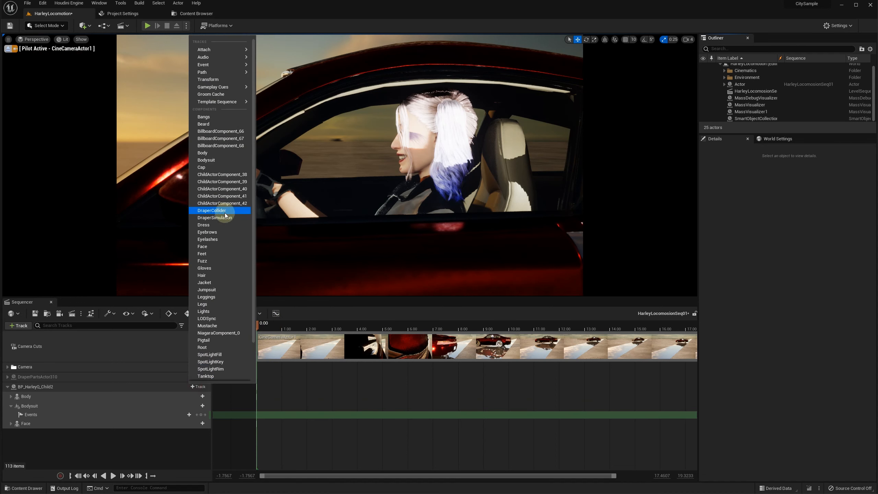
left_click(223, 225)
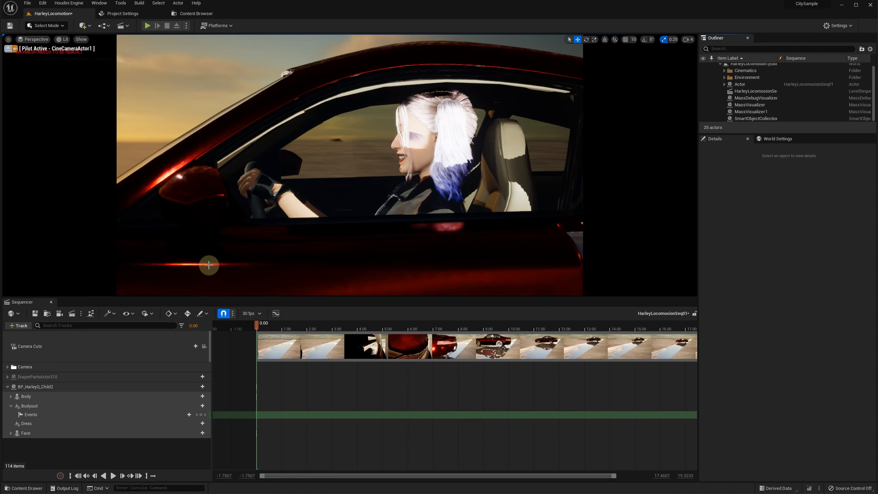
left_click(202, 426)
mouse_move(235, 339)
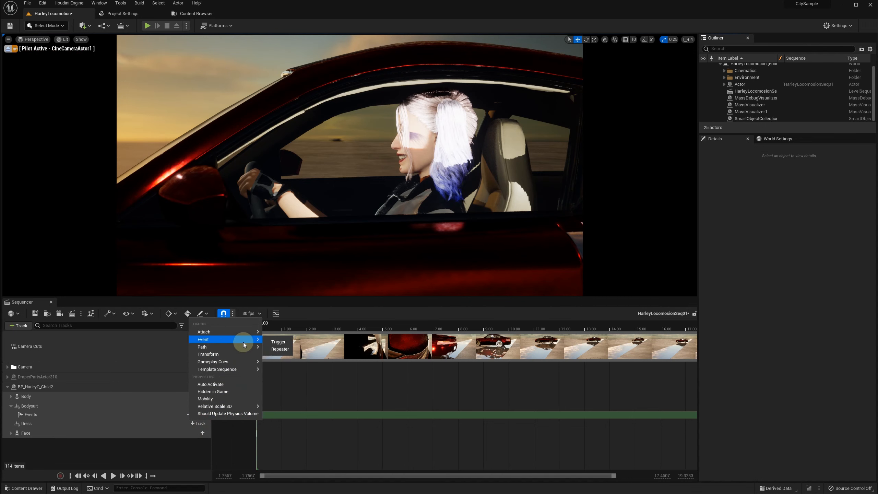
left_click(278, 342)
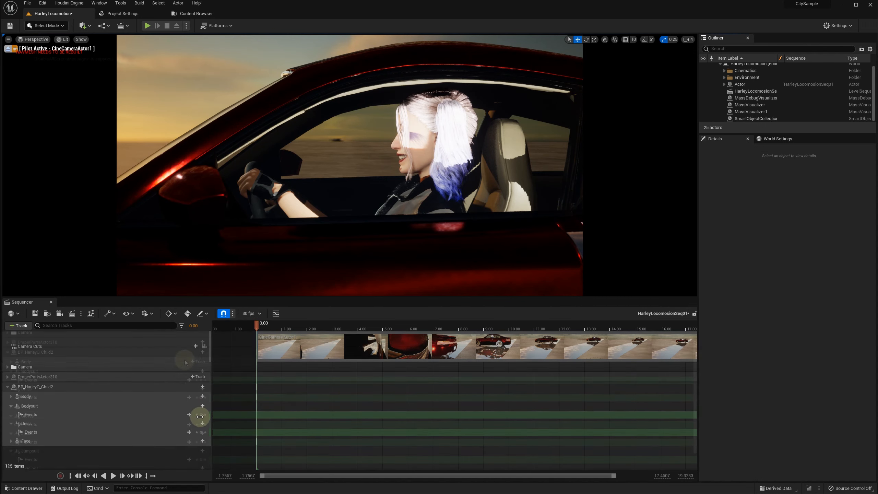
Add the Tanktop component under BP_HarleyQ_Child2 in the sequence and give it an event trigger track
left_click(196, 353)
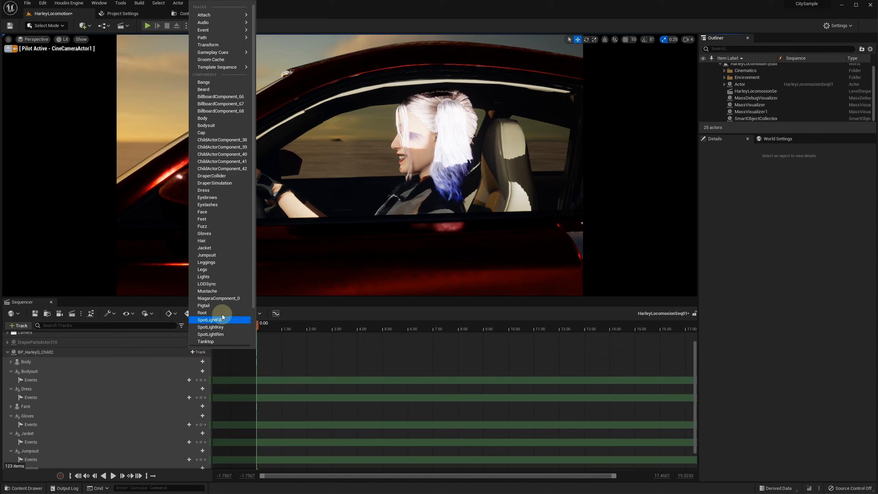
left_click(225, 340)
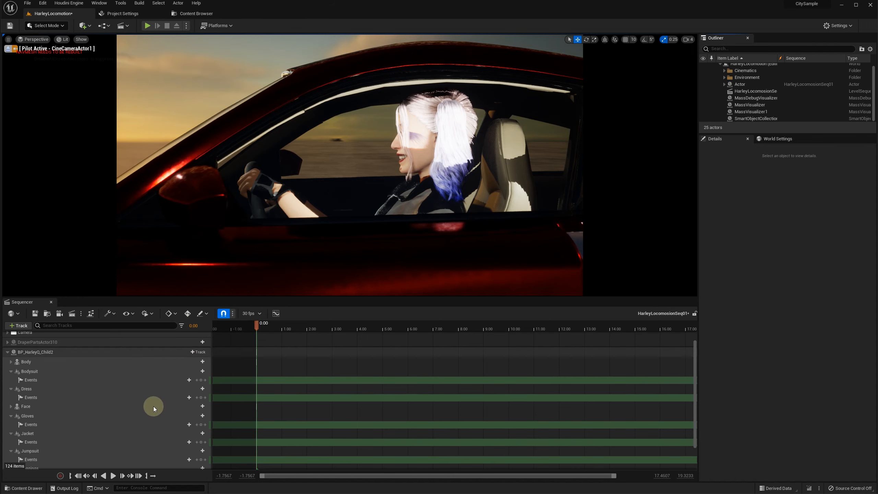
scroll(153, 407, "down", 2)
left_click(189, 457)
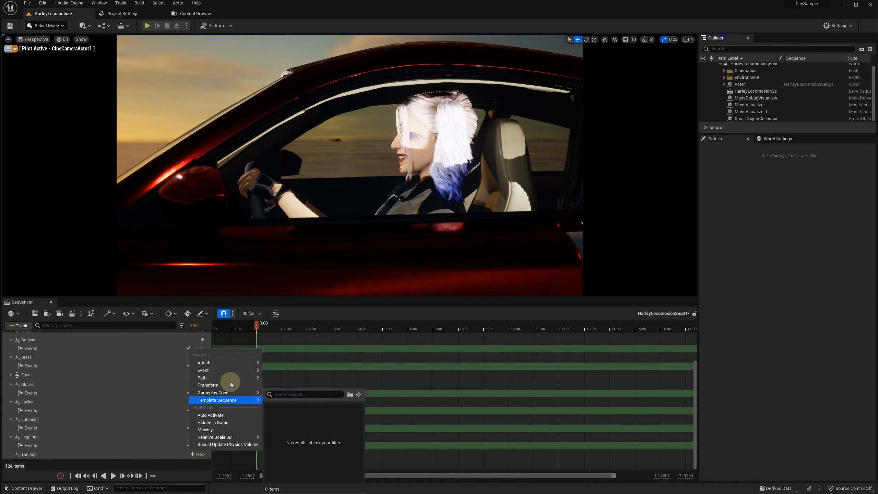
mouse_move(246, 370)
left_click(273, 373)
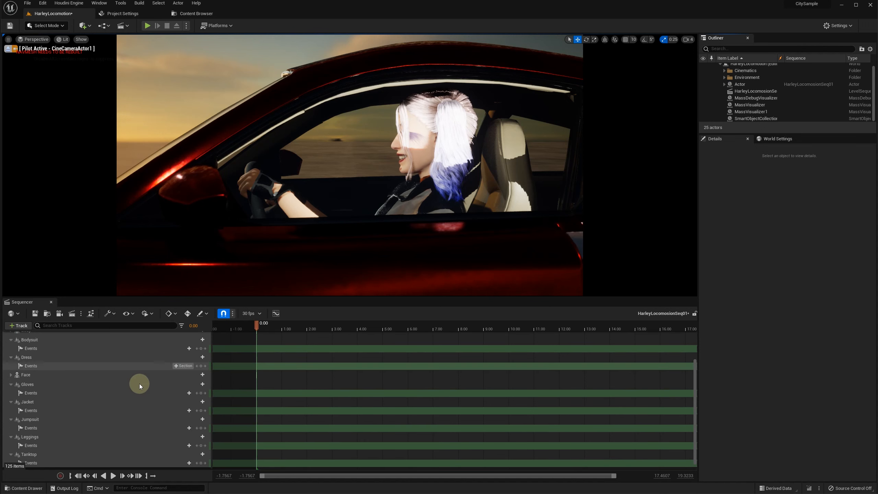
Add the DraperSimulation component under BP_HarleyQ_Child2 in the sequence and give it an event trigger track
scroll(135, 390, "up", 2)
left_click(187, 343)
left_click(187, 342)
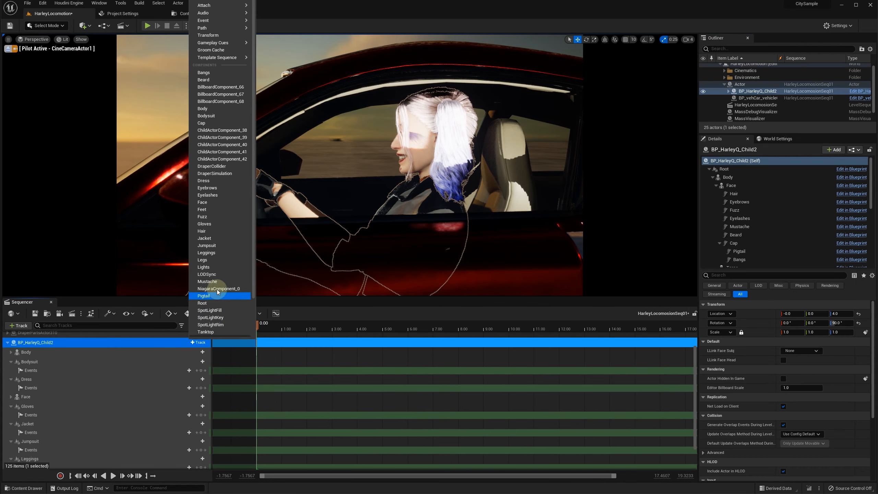
left_click(223, 173)
left_click(200, 379)
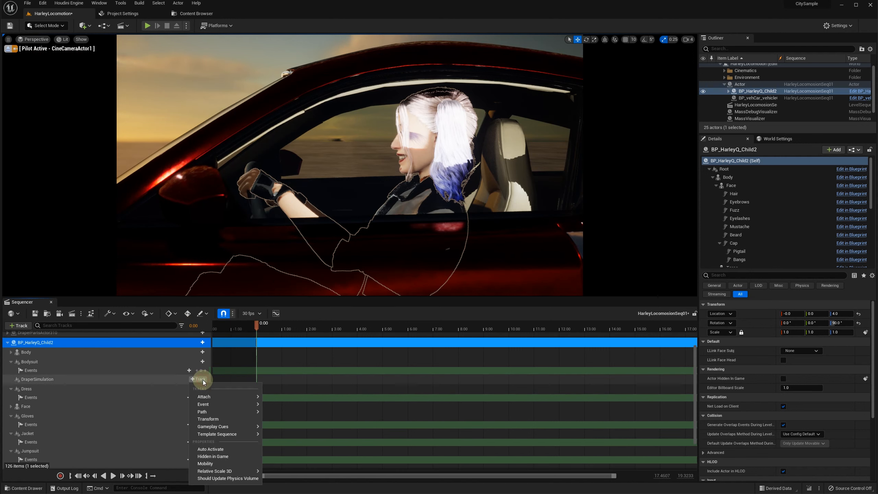
mouse_move(229, 405)
left_click(273, 406)
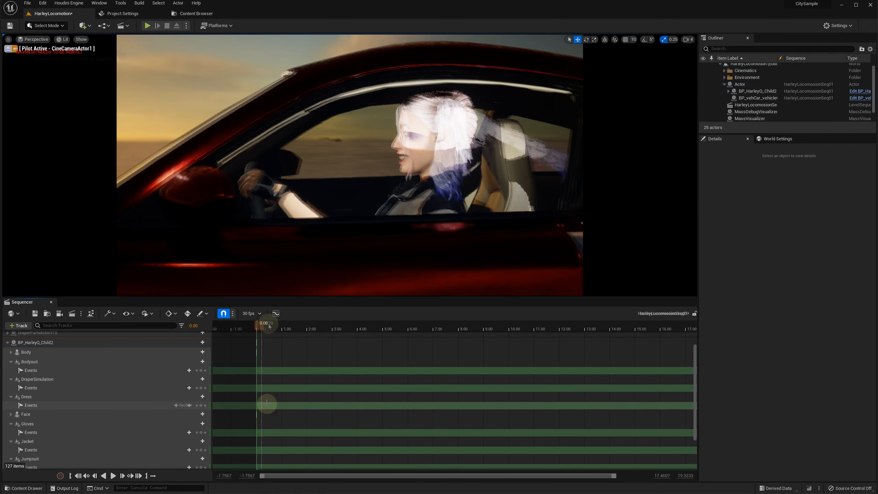
Move the playhead to 6.5667 and add event keys there on the Bodysuit, Gloves and Jacket event tracks
left_click_drag(266, 325, 423, 330)
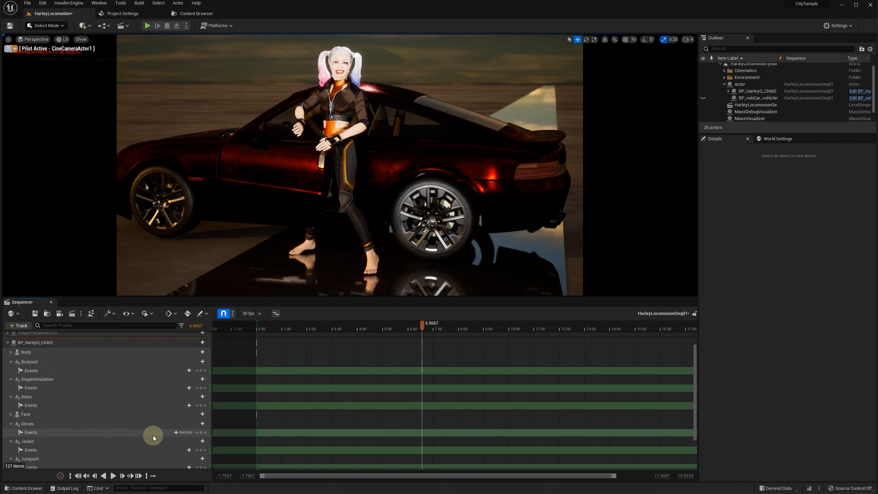
left_click(201, 432)
scroll(202, 435, "down", 2)
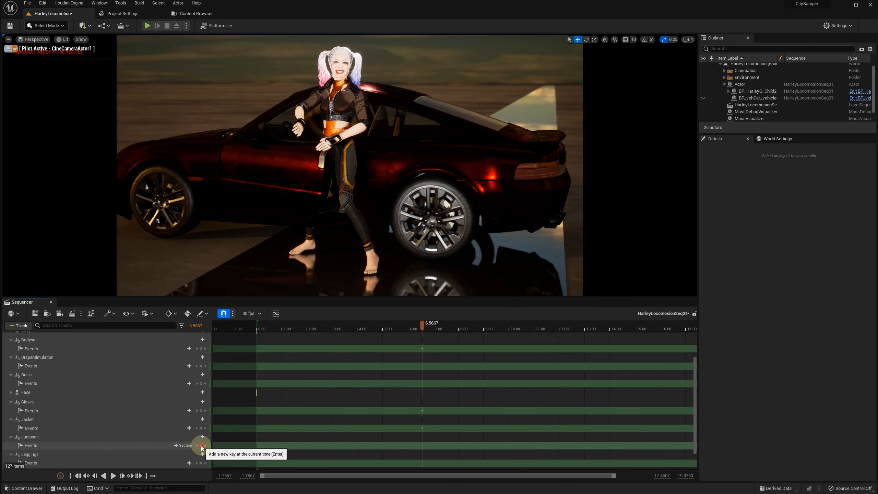
scroll(171, 436, "down", 2)
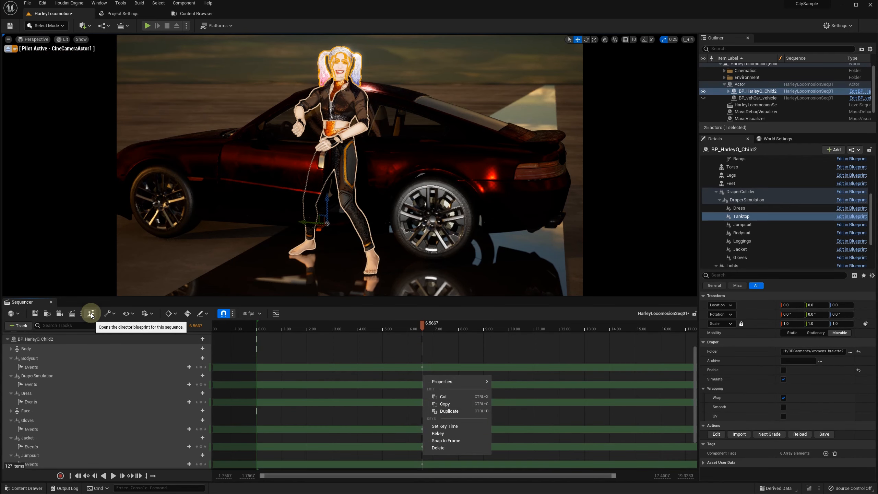
Open the sequence's director blueprint and add a custom event named ChangeGarment to the Sequencer Events graph
left_click(91, 315)
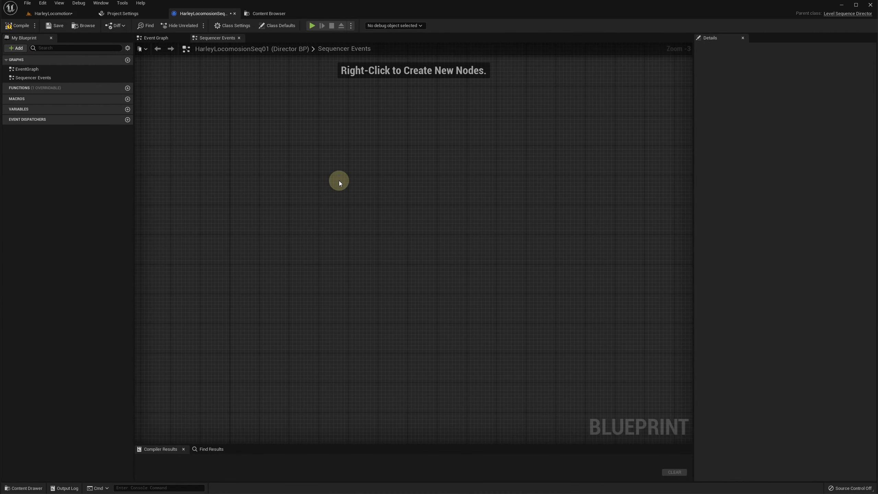
right_click(340, 182)
type("custo")
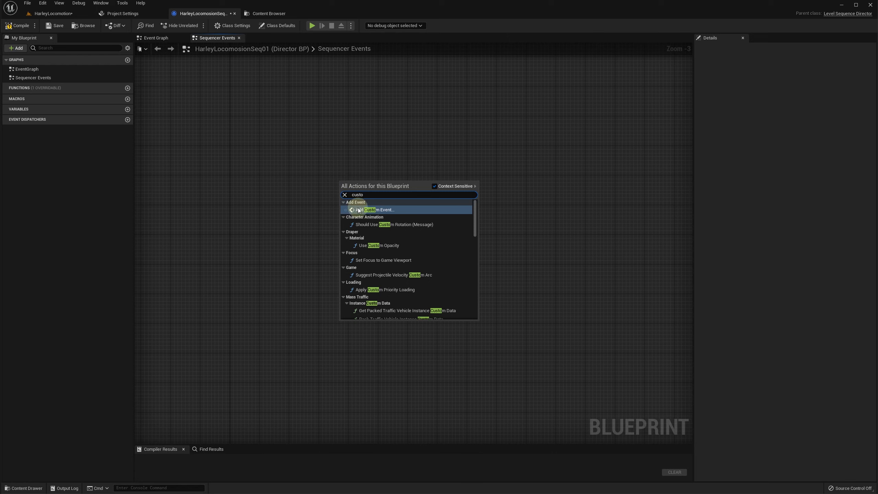
left_click(358, 210)
left_click(351, 183)
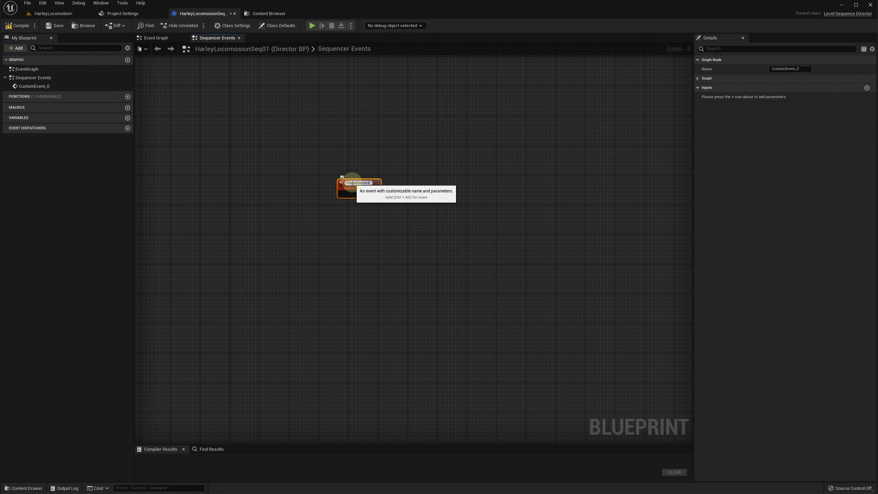
type("ChangeGarment")
key("Return")
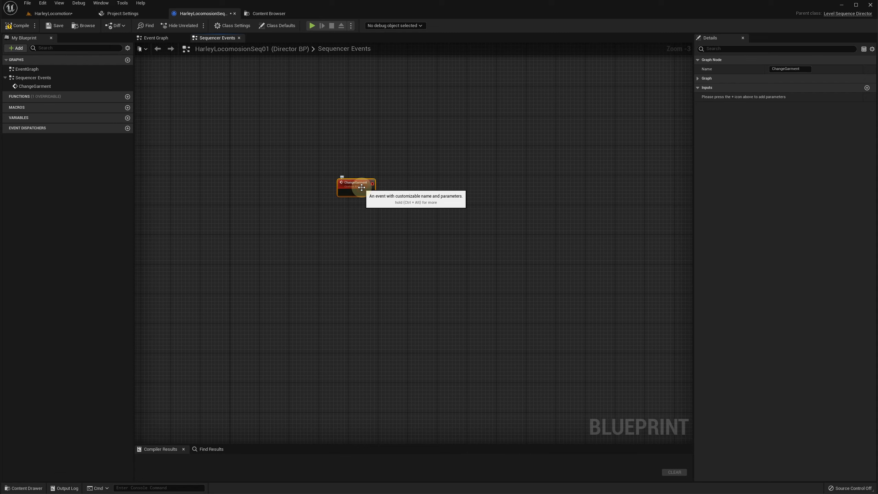
Add two Boolean inputs named Enable and Simulate to the ChangeGarment event
left_click(867, 87)
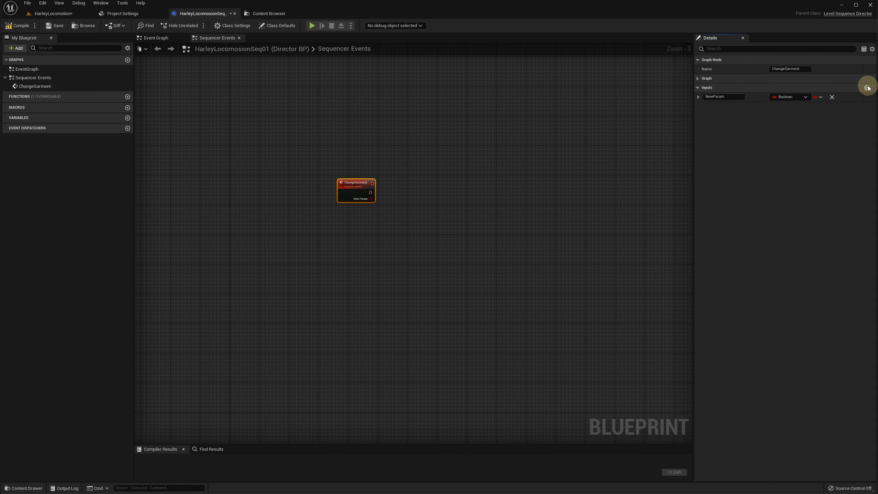
left_click(867, 87)
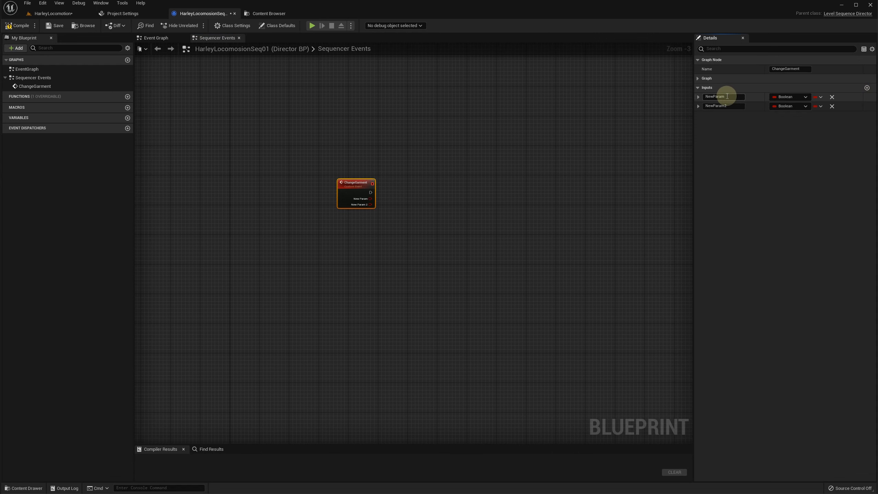
left_click_drag(728, 96, 700, 96)
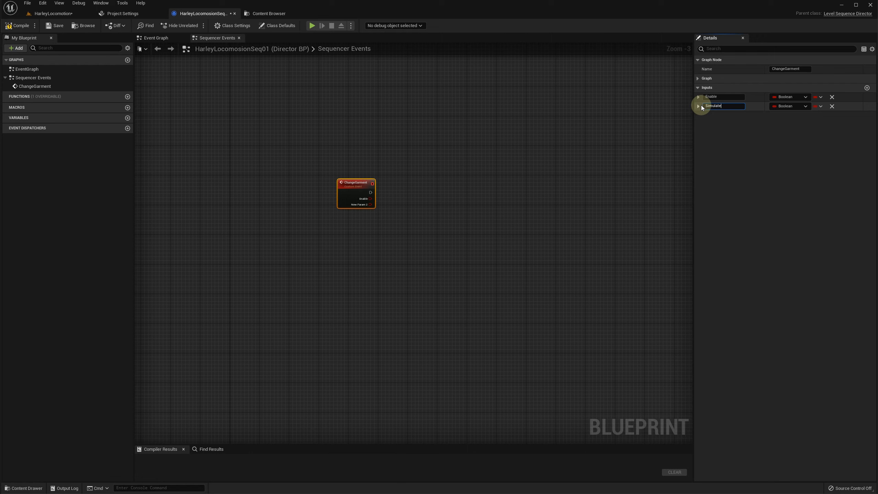
type("Simulate")
key("Return")
Add a third input named Order to the ChangeGarment event and set its type to Integer
left_click(867, 88)
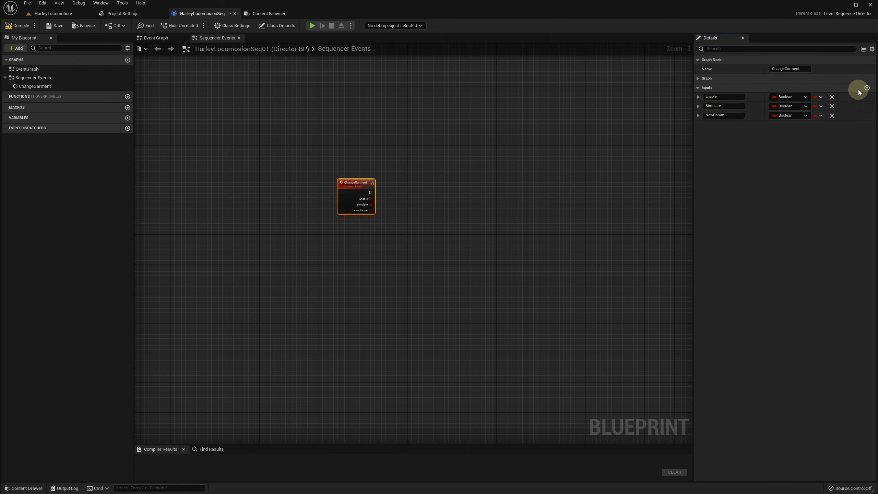
left_click(729, 115)
left_click_drag(729, 115, 698, 117)
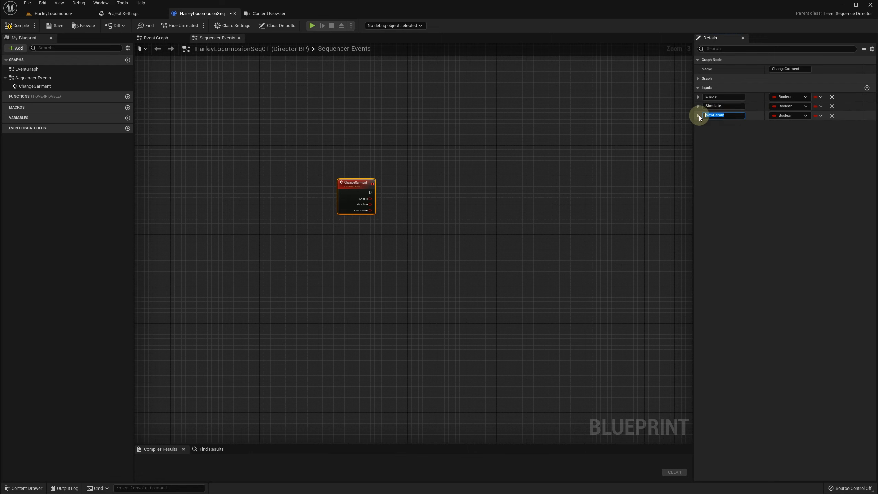
type("Order")
key("Return")
left_click(804, 118)
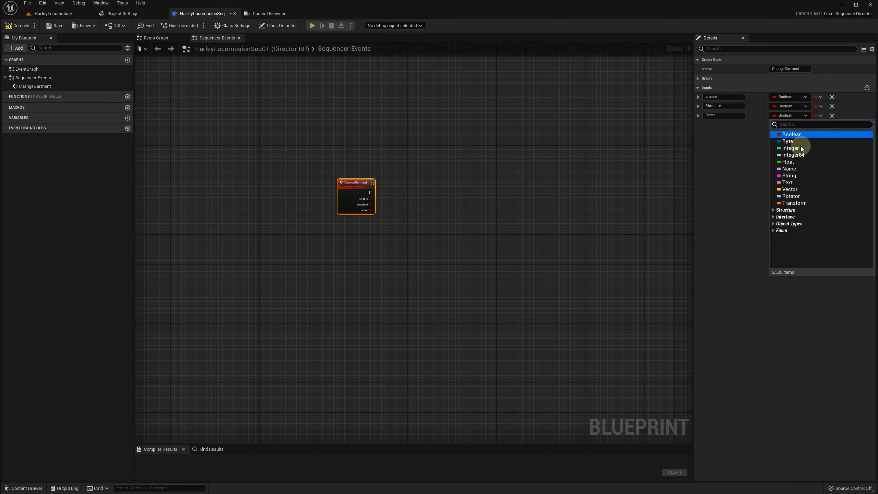
left_click(799, 150)
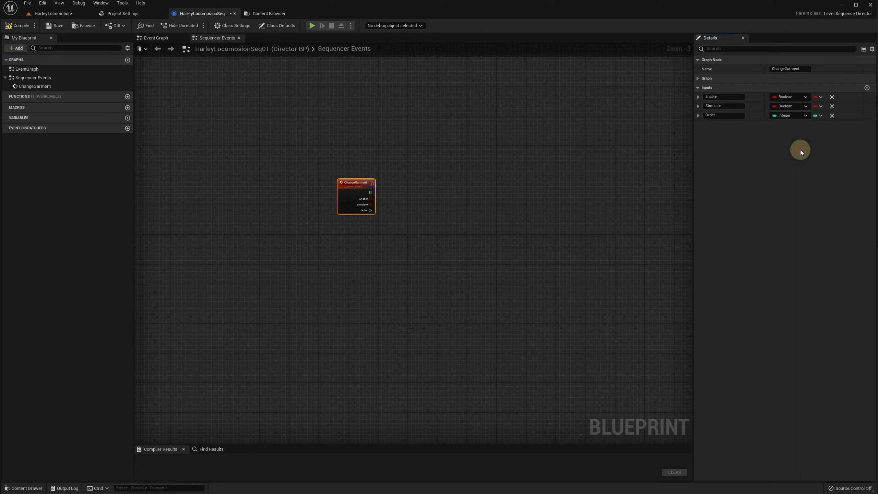
Add a fourth input named Garment to the ChangeGarment event with the Draper Garment type
left_click(866, 88)
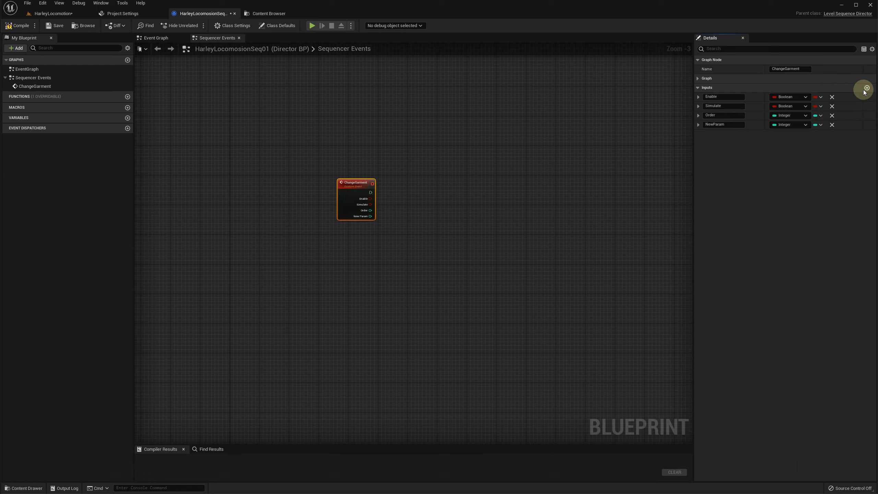
left_click(805, 125)
left_click(793, 135)
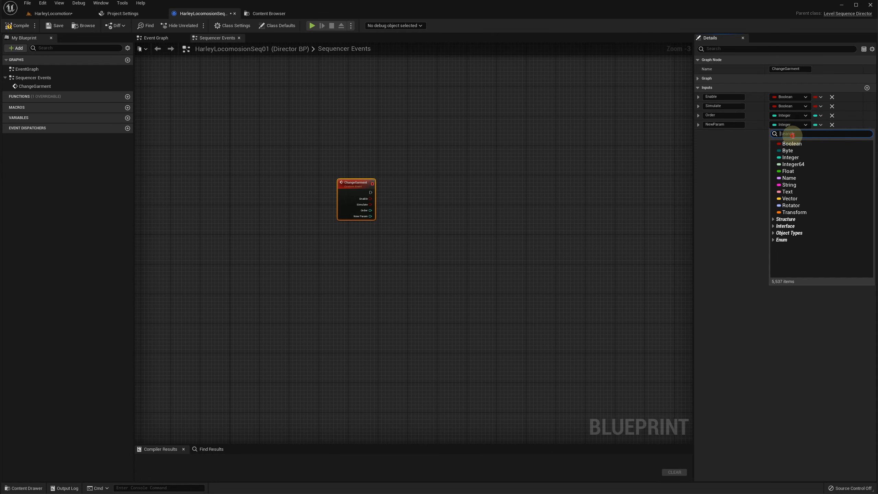
type("garm")
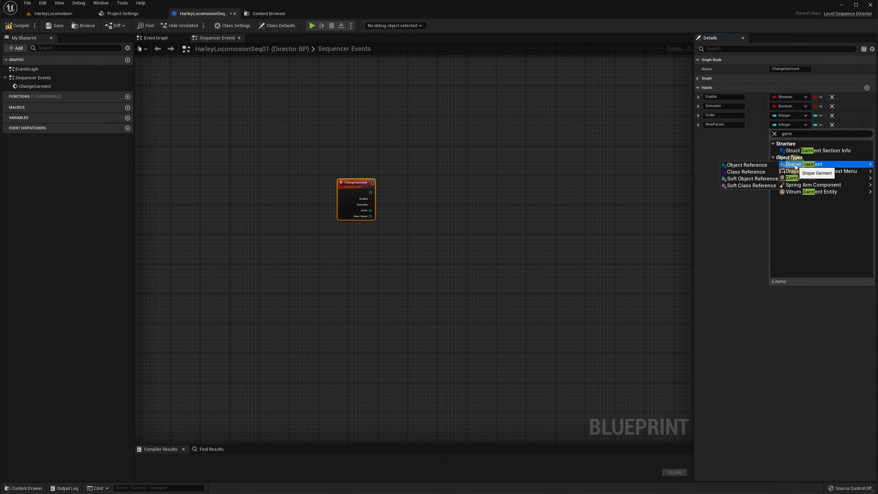
left_click(794, 164)
left_click(736, 125)
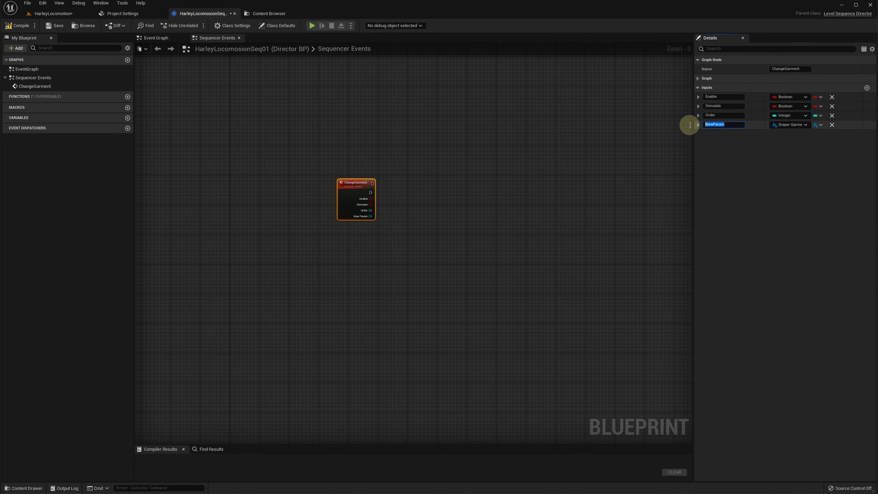
type("Garment")
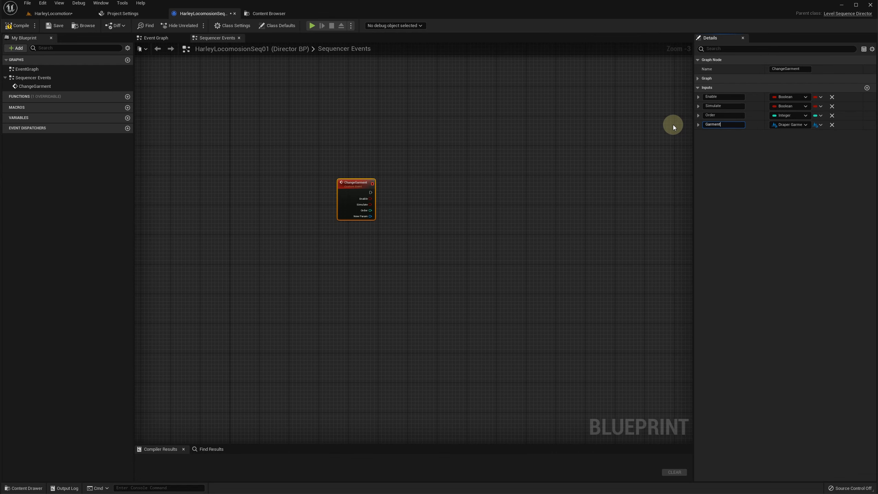
key("Return")
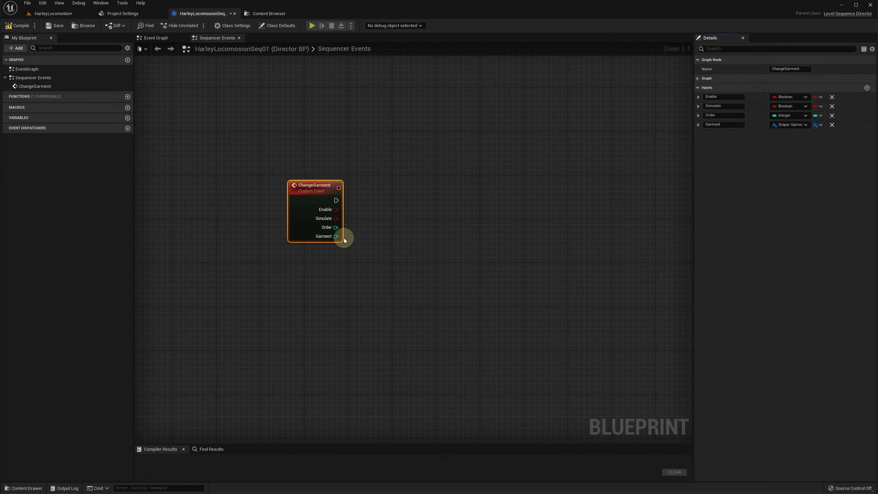
Create a Set Enable node from the Garment output of the ChangeGarment event
left_click_drag(335, 236, 409, 241)
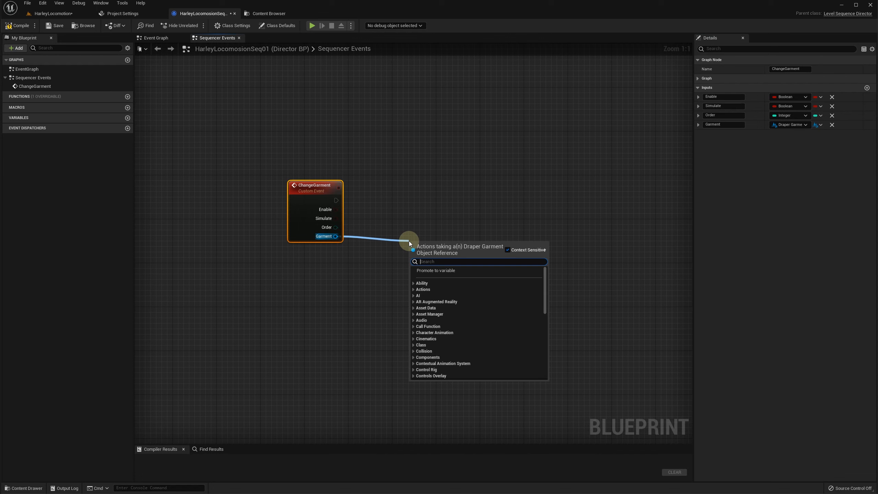
type("set")
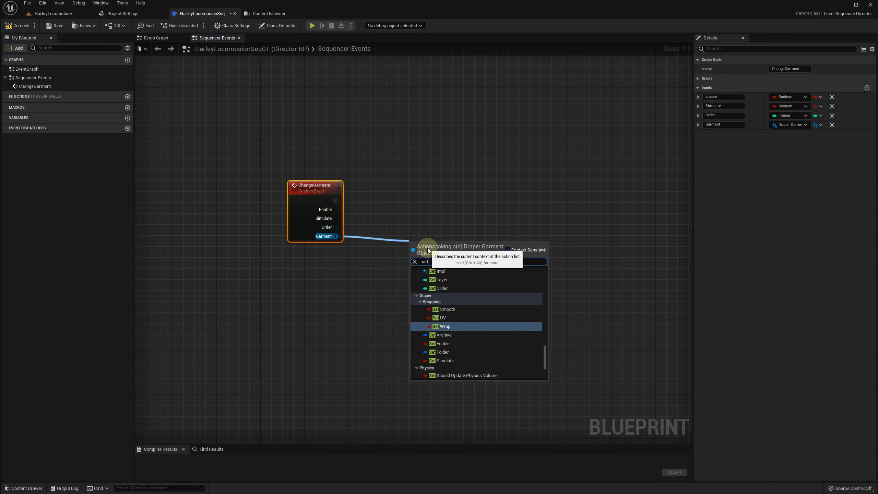
left_click(447, 344)
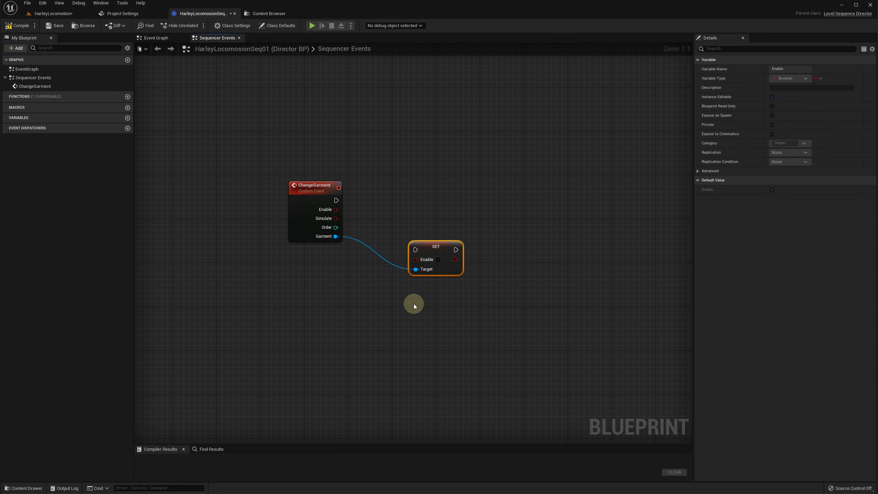
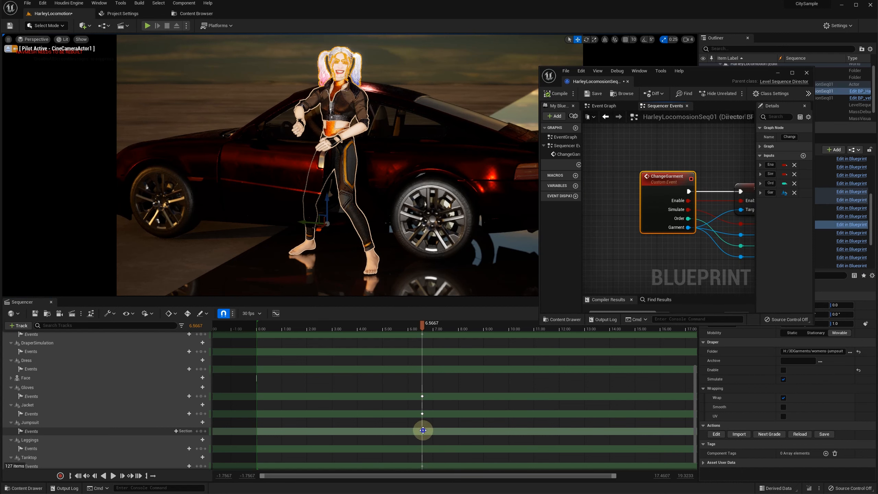
In the Jumpsuit event key's payload at 6.5667, turn on Enable and Simulate and set Order to 1
right_click(422, 430)
mouse_move(479, 357)
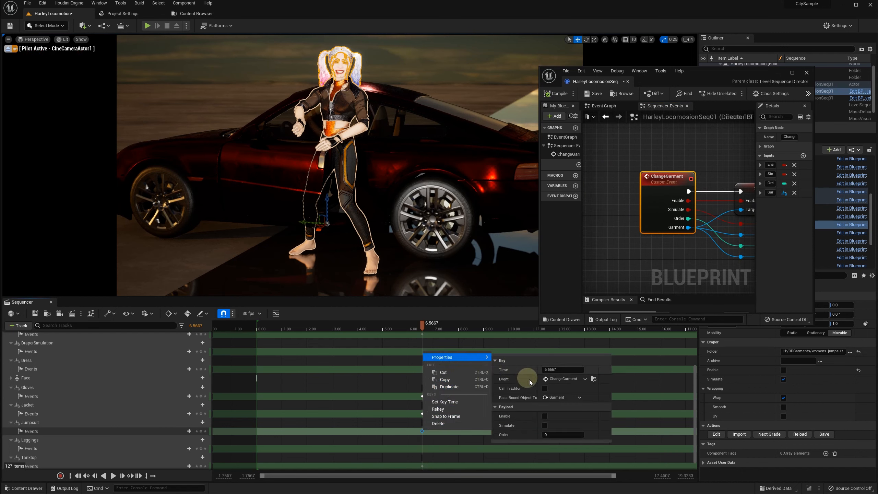
left_click(545, 416)
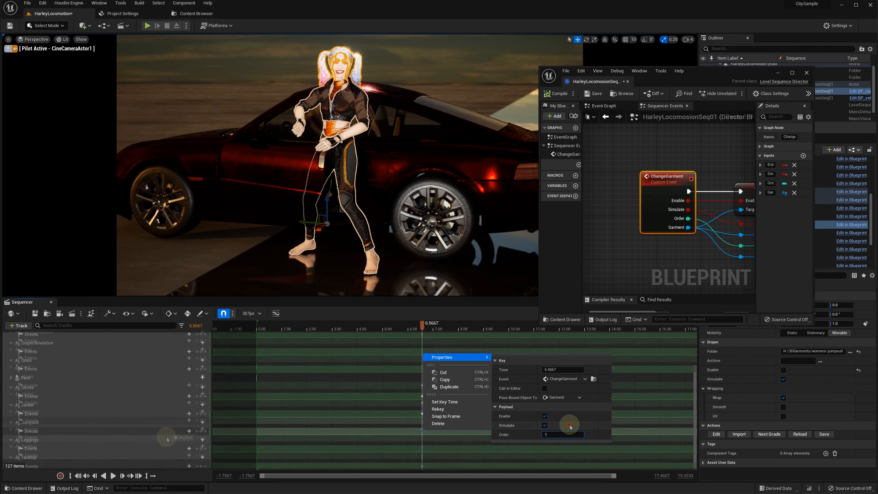
Bind the Leggings event key at 6.5667 to the sequence's ChangeGarment event and open its payload properties
left_click(152, 436)
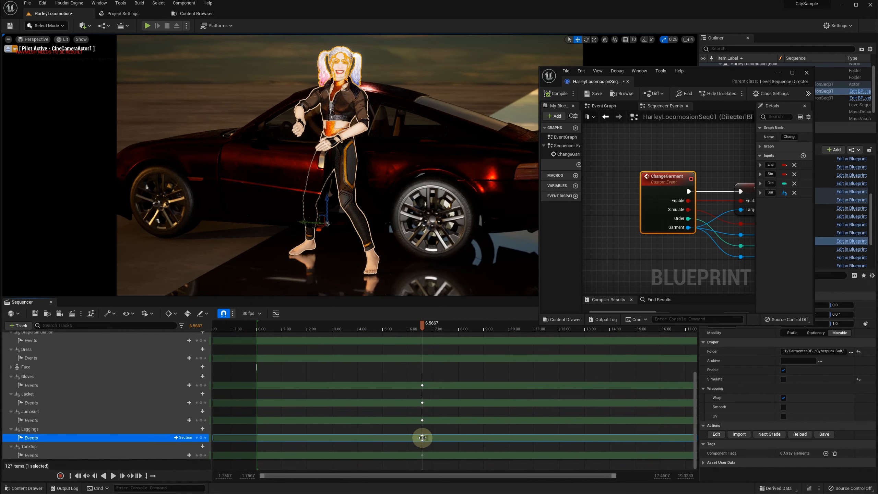
right_click(423, 437)
mouse_move(463, 364)
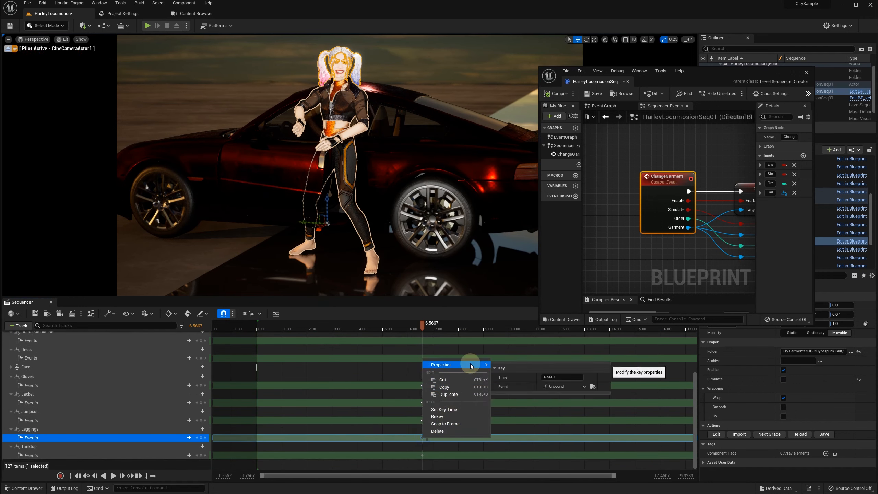
left_click(564, 386)
mouse_move(572, 404)
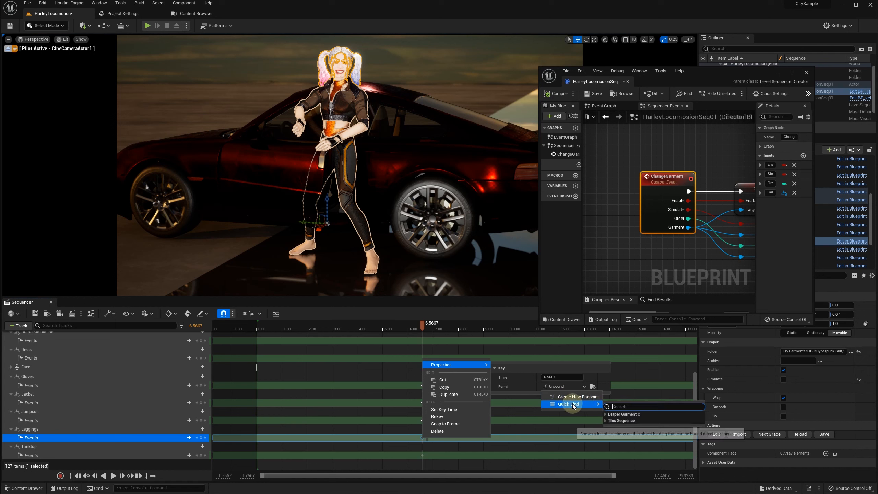
left_click(606, 420)
left_click(621, 434)
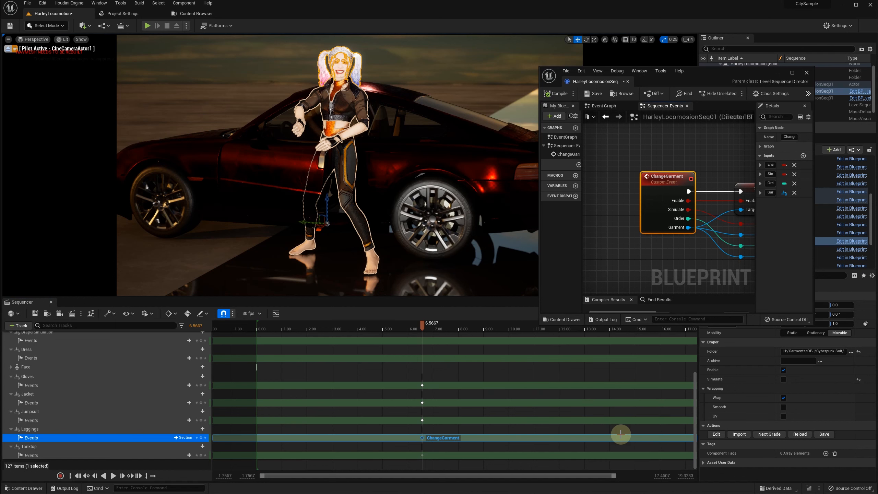
right_click(423, 437)
mouse_move(474, 368)
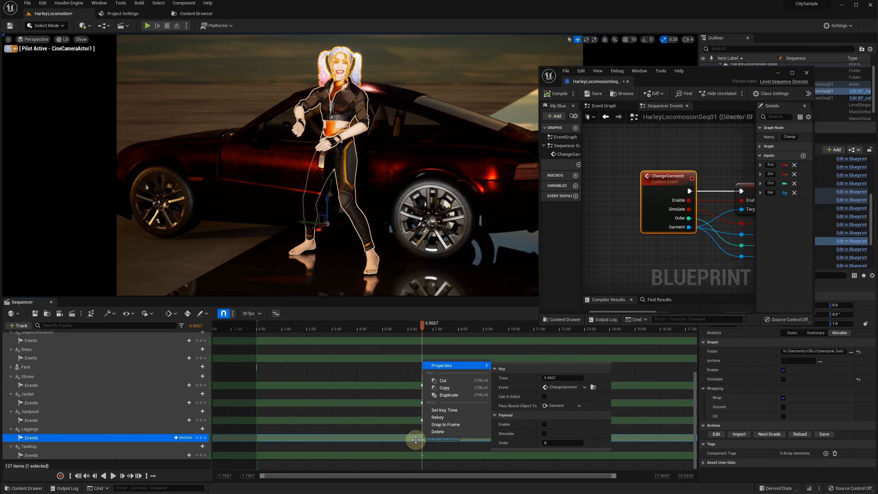
Bind the Tanktop event key at 6.5667 to the sequence's ChangeGarment event
left_click(422, 455)
left_click(422, 454)
right_click(422, 454)
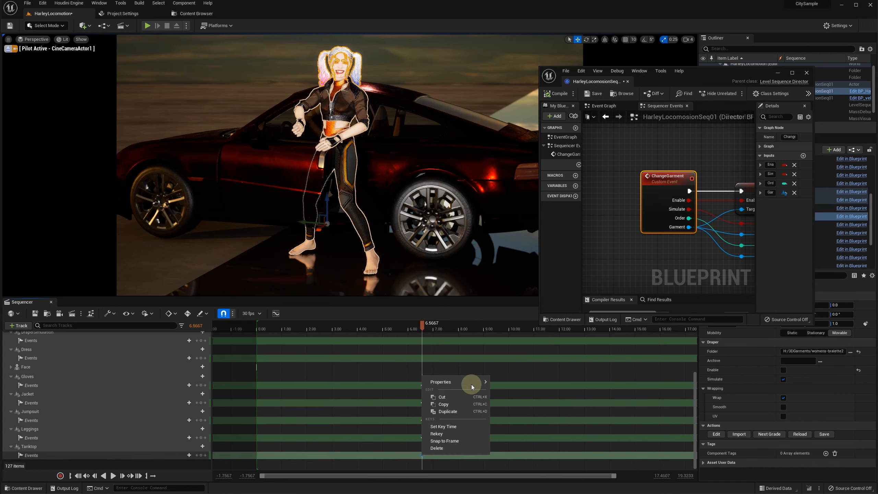
mouse_move(472, 384)
left_click(561, 403)
mouse_move(576, 421)
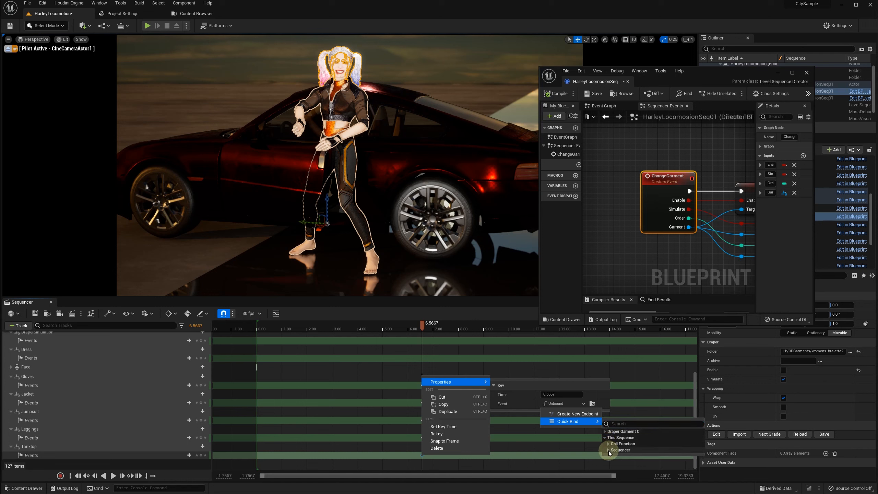
left_click(608, 443)
left_click(622, 451)
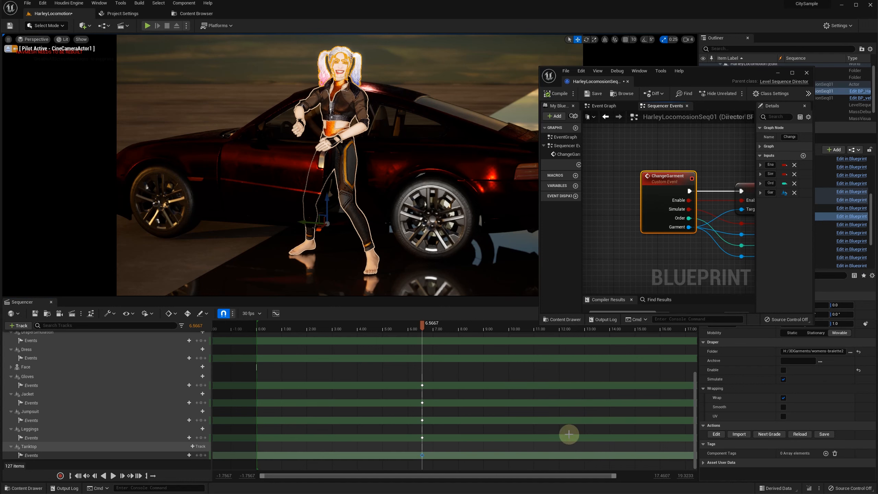
Turn on Enable and Simulate in the payload of the Tanktop event key at 6.5667
right_click(422, 454)
mouse_move(482, 385)
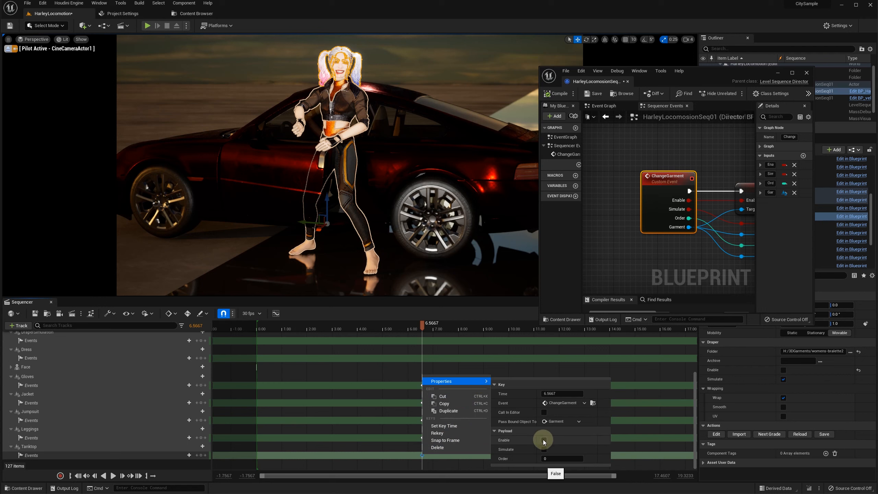
left_click(543, 440)
left_click(544, 449)
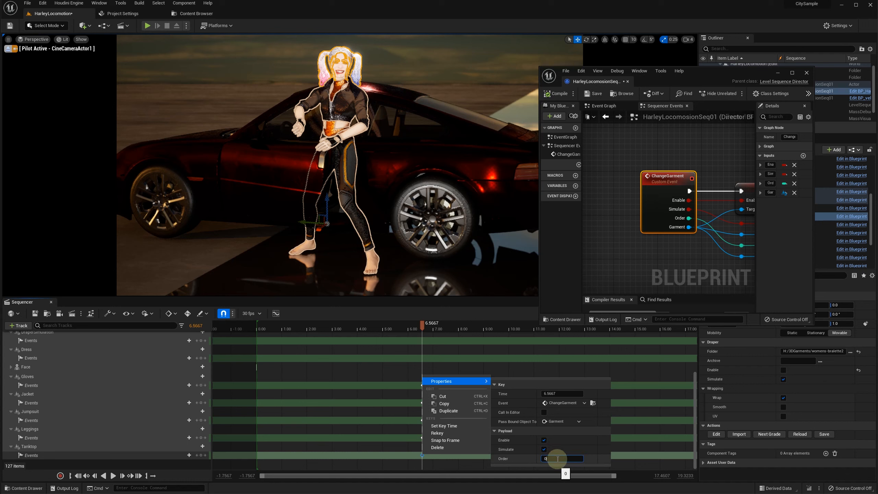
Collapse the Gloves and Jacket tracks in the sequence
left_click(11, 399)
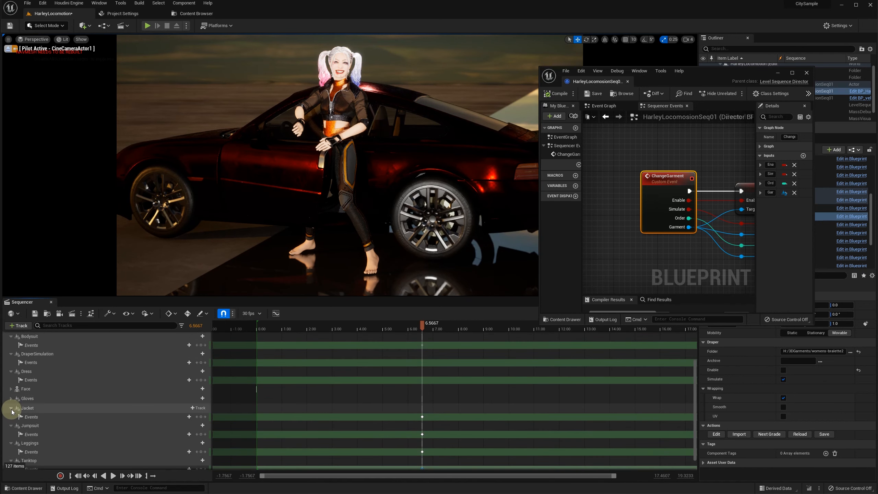
left_click(10, 408)
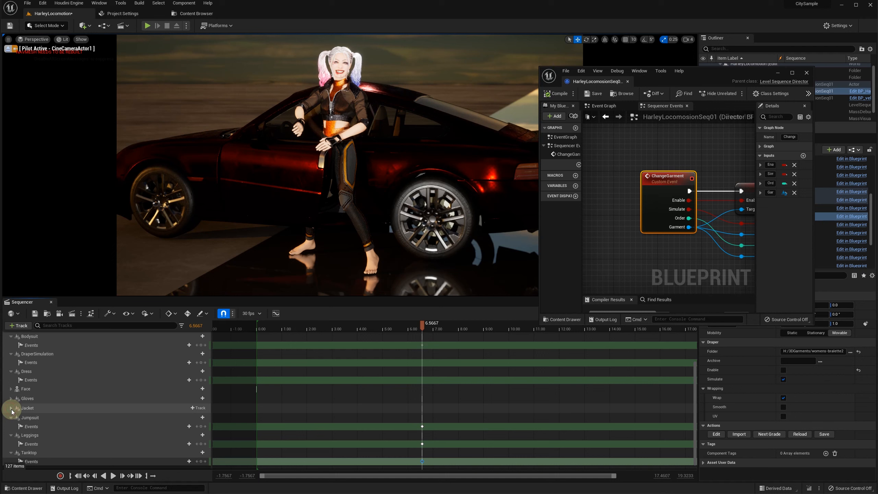
Collapse the Leggings and Bodysuit tracks in the sequence
left_click(11, 435)
scroll(76, 416, "up", 1)
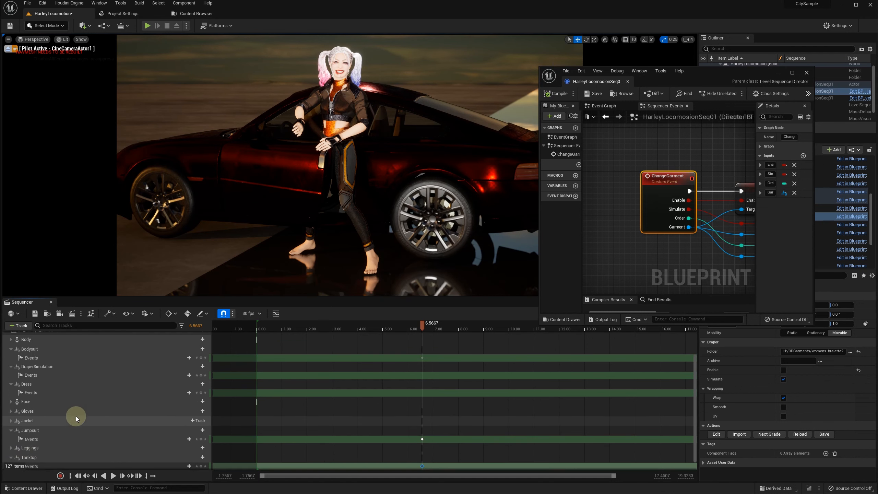
left_click(11, 349)
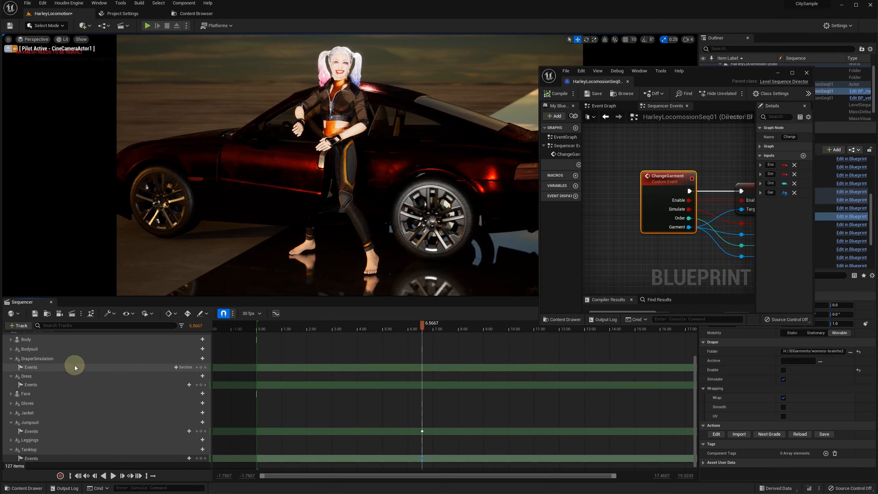
Advance to 6.60 and quick-bind the DraperSimulation event key there to Draper Simulation's Reload function
left_click(122, 477)
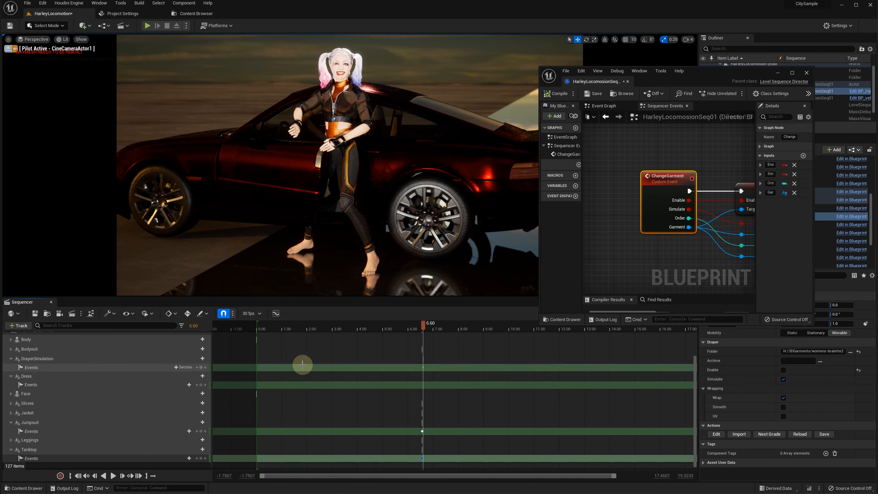
right_click(423, 368)
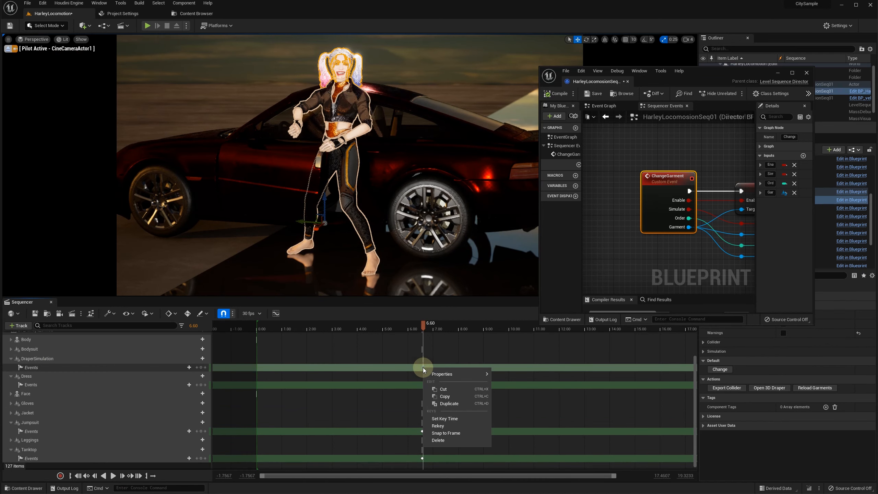
mouse_move(468, 376)
left_click(565, 396)
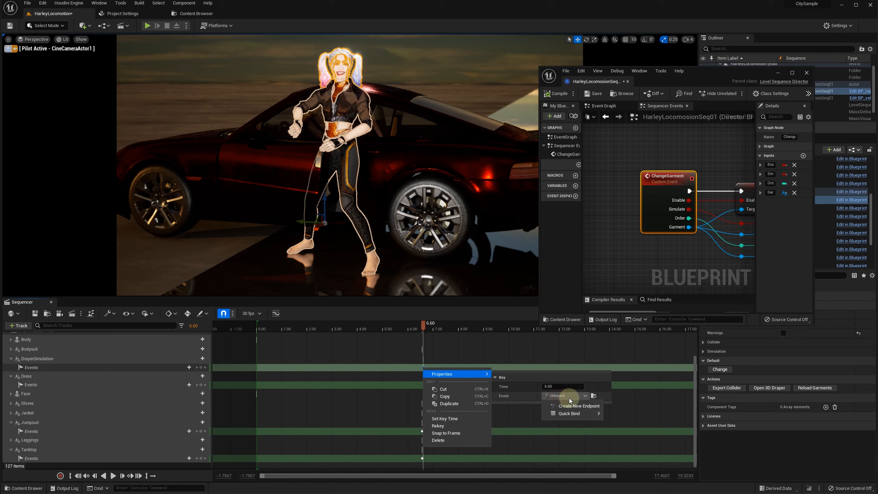
mouse_move(569, 413)
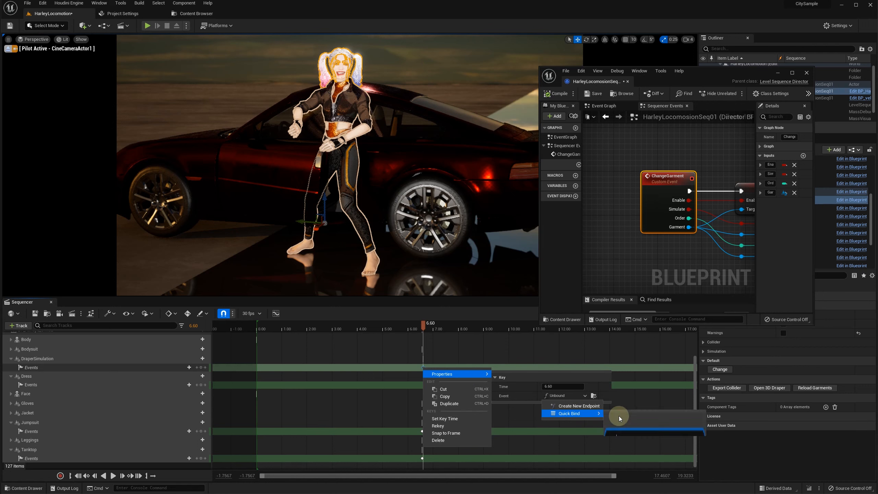
type("relo")
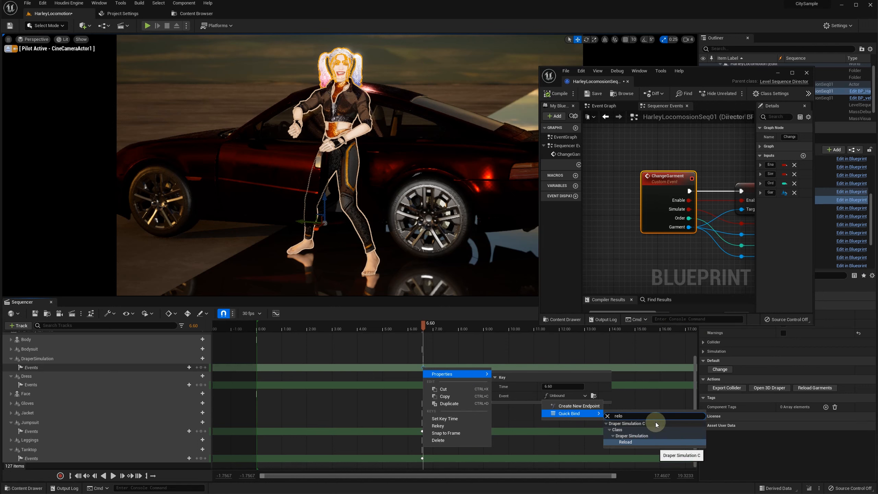
left_click(624, 442)
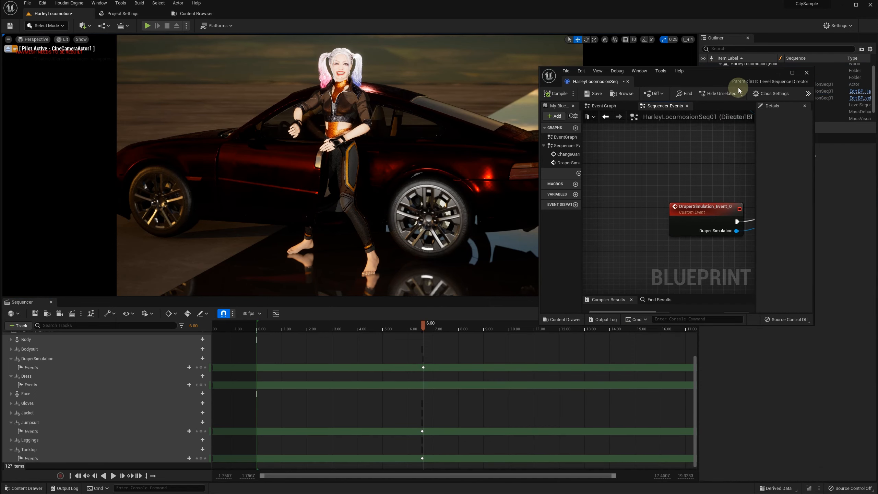
Enlarge the director blueprint window and rename the DraperSimulation custom event as ReloadDraper
left_click_drag(739, 74, 349, 59)
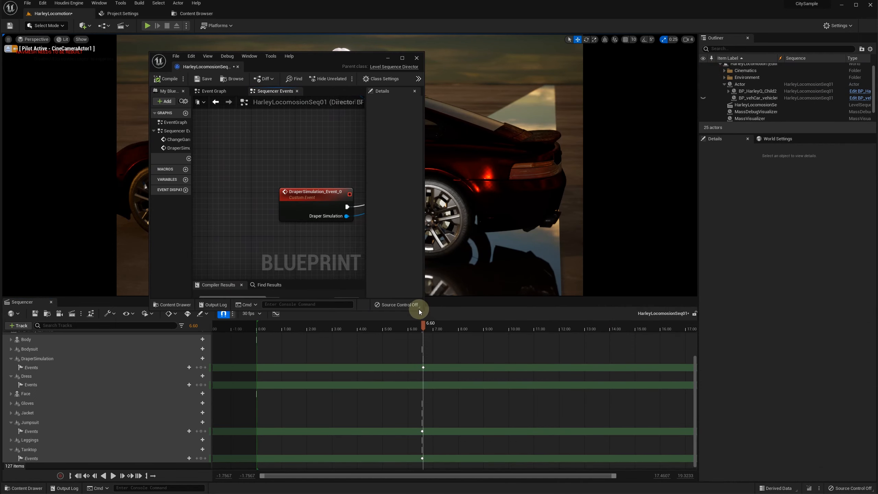
left_click_drag(422, 309, 752, 416)
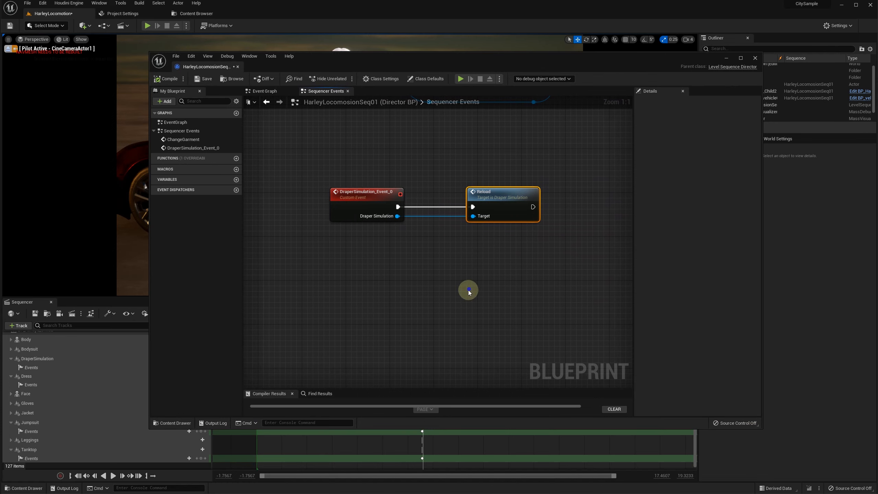
right_click_drag(468, 292, 478, 364)
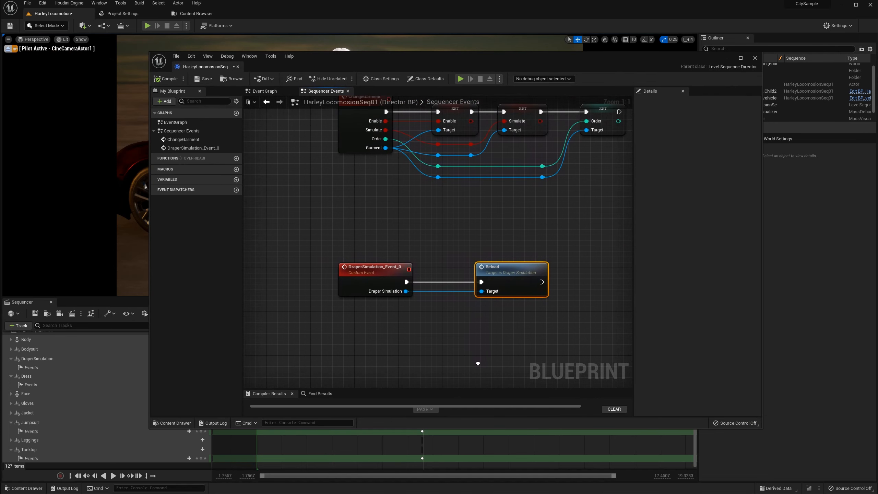
left_click(369, 272)
left_click(709, 122)
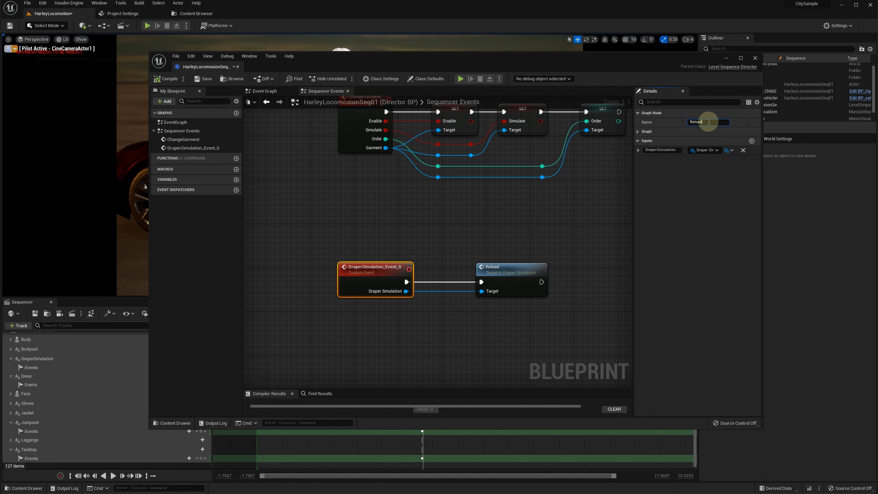
left_click(695, 130)
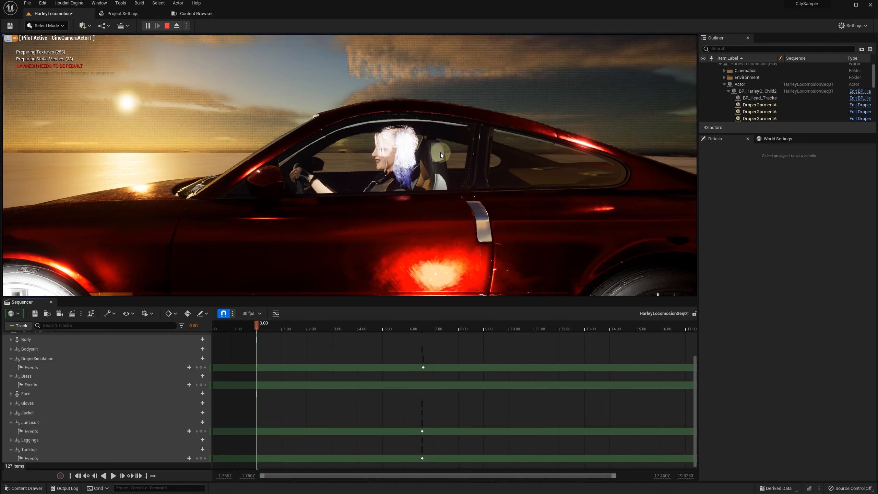
Lock the viewport to the camera cuts, play the sequence in the running level, and stop the session with the playhead back at the start
scroll(160, 378, "up", 3)
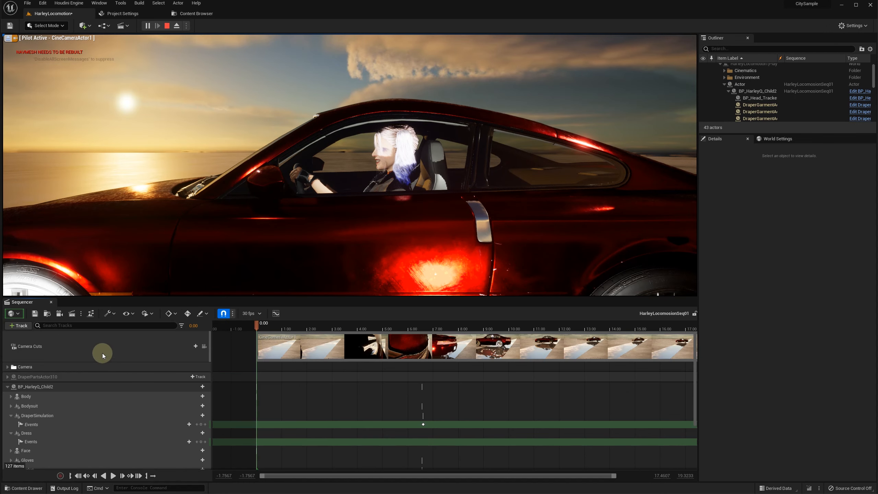
left_click(204, 346)
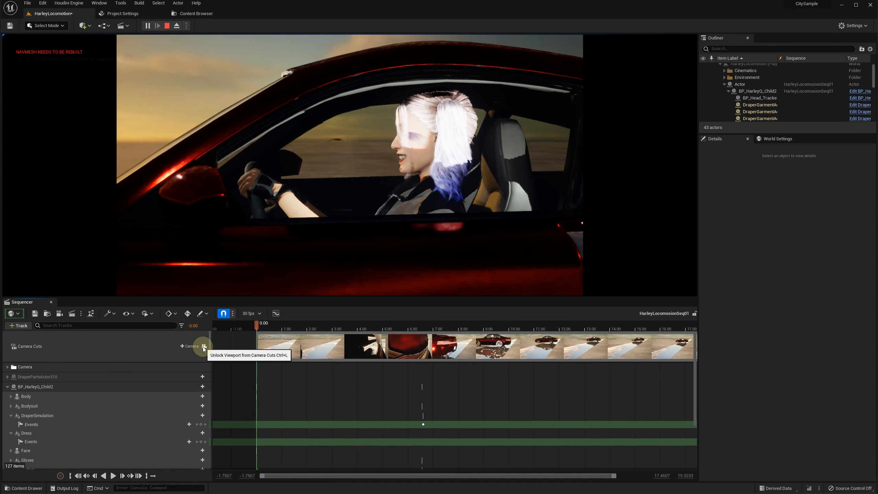
left_click(113, 476)
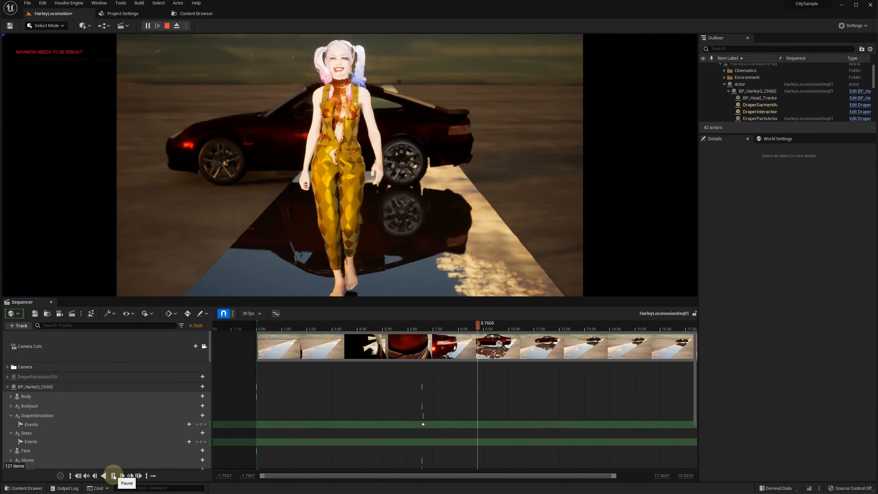
left_click(114, 476)
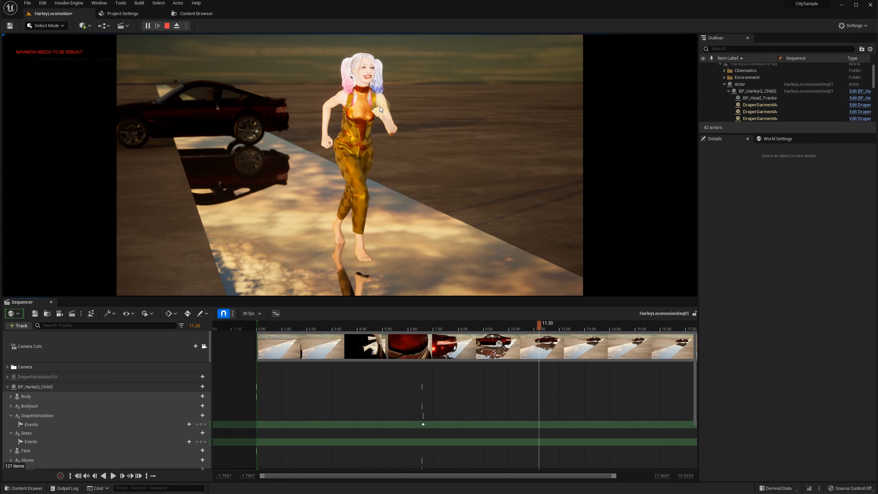
left_click(168, 28)
left_click(71, 474)
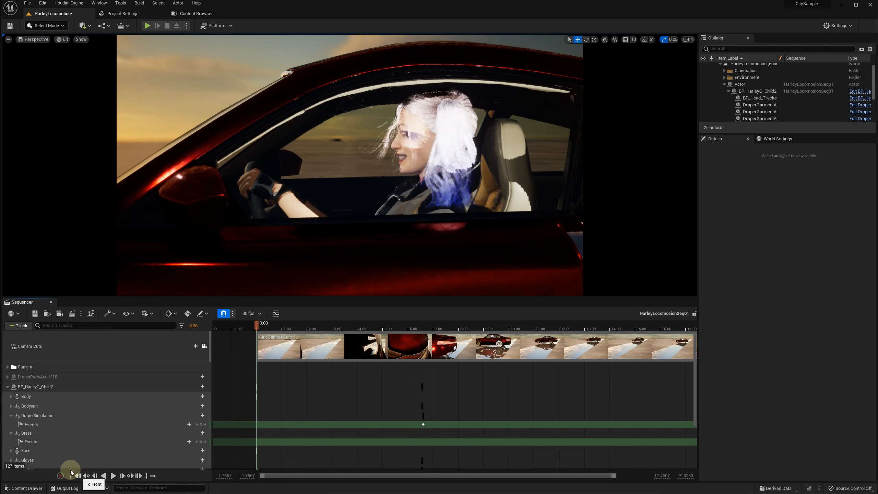
Bind the Bodysuit event key at 6.5667 to the sequence's ChangeGarment event and open its key properties
left_click(12, 407)
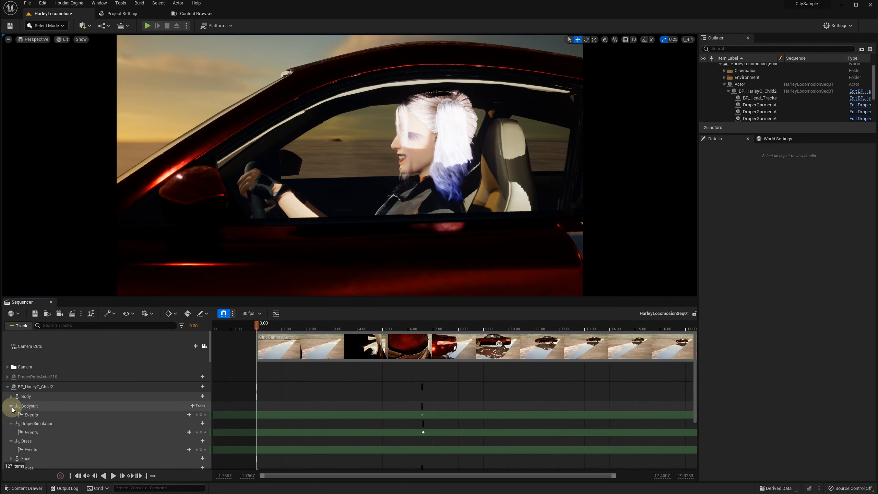
right_click(422, 414)
mouse_move(440, 420)
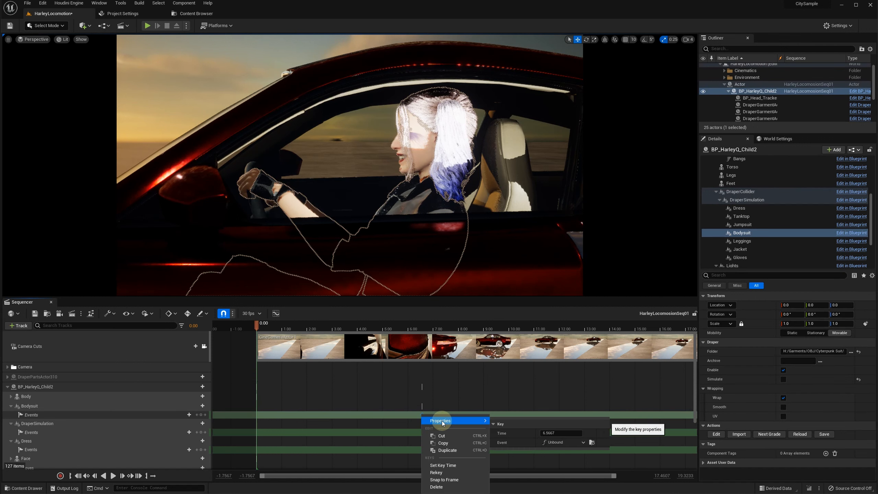
left_click(561, 442)
mouse_move(563, 461)
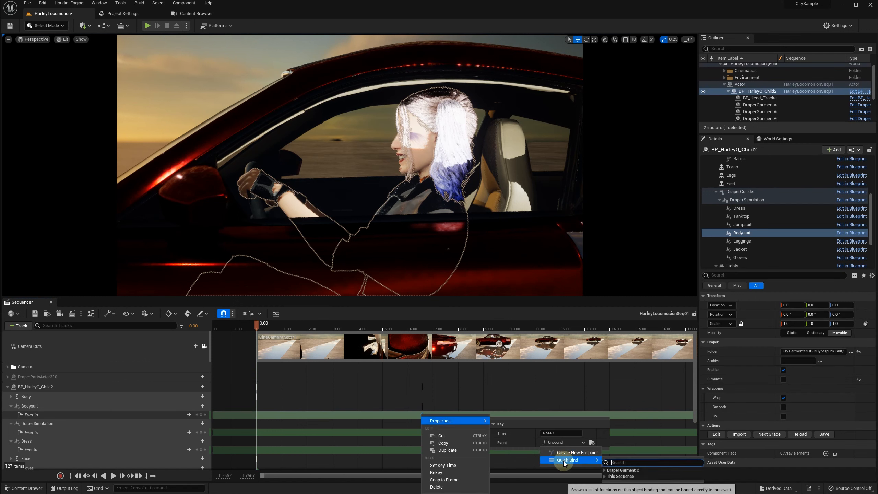
left_click(606, 476)
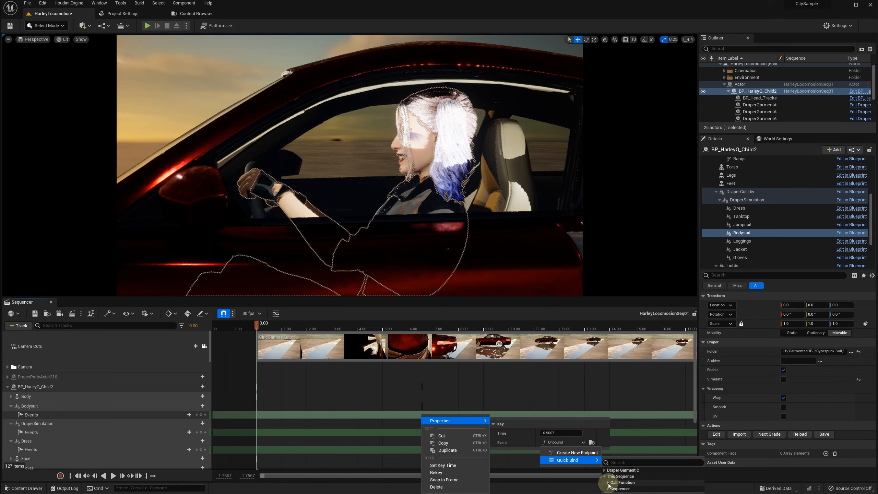
left_click(608, 483)
left_click(622, 479)
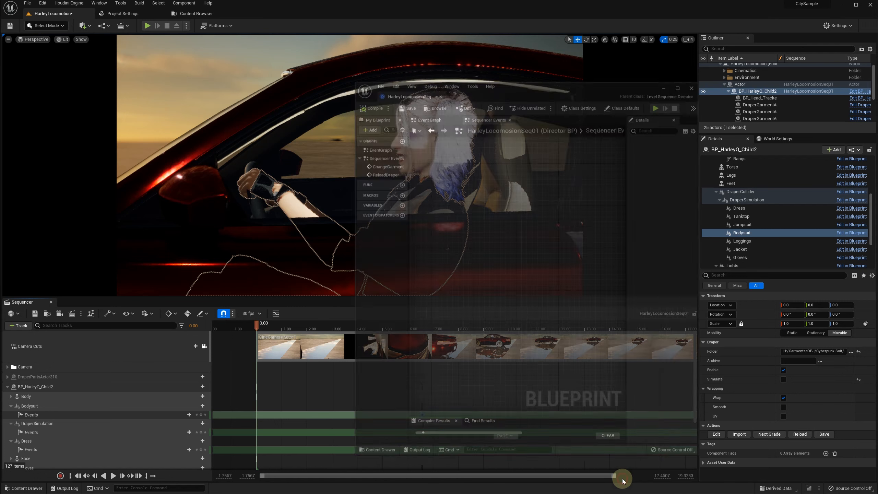
left_click(725, 48)
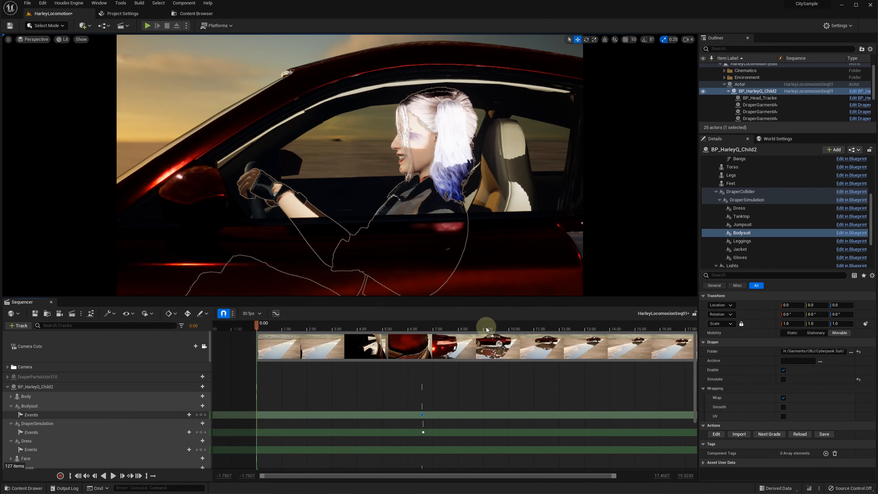
right_click(423, 414)
mouse_move(446, 421)
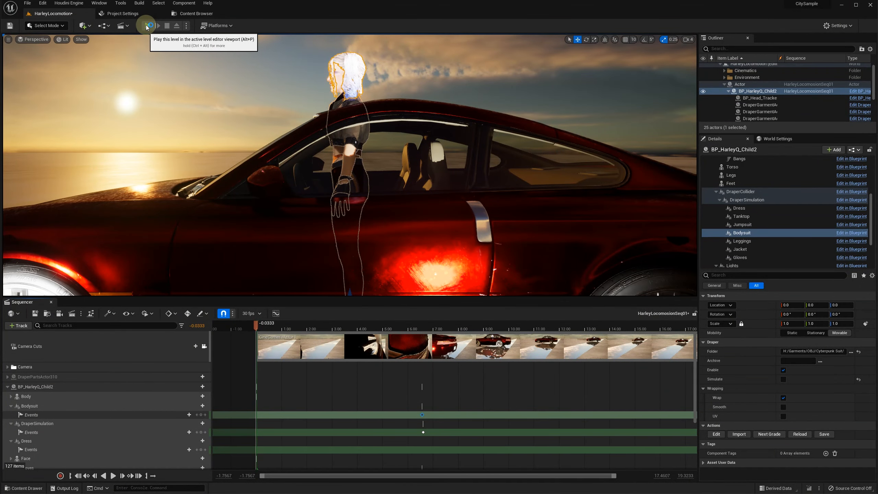
Run the level again and play the sequence past the 6.60 keys to check the garment switch, pausing at 9.60 before resuming
left_click(147, 26)
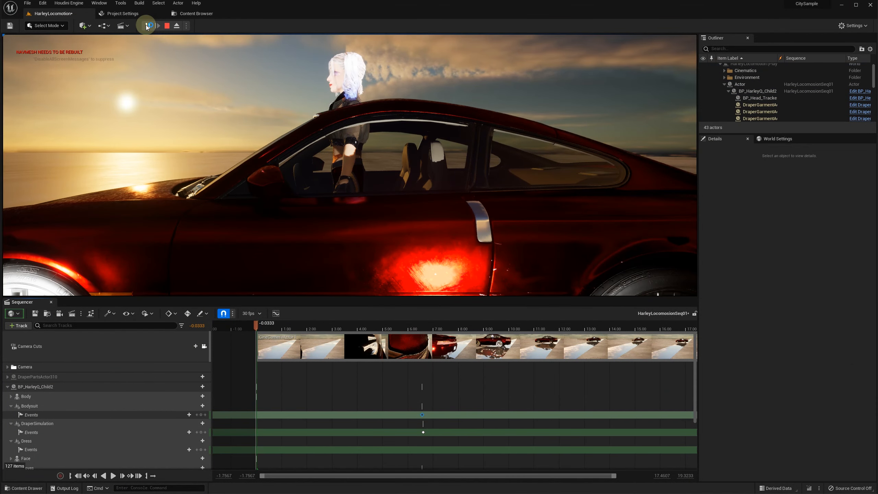
left_click(113, 476)
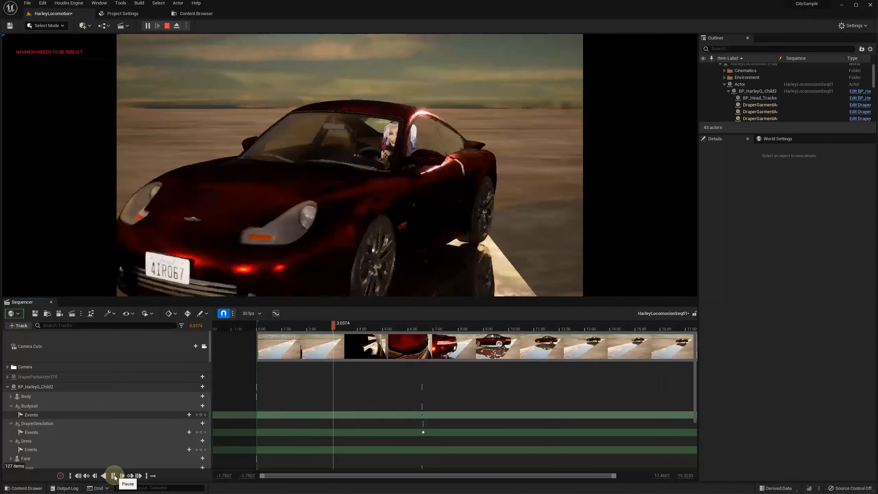
left_click(114, 477)
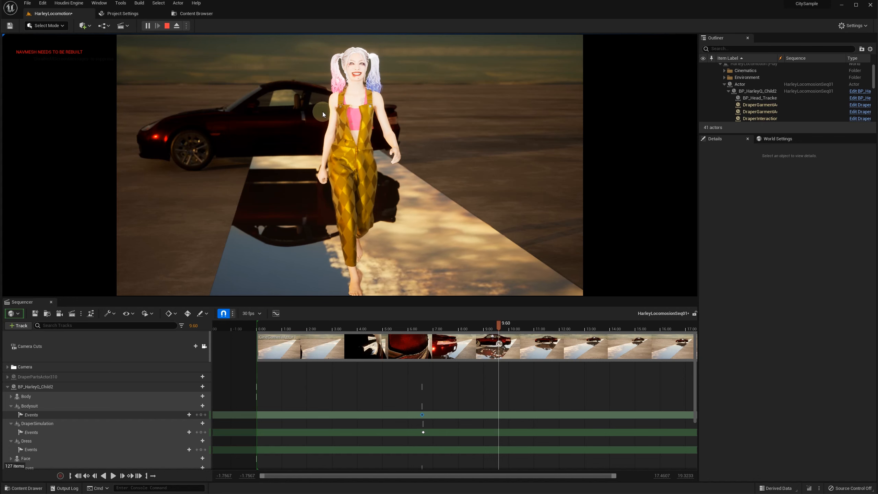
left_click(114, 477)
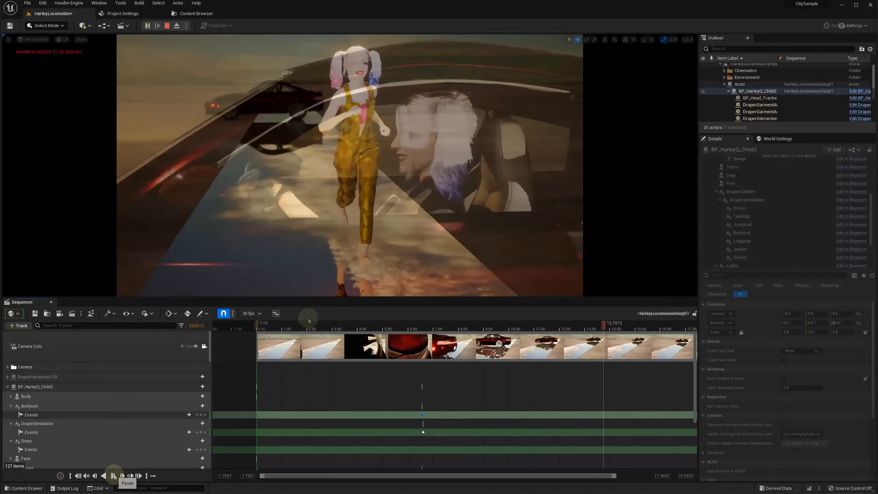
Move the playhead to 9.00, collapse the Bodysuit track and add an event key to the Dress track there
left_click(257, 323)
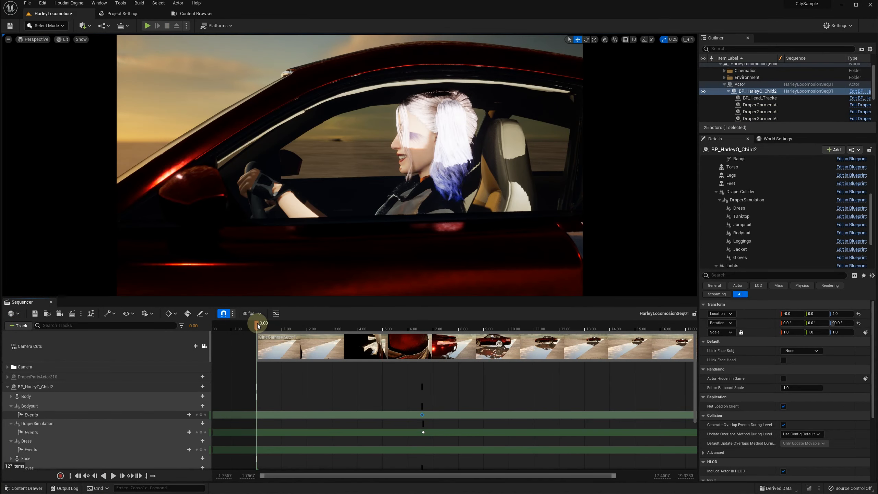
left_click_drag(257, 323, 484, 330)
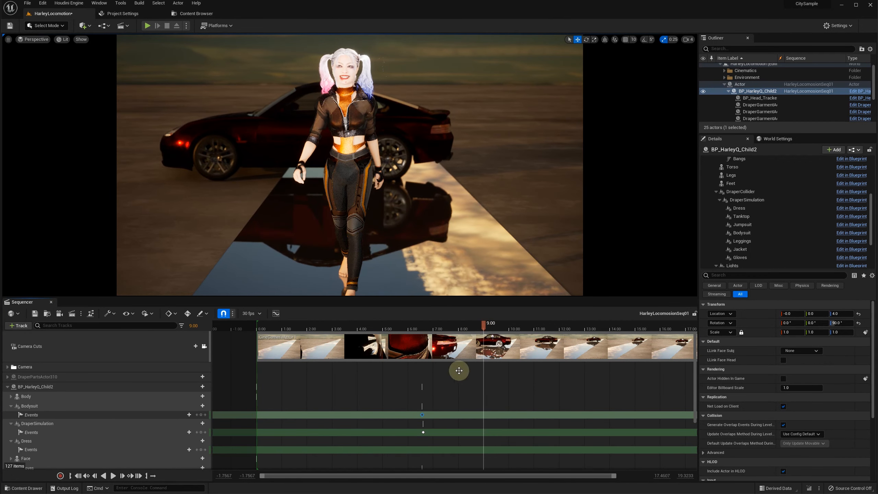
left_click(11, 405)
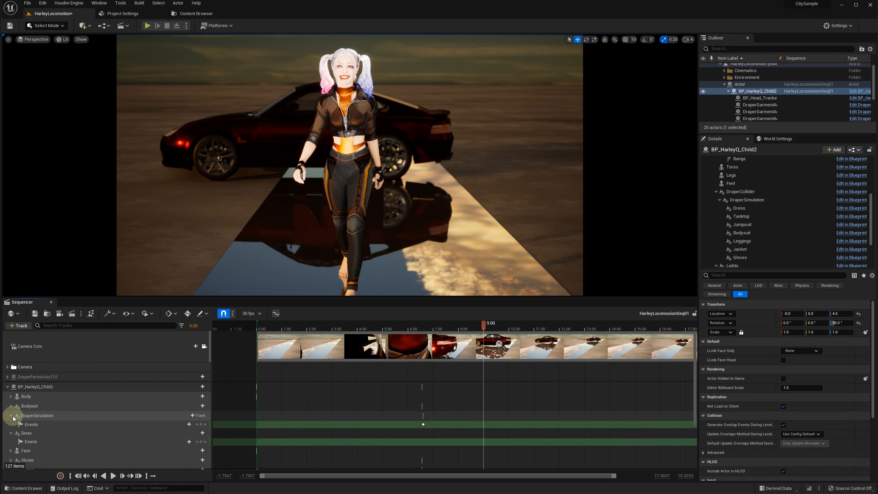
left_click(200, 442)
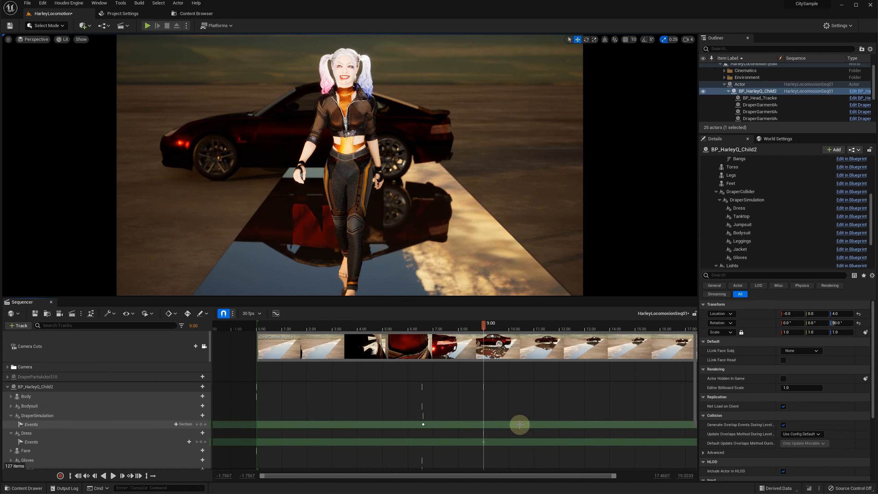
Bind the Dress event key at 9.00 to the sequence's ChangeGarment function and move the director blueprint window out of the way
right_click(483, 442)
mouse_move(541, 367)
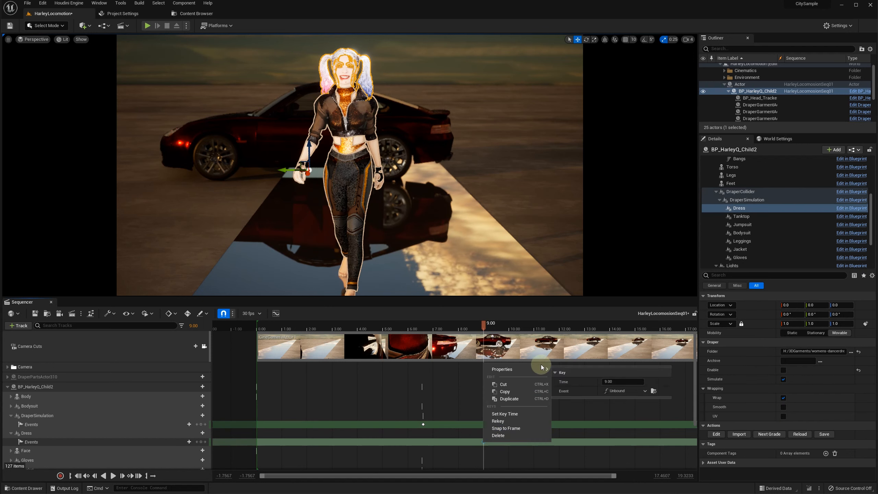
left_click(623, 391)
mouse_move(633, 409)
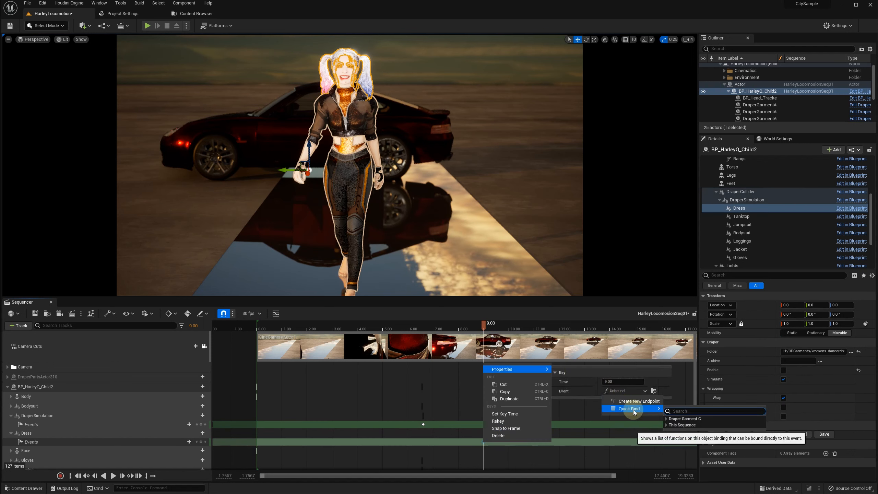
left_click(666, 424)
left_click(670, 431)
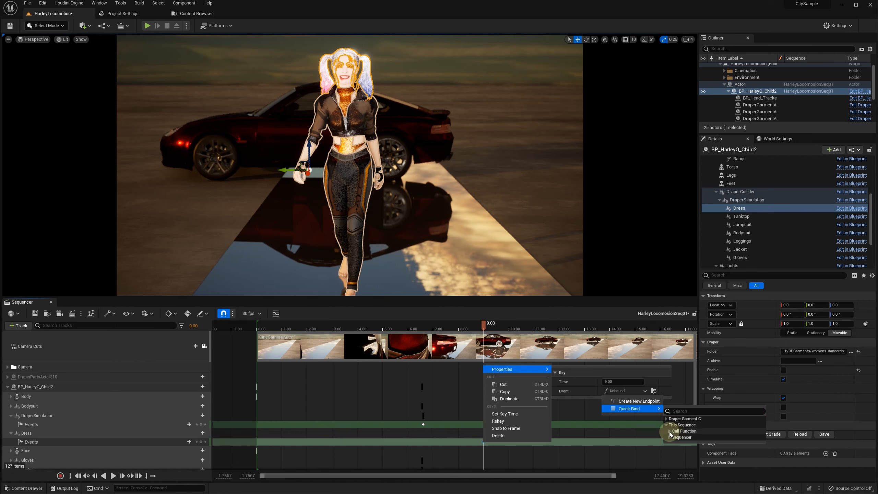
left_click(695, 439)
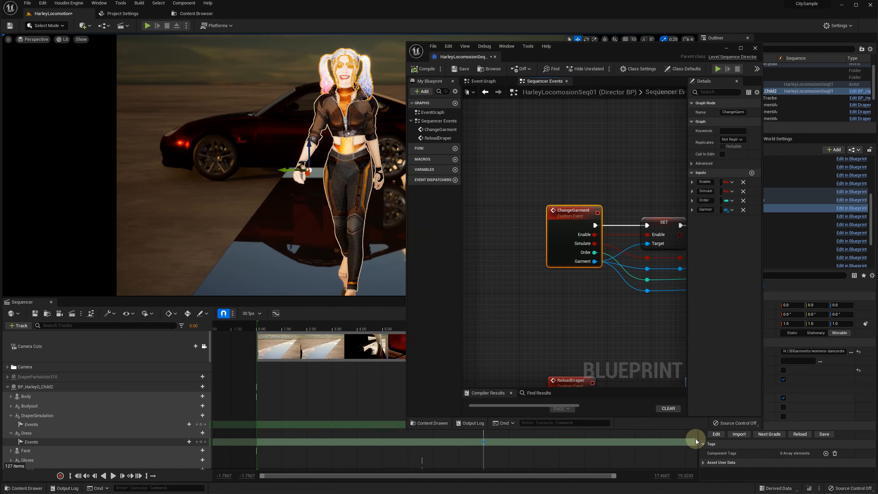
left_click_drag(440, 49, 622, 24)
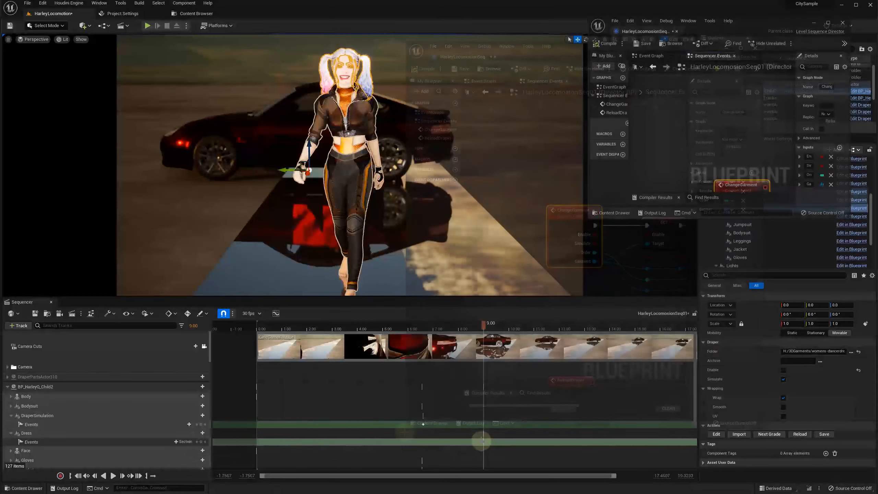
Turn on Enable and Simulate in the payload of the Dress event key at 9.00
right_click(483, 442)
mouse_move(543, 369)
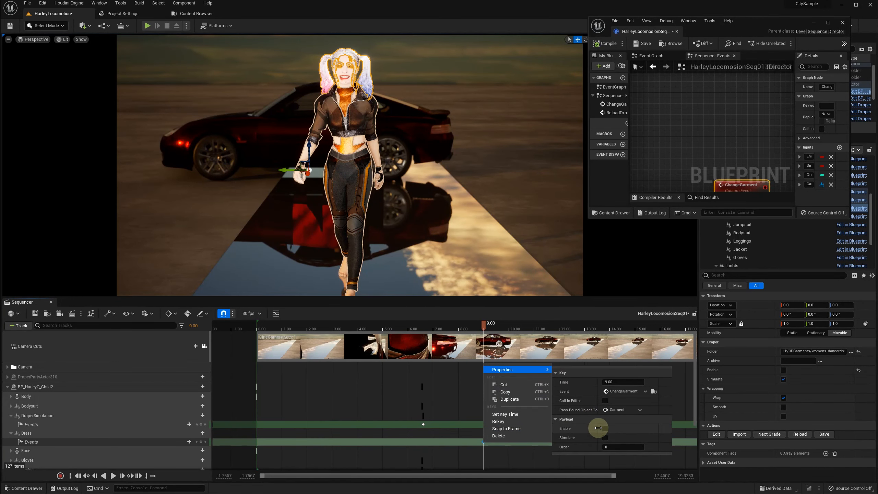
left_click(605, 428)
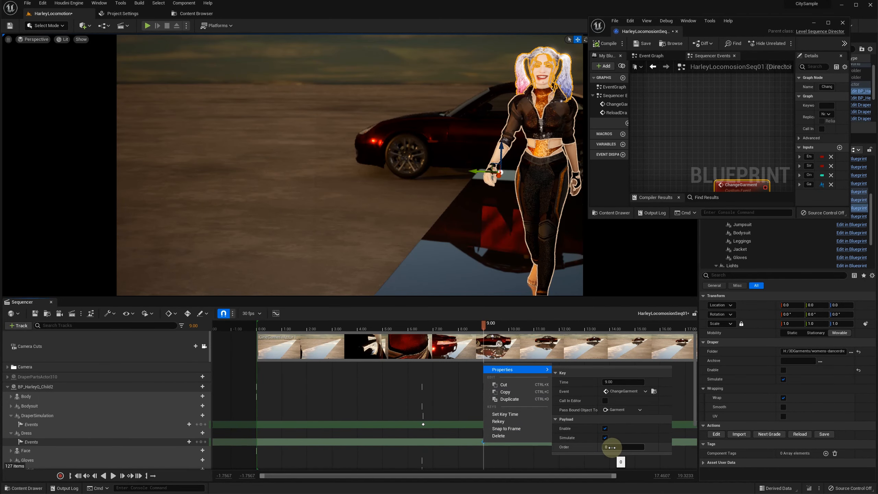
Add event keys at 9.00 to the Events tracks of Jumpsuit and Tanktop
scroll(93, 438, "down", 2)
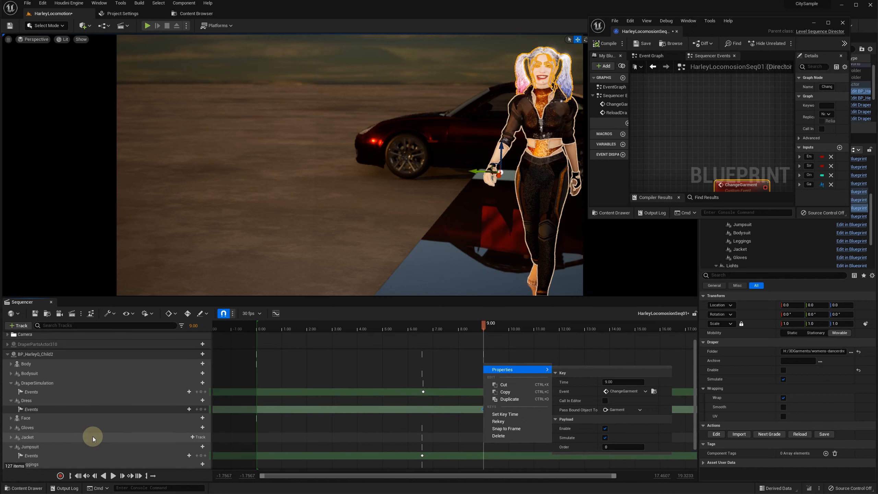
scroll(93, 436, "down", 3)
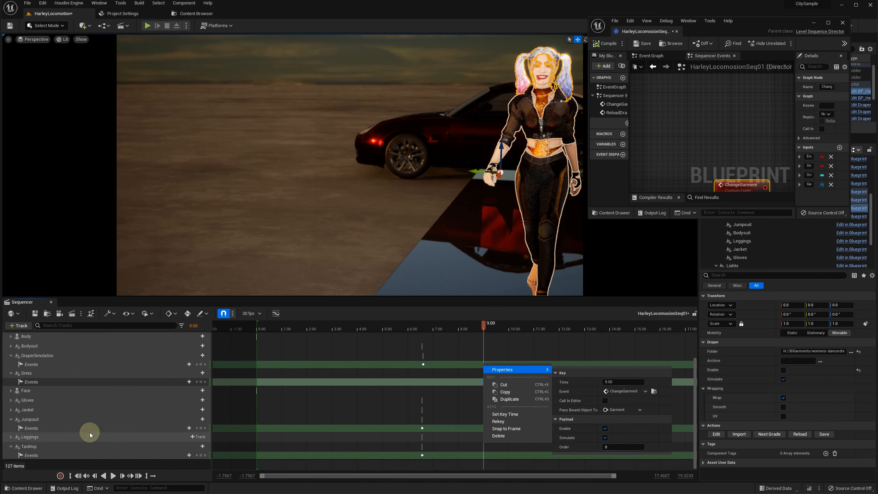
left_click(86, 430)
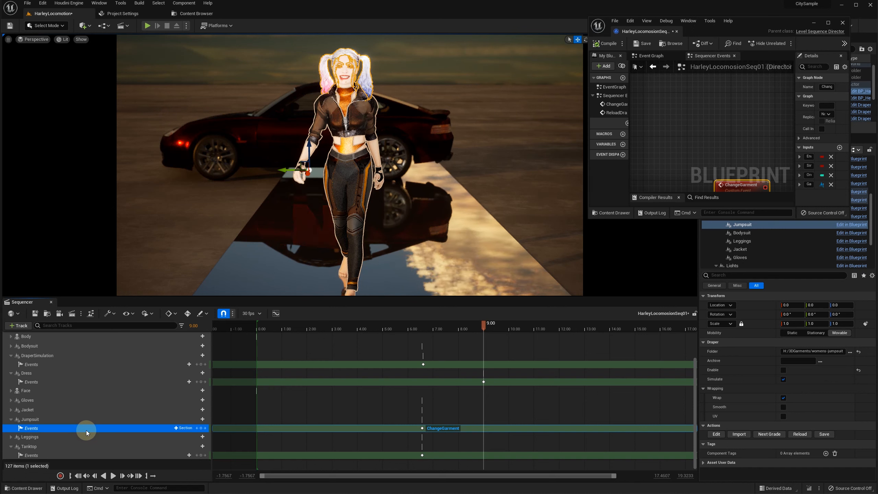
left_click(76, 454)
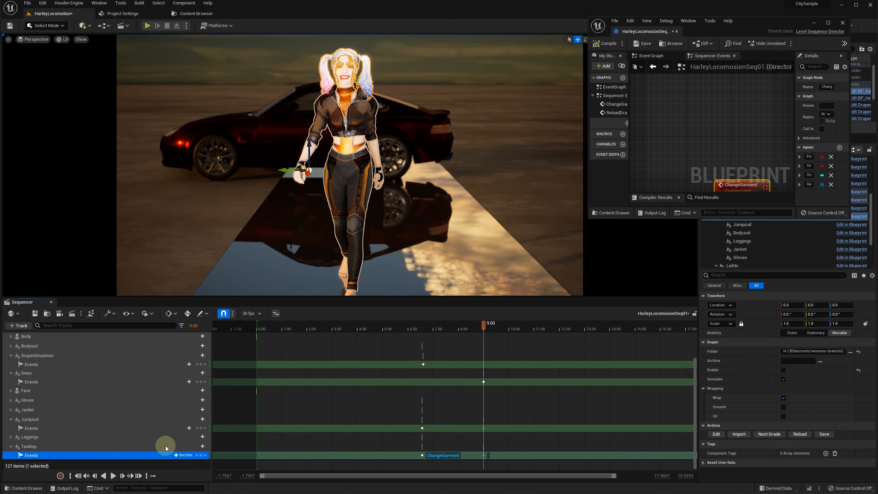
Bind the Tanktop event key at 9.00 to the sequence's ChangeGarment function and open its key options
right_click(483, 455)
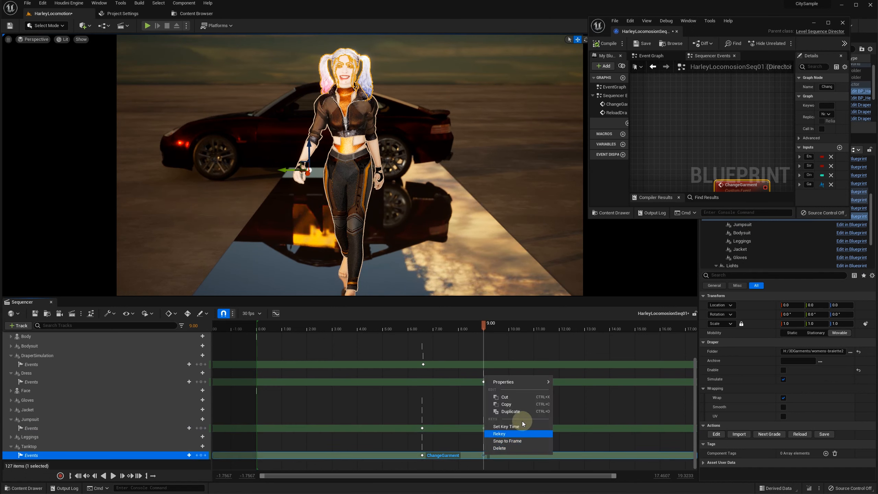
mouse_move(539, 383)
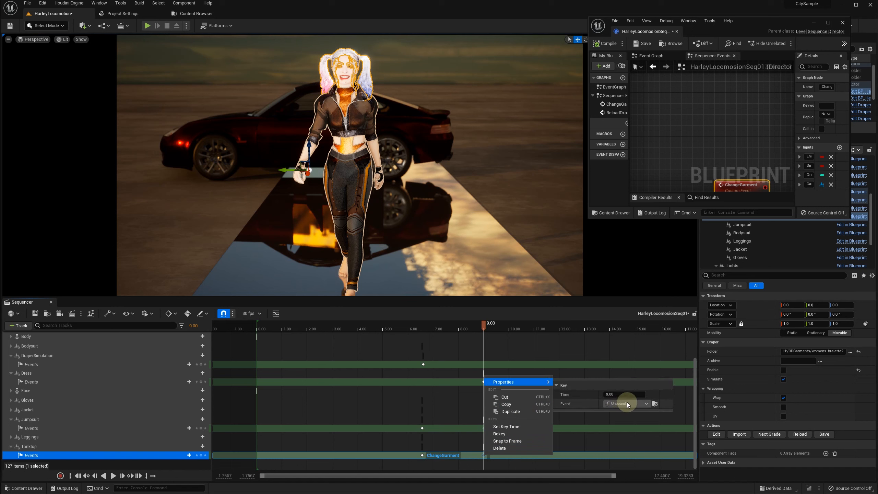
left_click(626, 403)
mouse_move(623, 419)
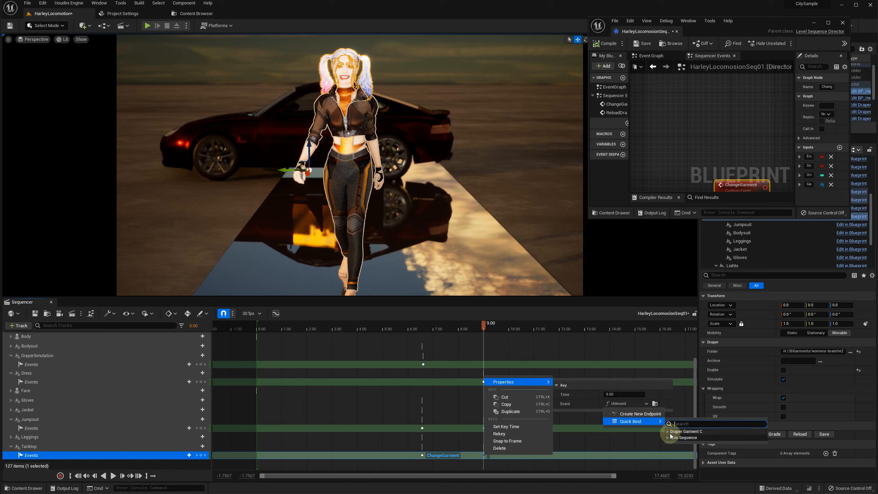
left_click(668, 438)
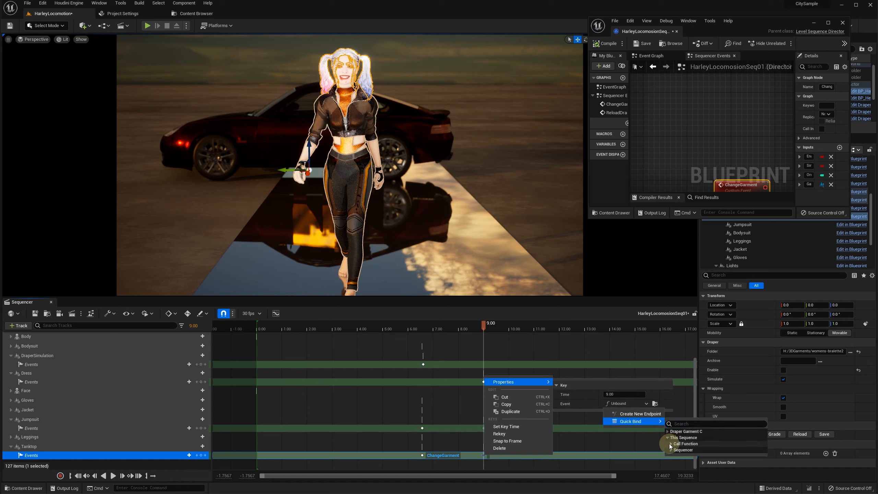
left_click(670, 444)
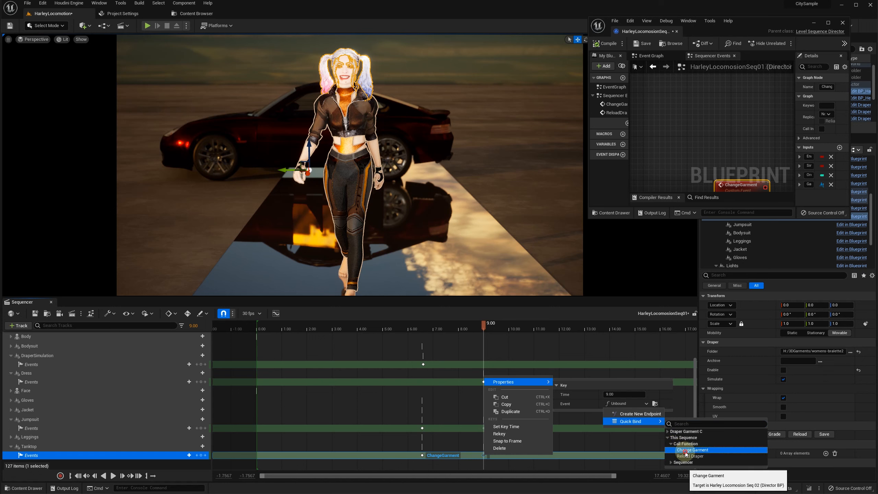
left_click(686, 450)
right_click(483, 453)
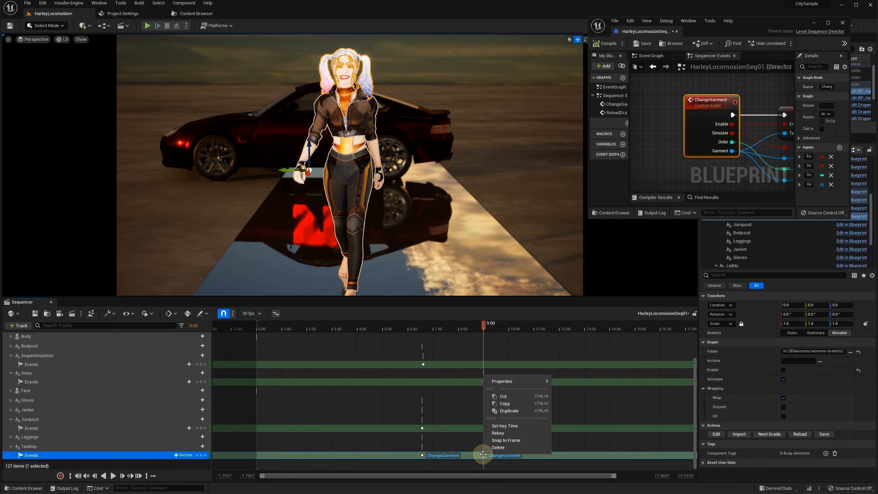
mouse_move(525, 381)
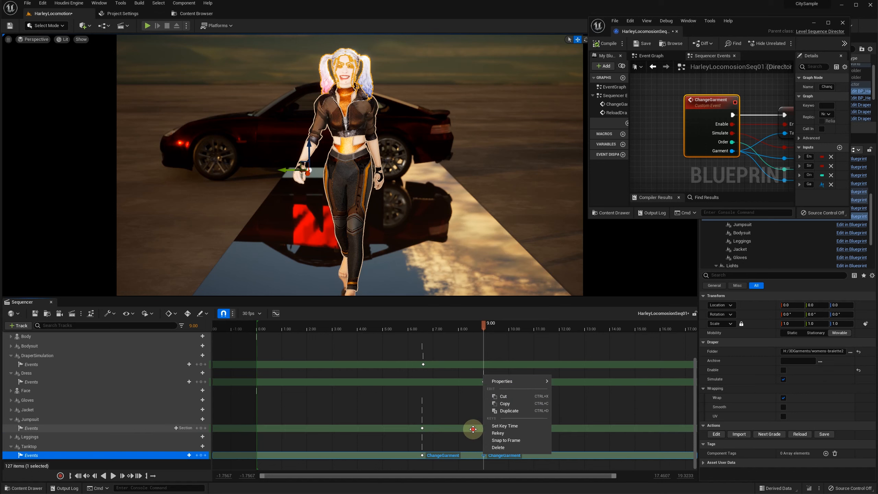
Bind the Jumpsuit event key at 9.00 to the sequence's ChangeGarment function and open its payload properties
left_click(485, 427)
right_click(485, 428)
mouse_move(527, 359)
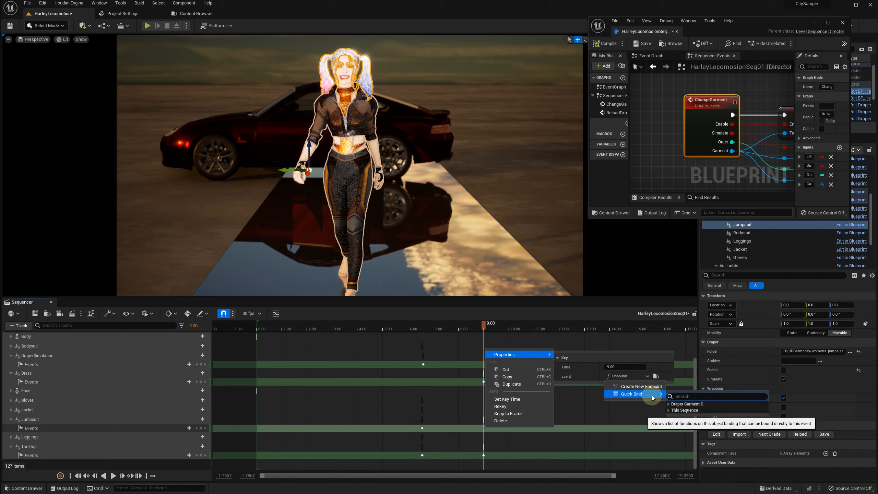
mouse_move(651, 394)
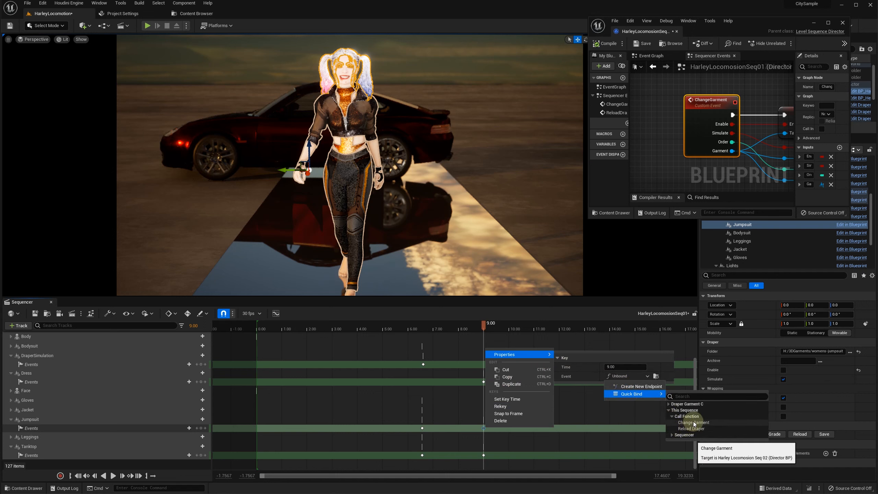
left_click(694, 424)
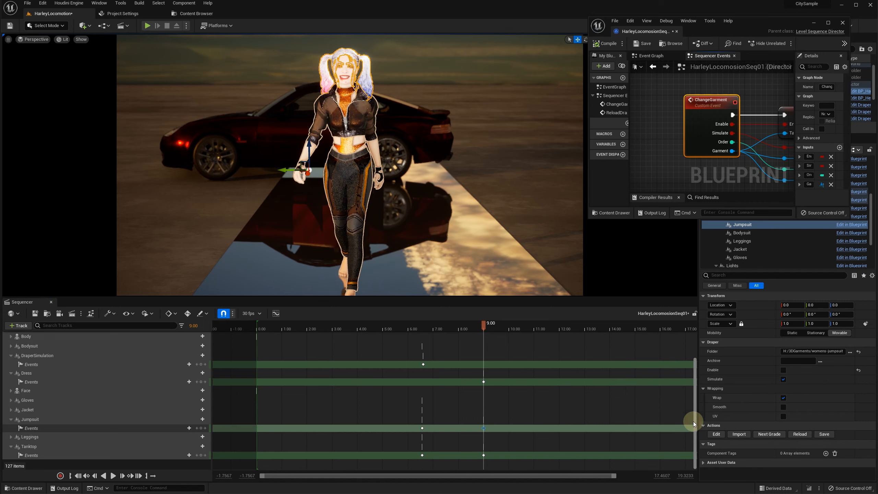
right_click(483, 428)
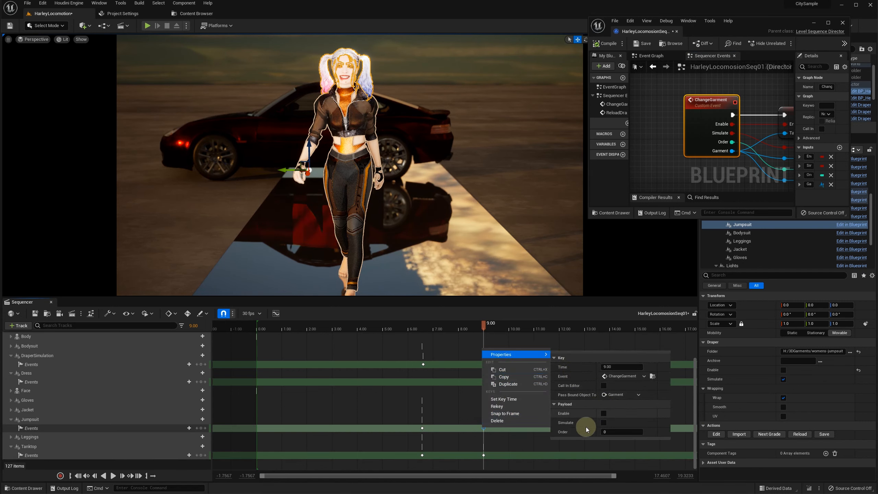
Advance the playhead to 9.0333, add a DraperSimulation event key there and bind it to the sequence's Reload Draper function
left_click(122, 475)
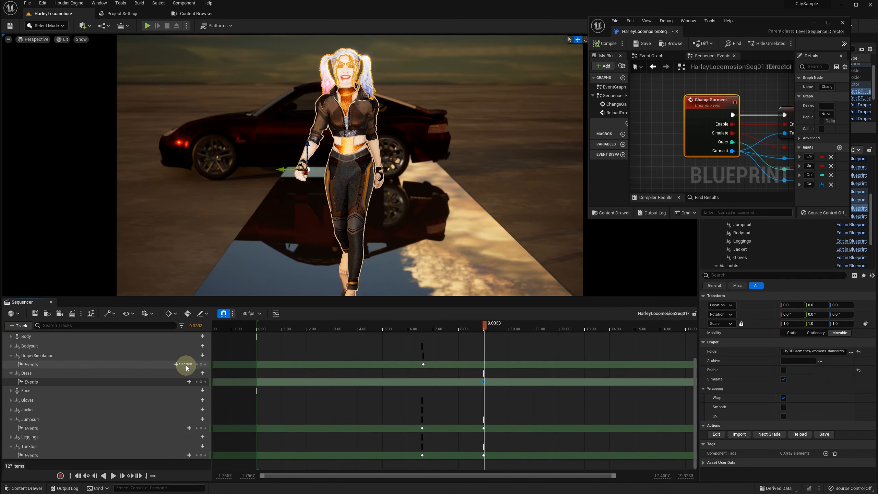
right_click(485, 364)
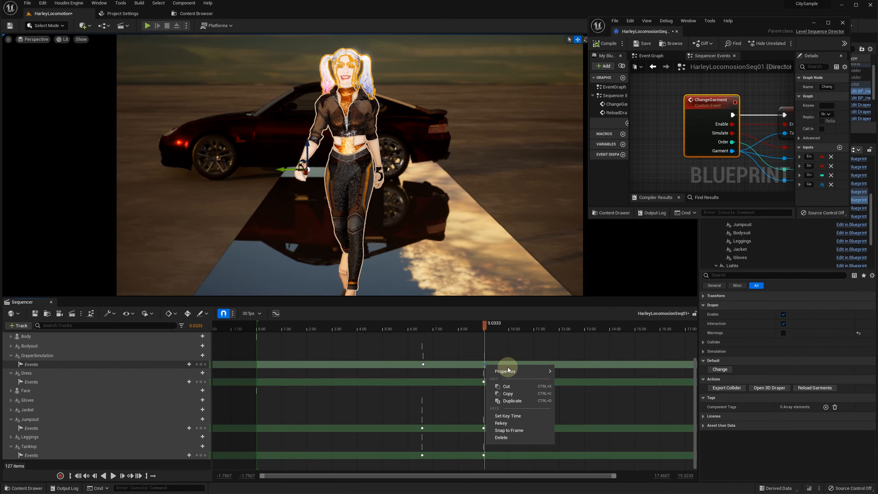
mouse_move(554, 374)
left_click(624, 394)
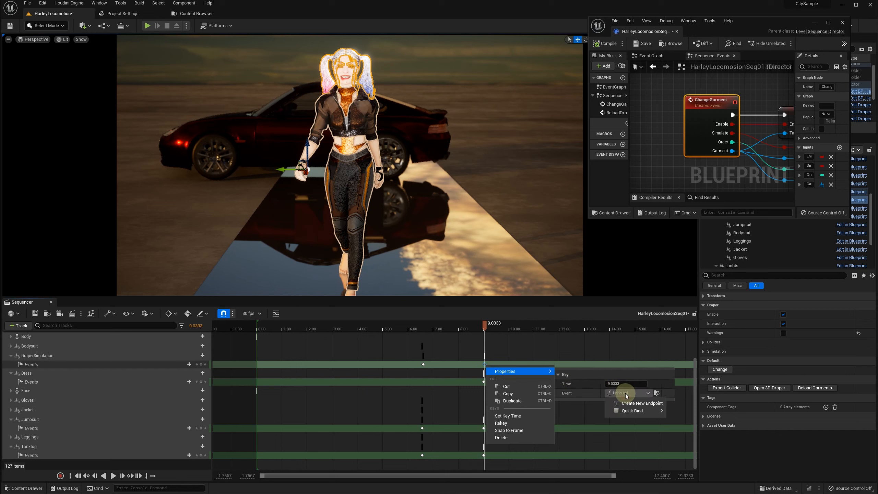
mouse_move(645, 411)
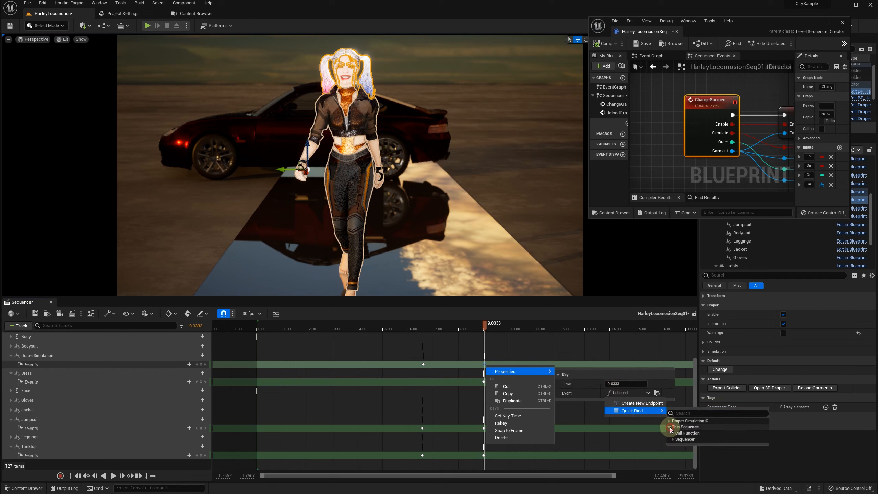
left_click(671, 433)
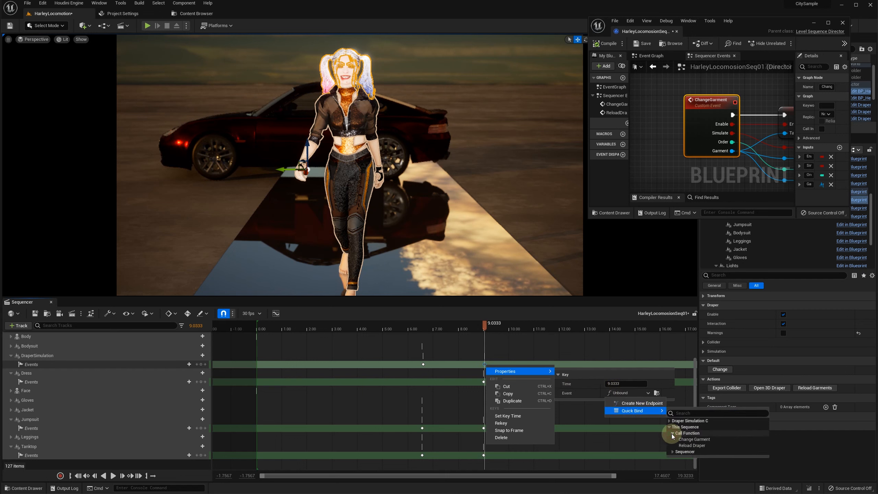
left_click(684, 446)
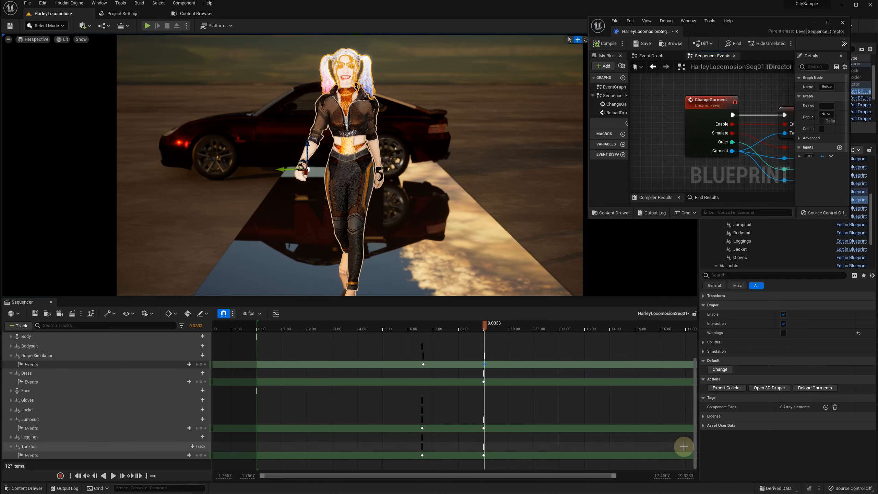
Rewind to the start, run the level and play the sequence to check the 9.00 garment switch, pausing at 12.40 before stopping the session
left_click(78, 476)
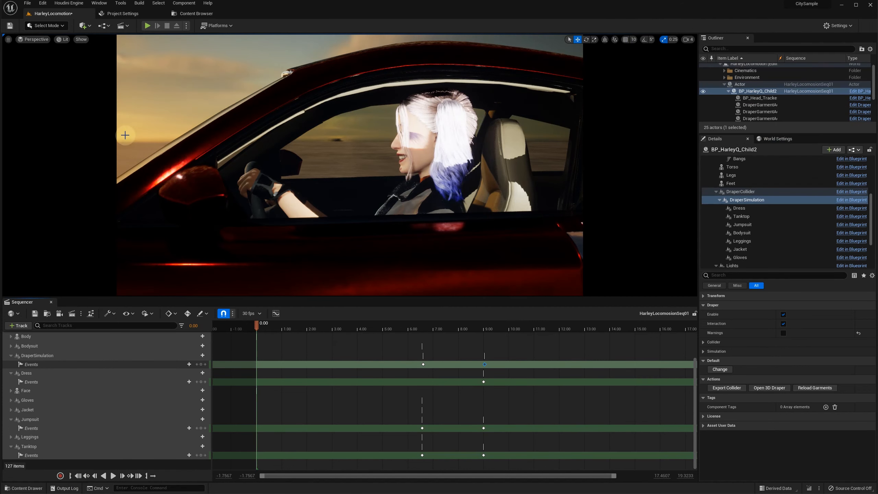
left_click(147, 26)
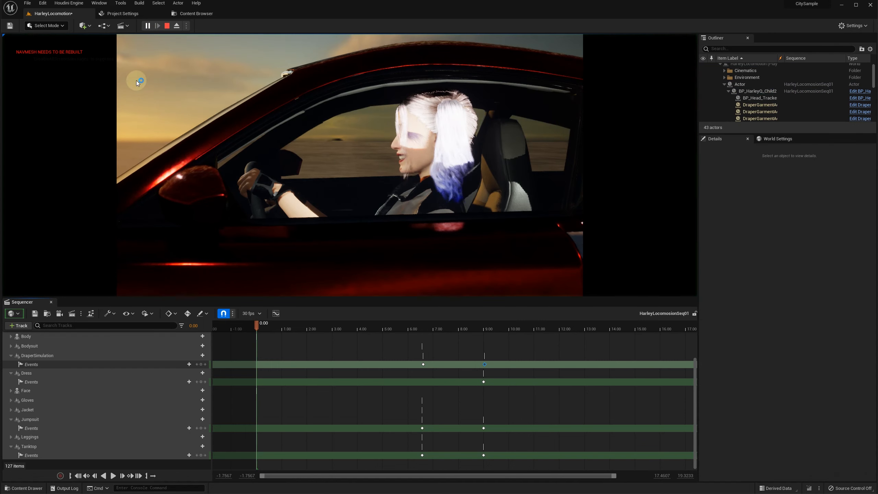
left_click(114, 476)
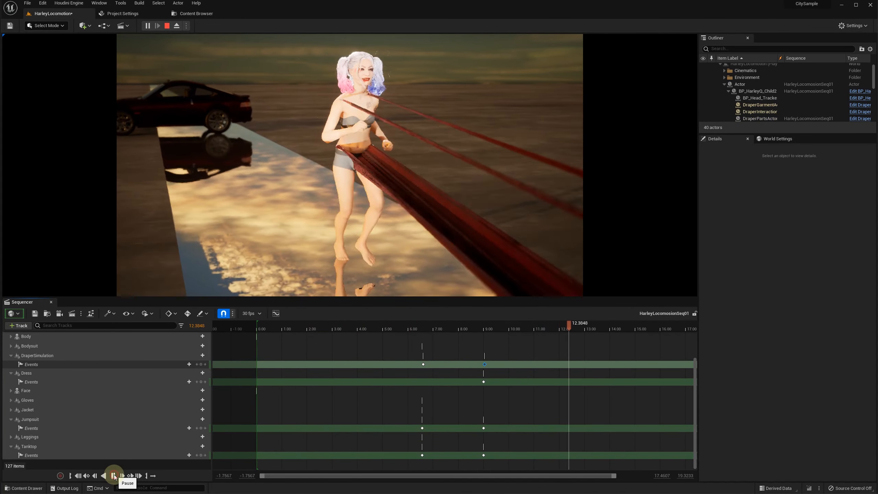
left_click(114, 476)
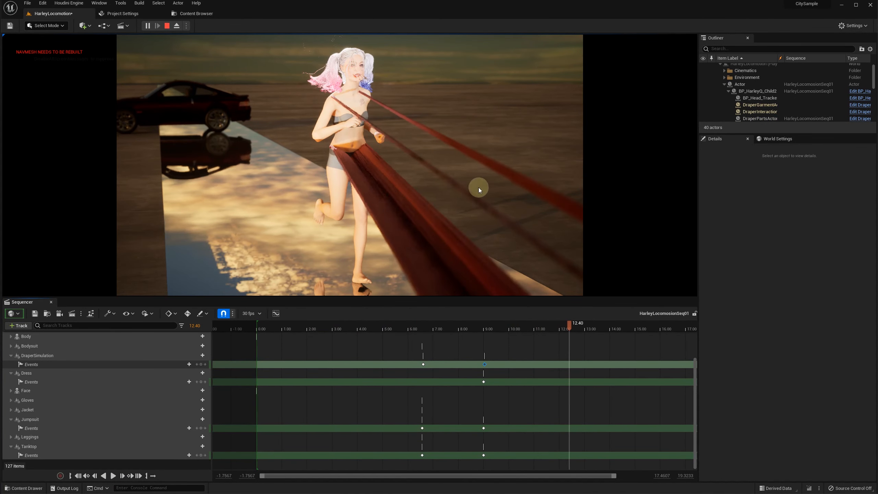
left_click(167, 27)
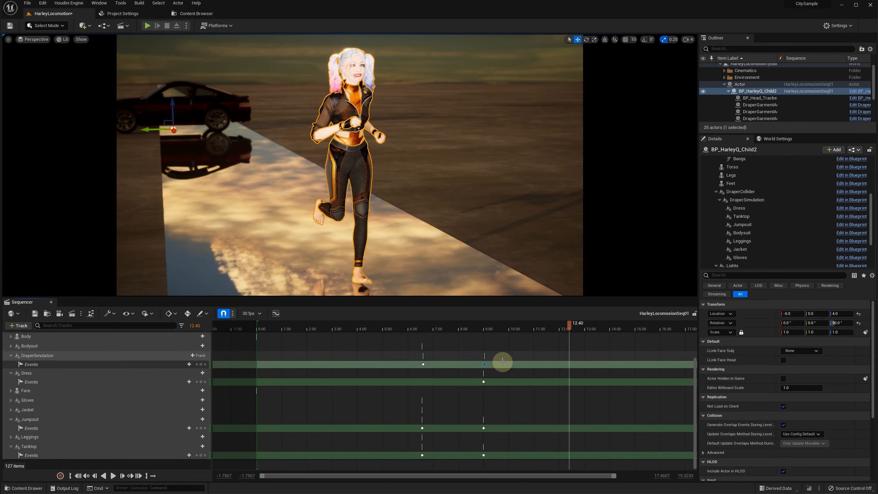
Move the playhead to 9.2667 and open the movie render window for the sequence
left_click_drag(554, 324, 491, 326)
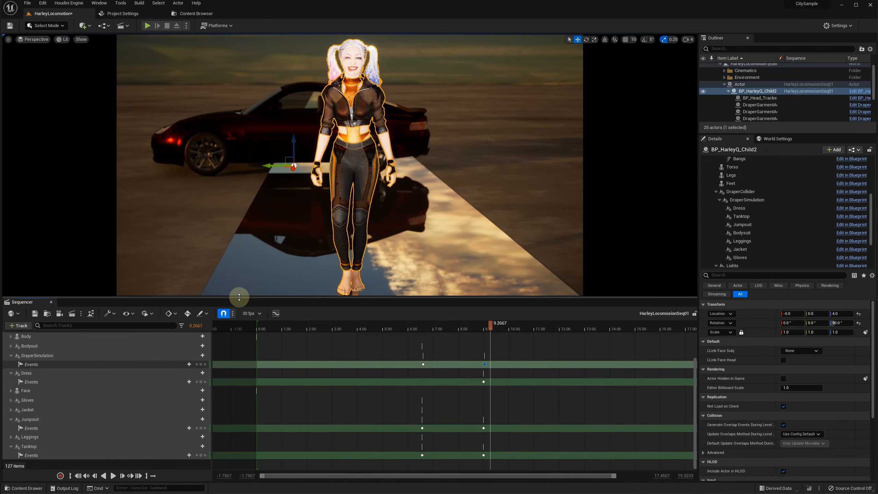
left_click(72, 314)
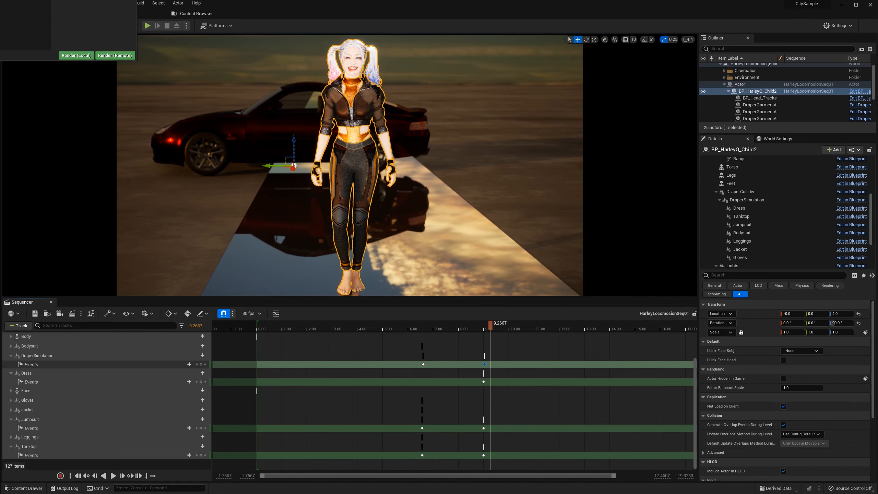
Set the JPG sequence job's output directory to {project_dir}/Saved/MovieRenders/take01, accept the settings and render the sequence locally
left_click(130, 155)
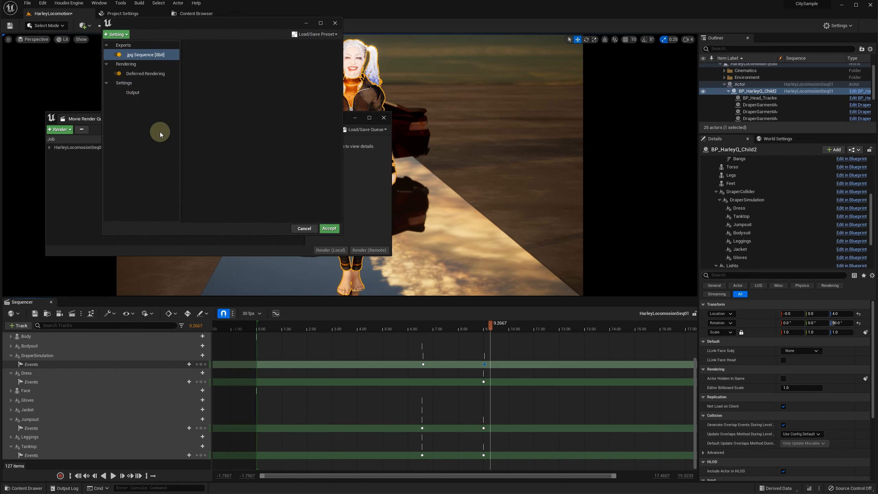
left_click(136, 93)
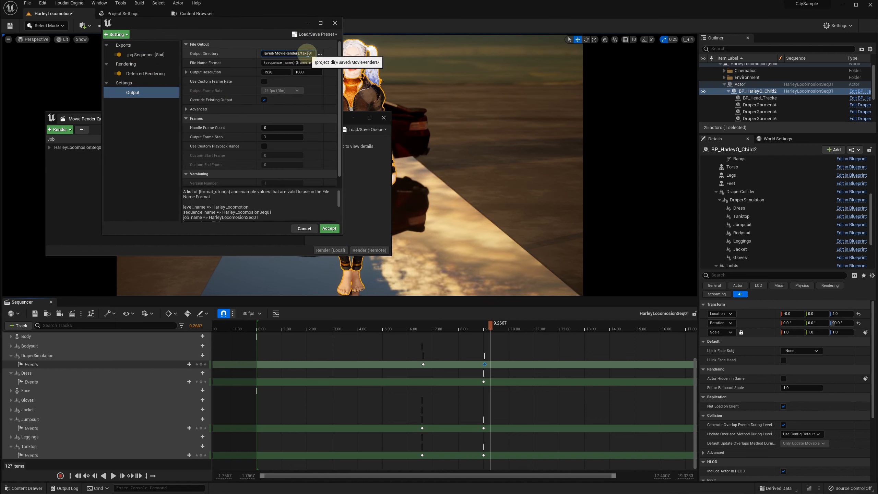
left_click(324, 231)
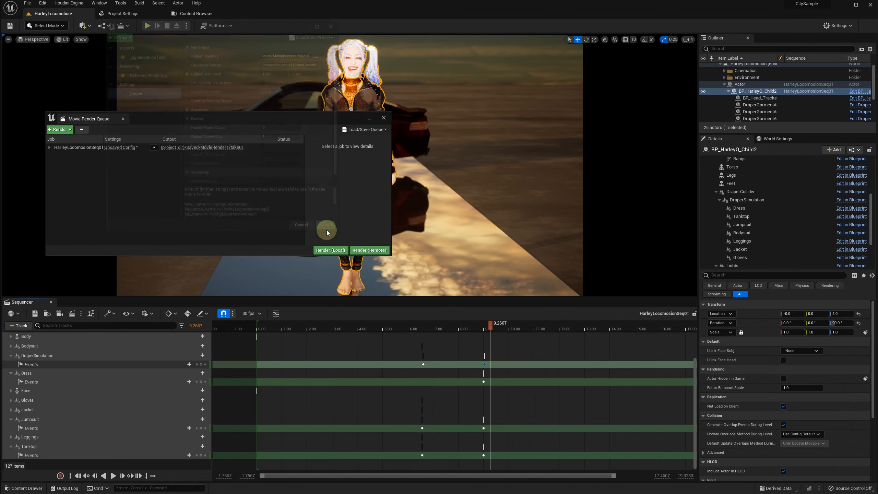
left_click(331, 250)
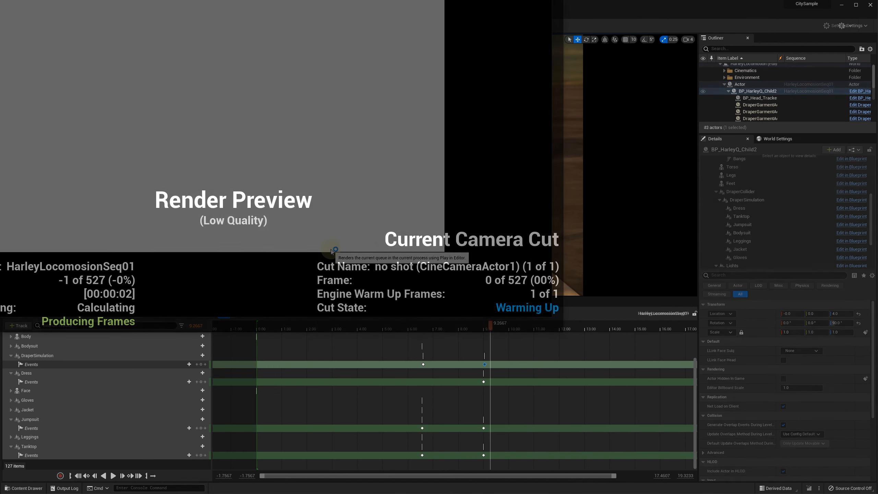
left_click_drag(346, 0, 494, 47)
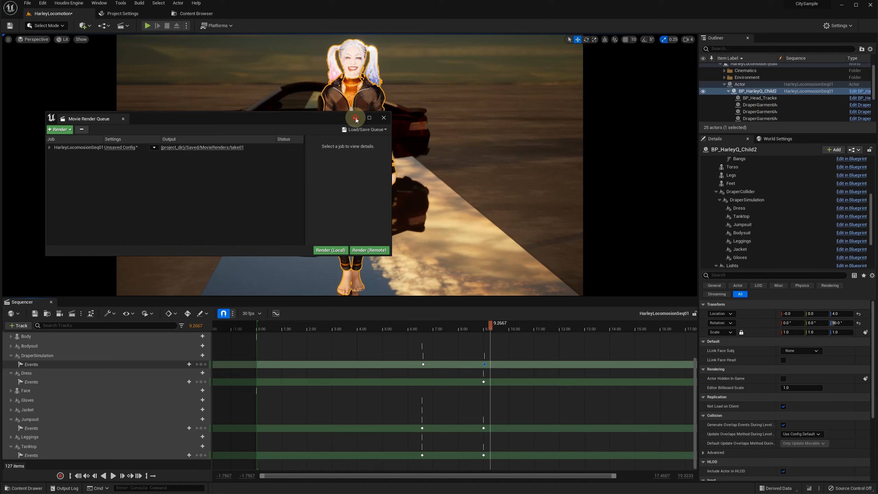
Move the playhead one frame past the second DraperSimulation event to 9.0667 and add a Dress event key there
left_click(509, 381)
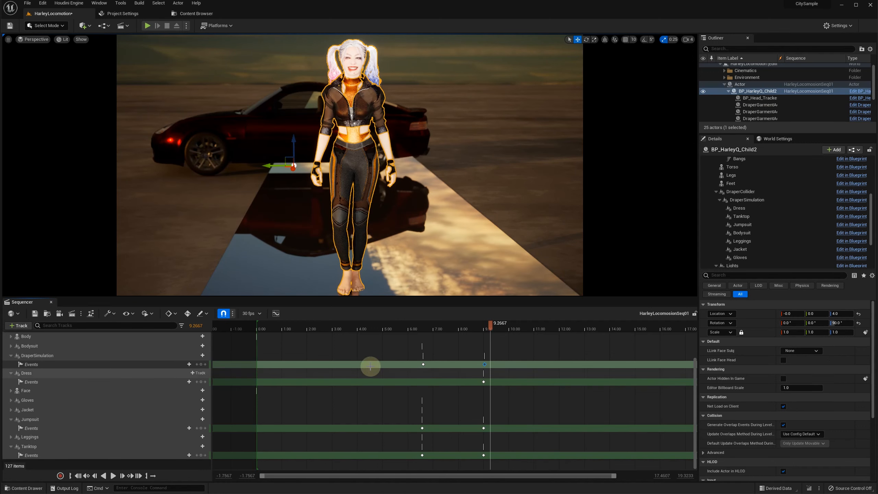
left_click(196, 364)
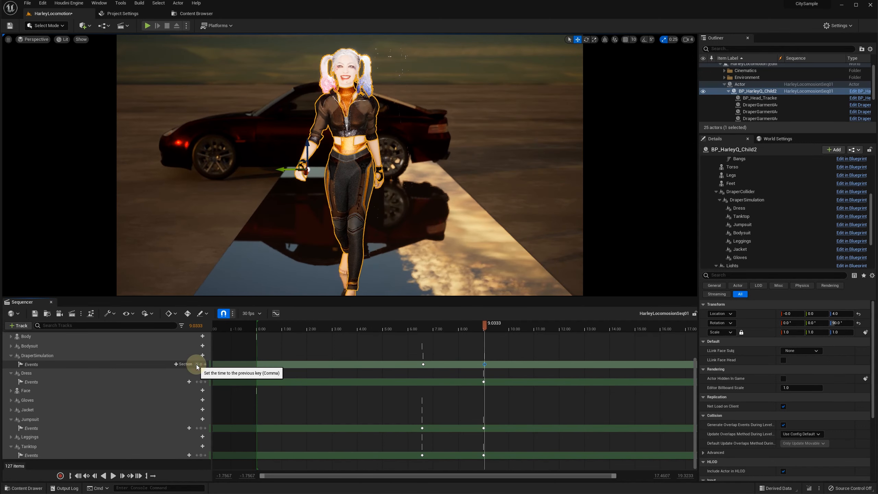
left_click(122, 476)
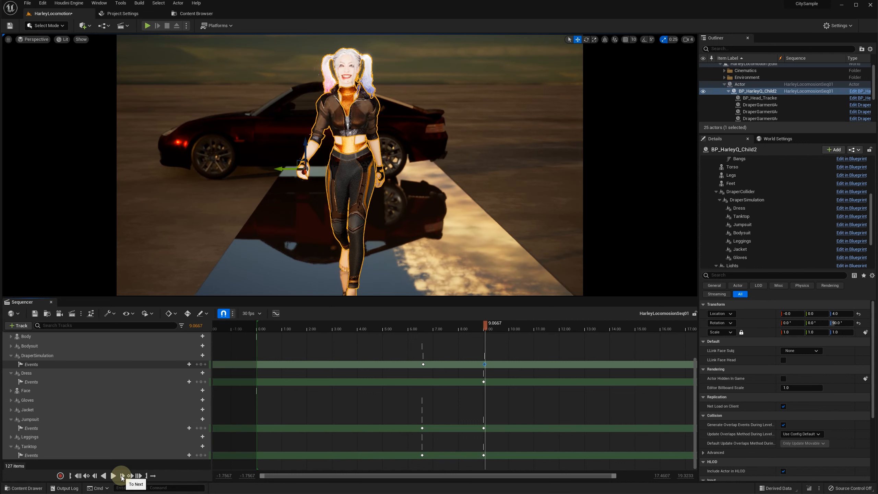
left_click(202, 382)
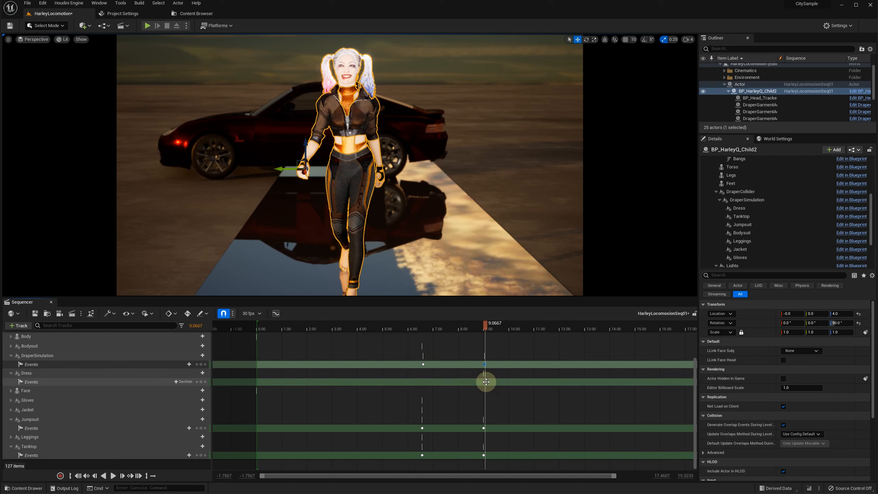
Quick-bind the Dress event key at 9.0667 to the Draper Garment's Resnap function
right_click(487, 382)
mouse_move(518, 390)
left_click(617, 410)
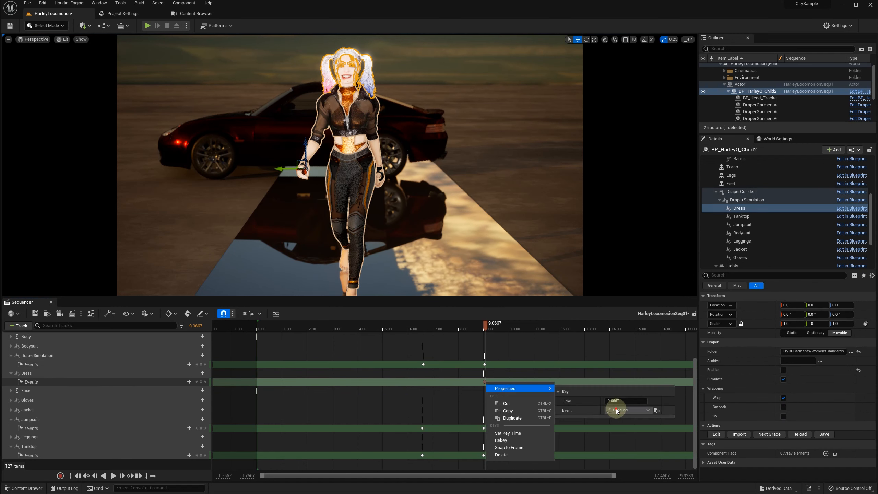
mouse_move(632, 428)
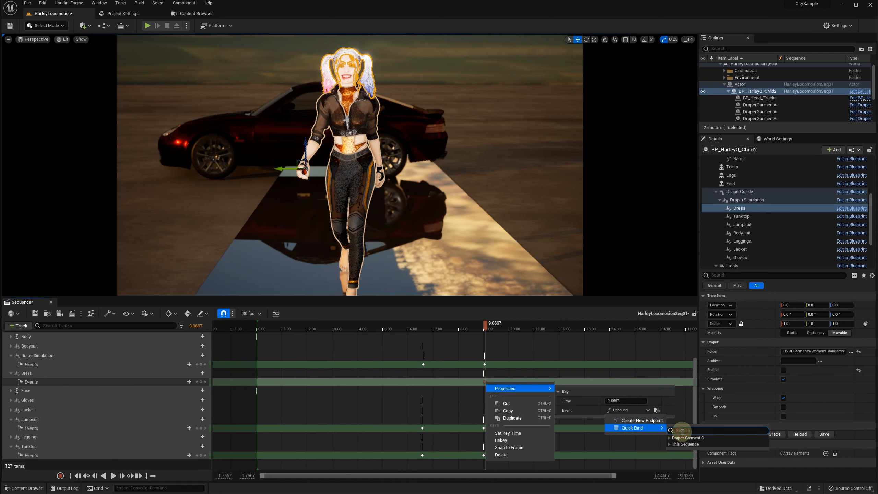
type("snap")
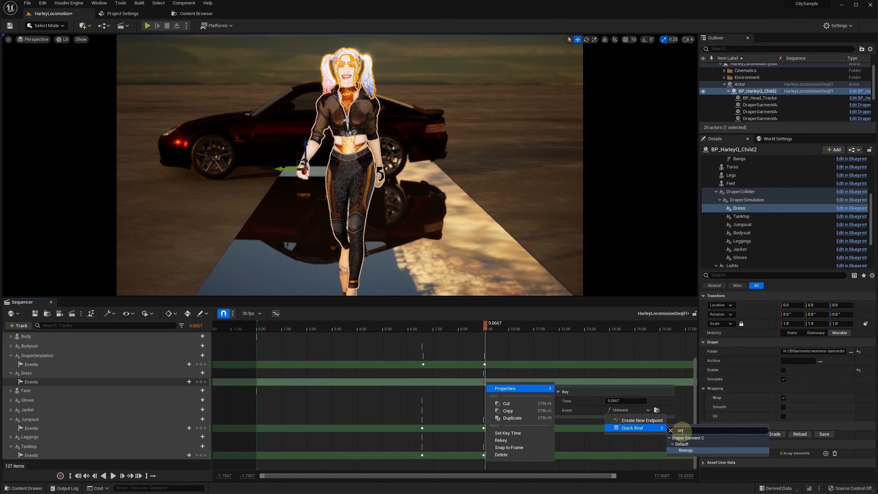
left_click(695, 451)
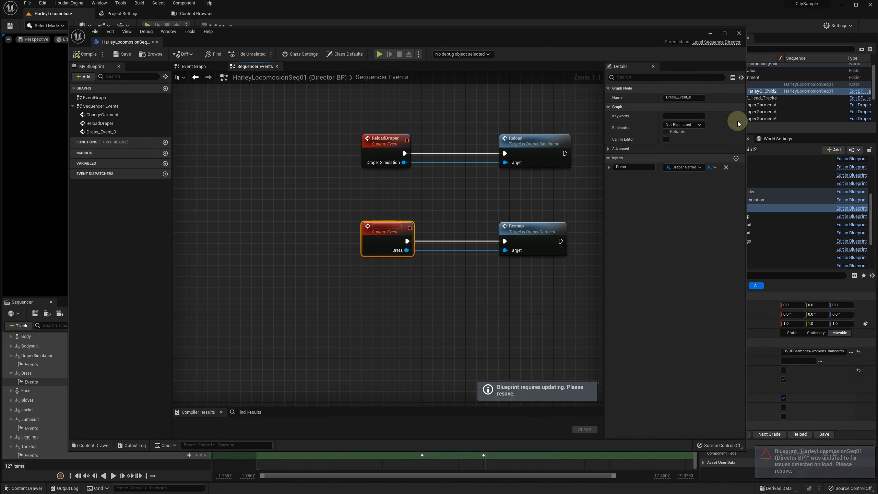
Rename the Dress custom event in the sequence's Director Blueprint as ReSnapGarment and save the blueprint
left_click(691, 97)
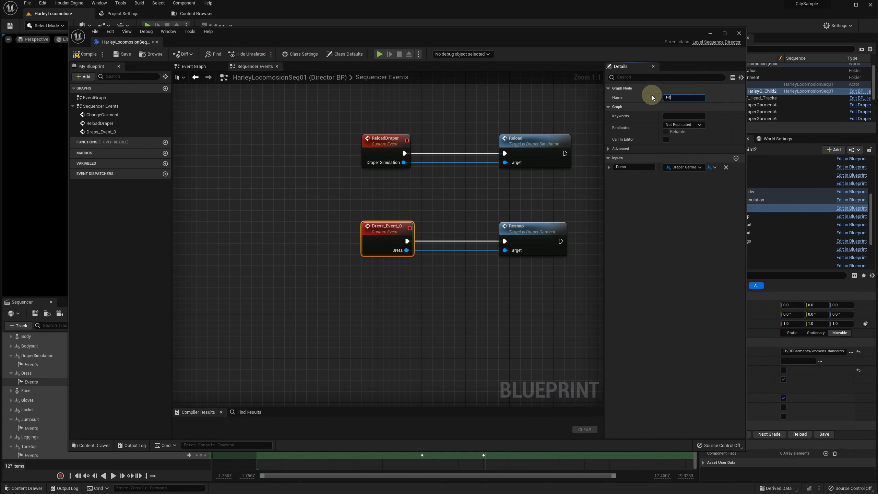
type("ReSnapGarment")
left_click(121, 54)
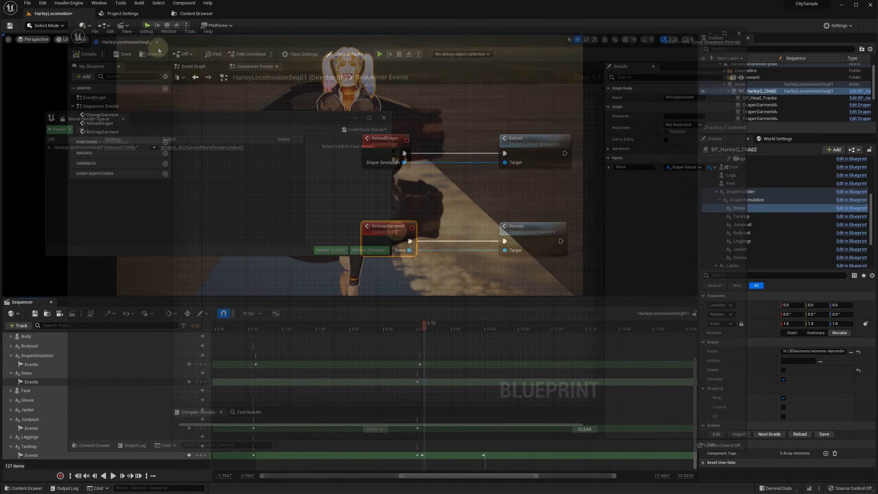
Render the HarleyLocomosionSeq01 job locally again and move the render preview window into view
left_click(337, 250)
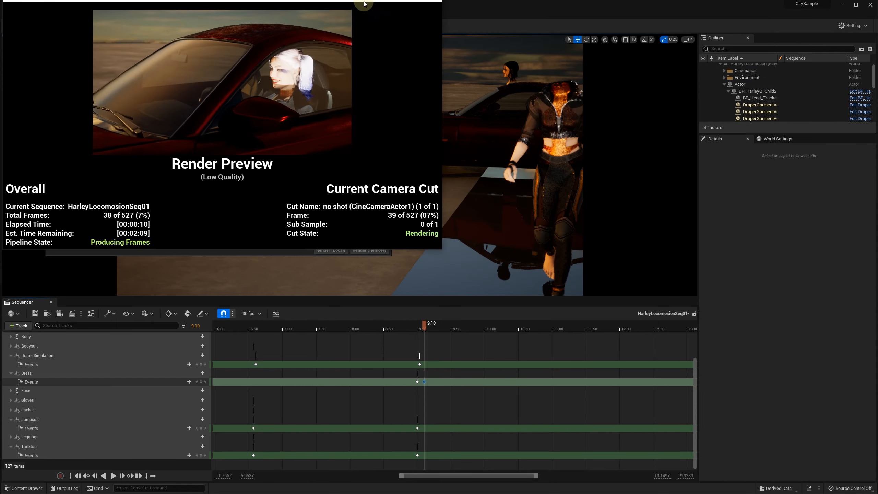
left_click_drag(364, 2, 470, 104)
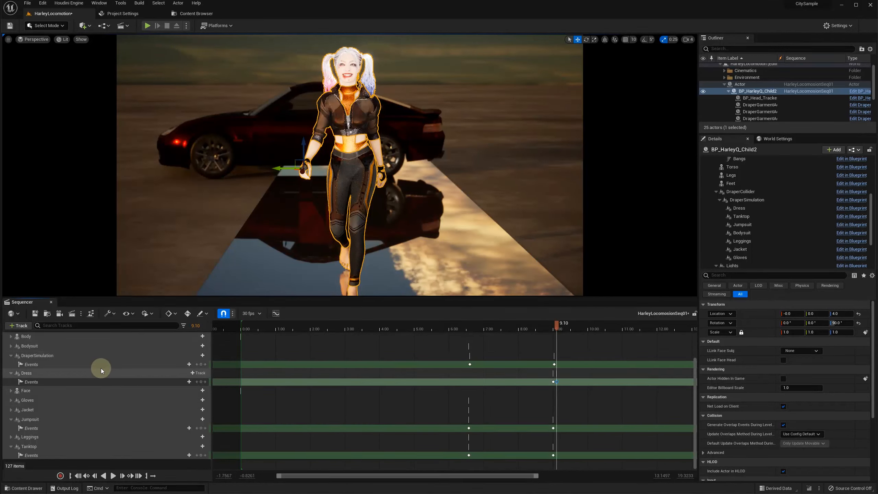
Add a Time Dilation track to the sequence and key it at 9.1333
left_click(18, 325)
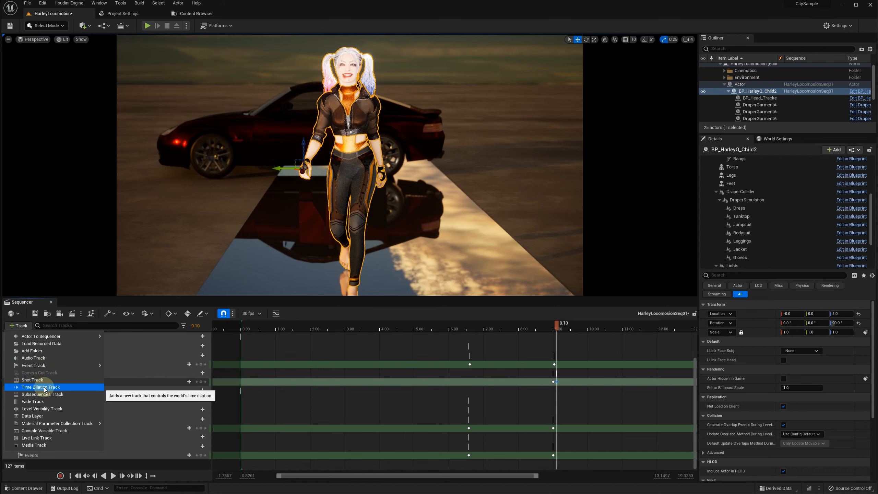
left_click(43, 386)
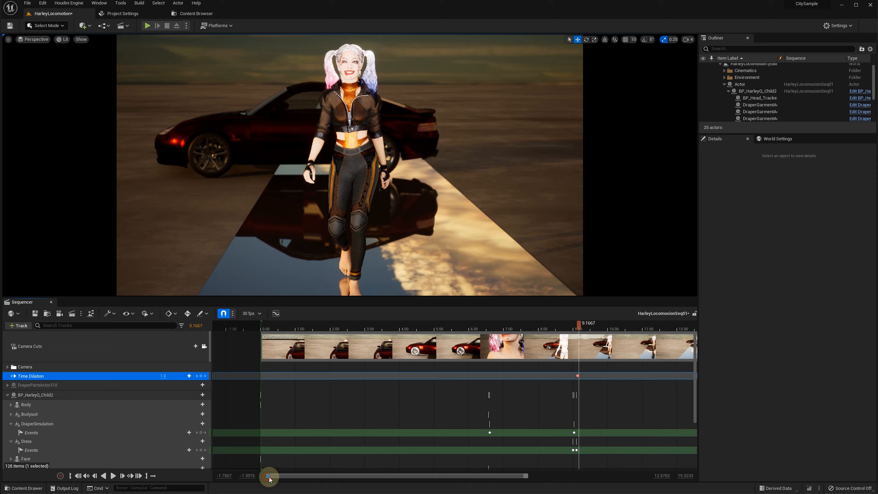
left_click_drag(268, 476, 435, 481)
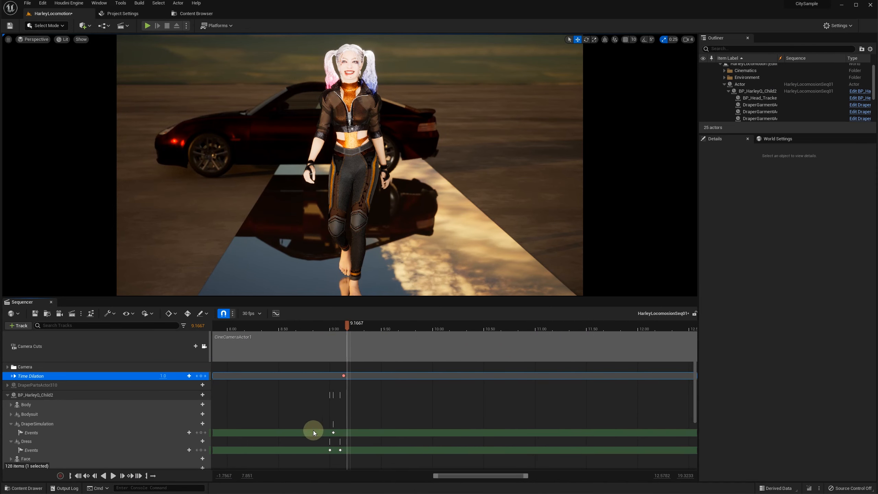
Add Time Dilation keys at the Dress garment change at 9.00 and one frame before it at 8.9667
left_click(196, 450)
left_click(196, 450)
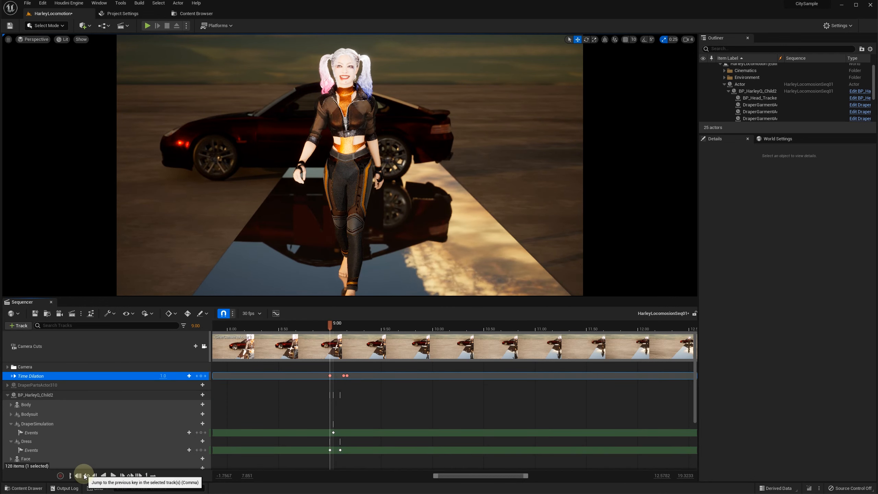
left_click(96, 477)
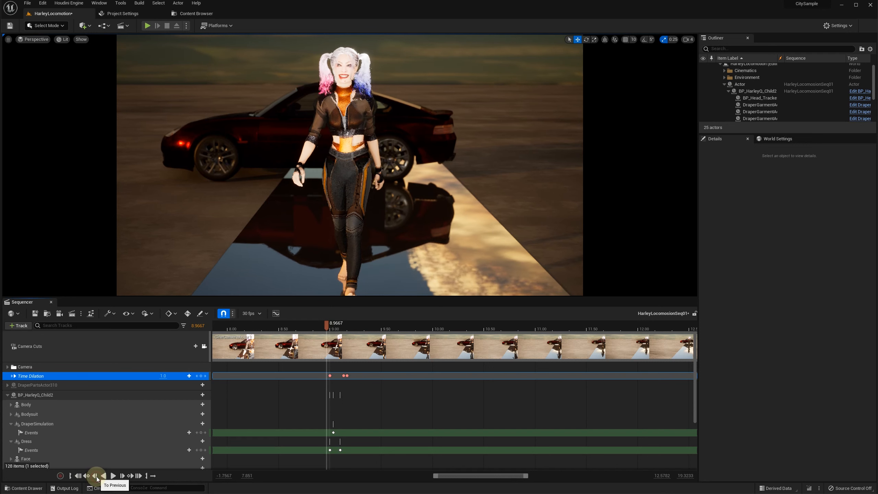
left_click(201, 376)
Set the Time Dilation keys at 9.00 and 9.1333 to 0.03
left_click(206, 375)
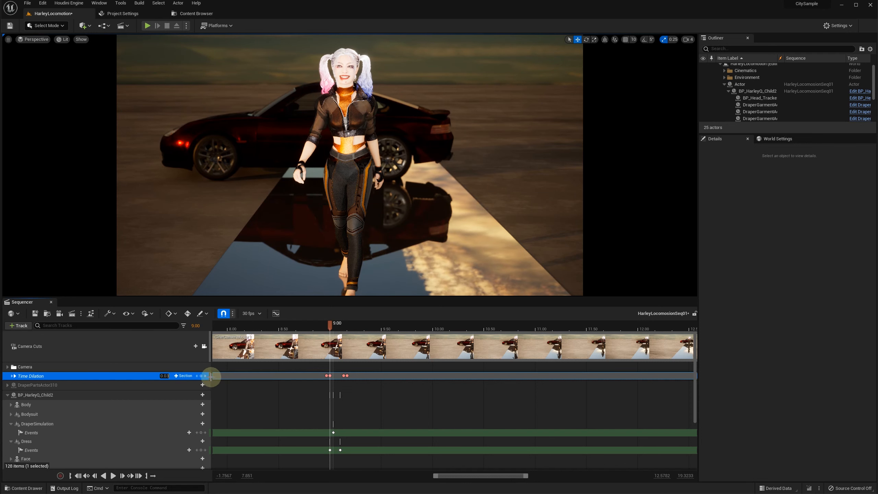
left_click(206, 376)
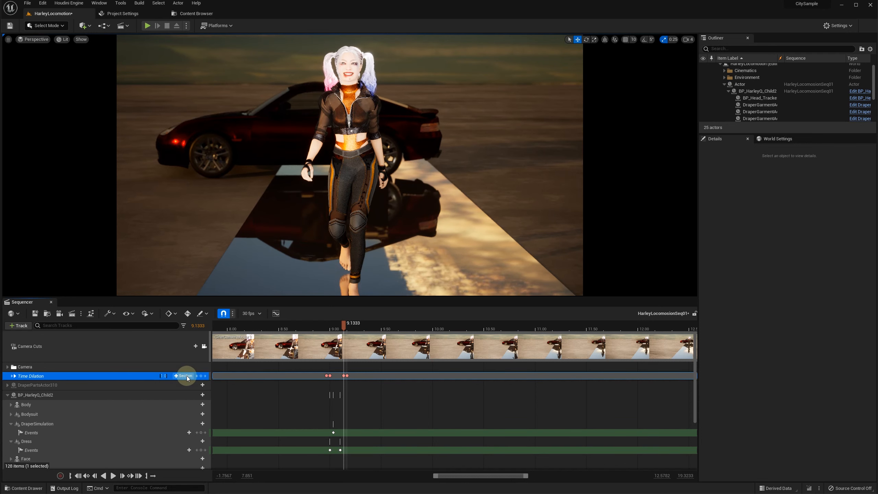
type("0.03")
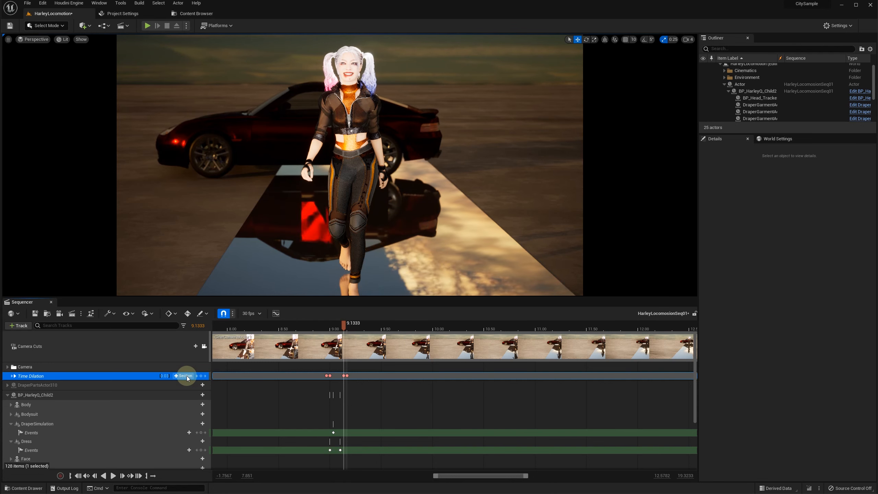
Add Time Dilation keys at 6.6333 and 6.6667, just after the first DraperSimulation event
left_click(196, 433)
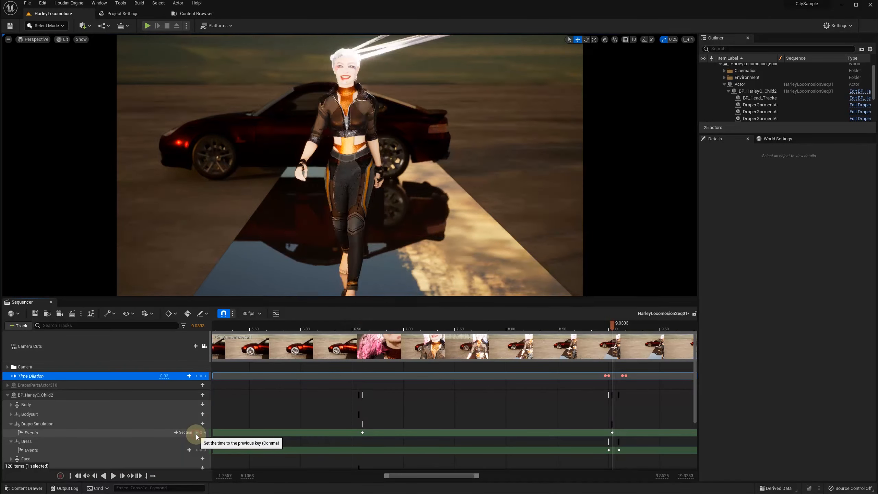
left_click(123, 476)
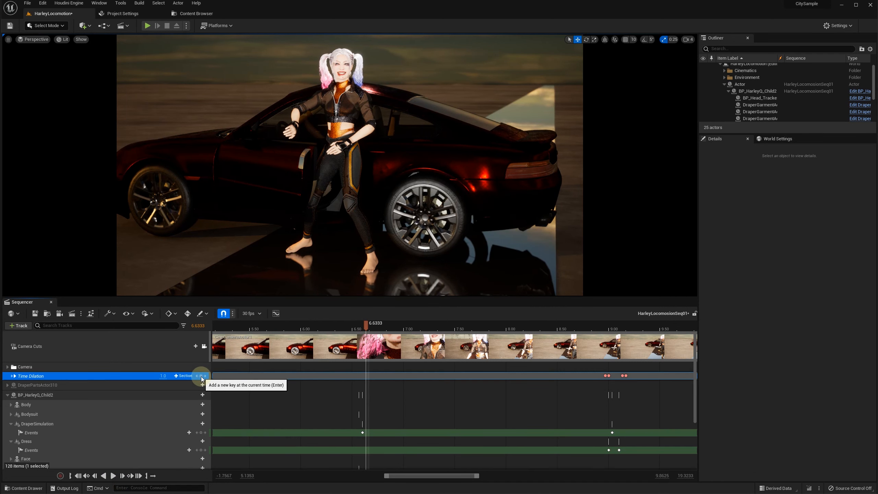
left_click(202, 377)
left_click(123, 476)
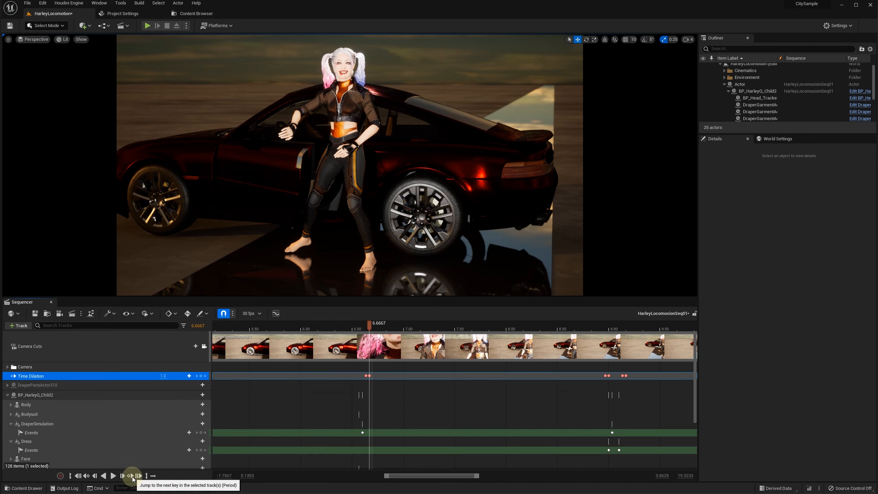
Add Time Dilation keys at the Gloves event at 6.5667 and one frame before it at 6.5333
left_click(196, 433)
scroll(127, 449, "down", 2)
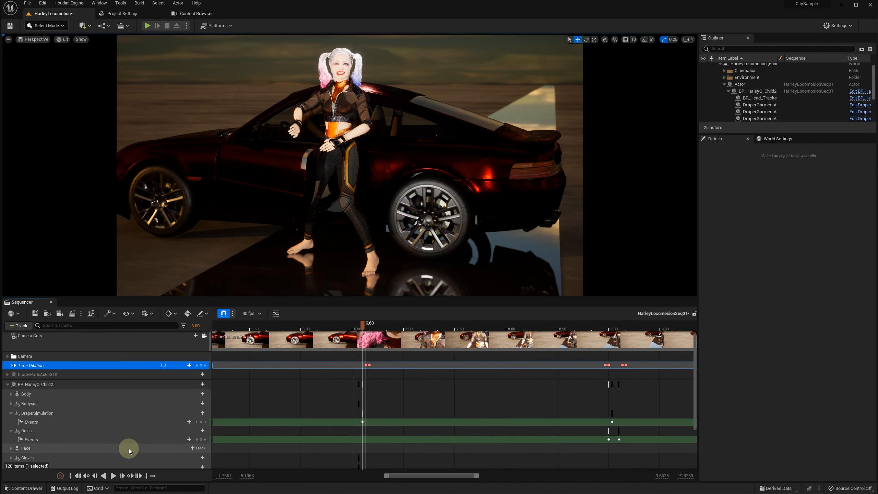
left_click(10, 436)
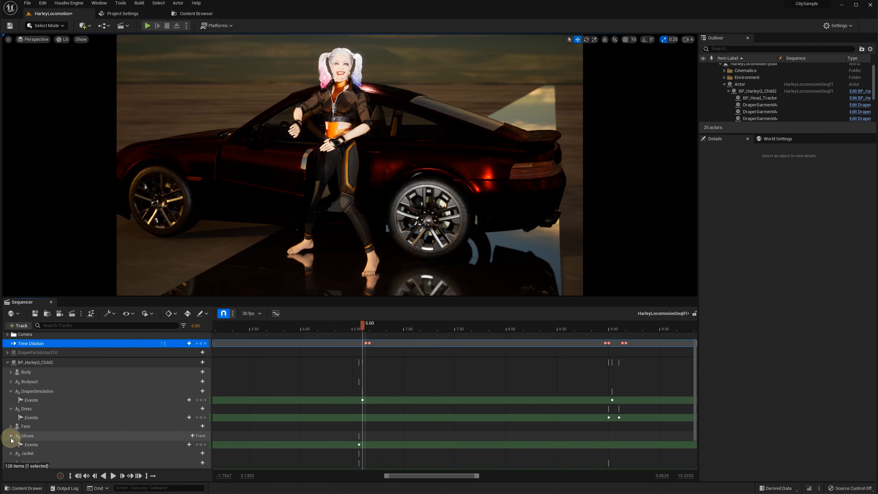
left_click(196, 445)
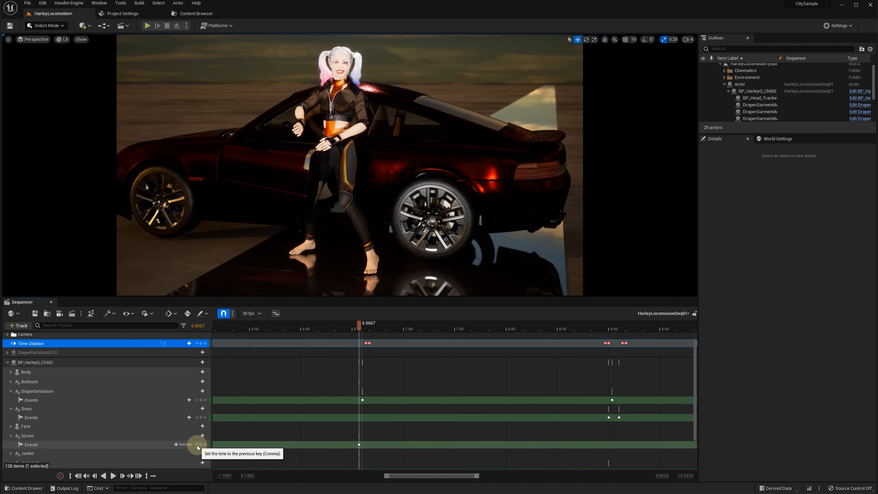
left_click(201, 344)
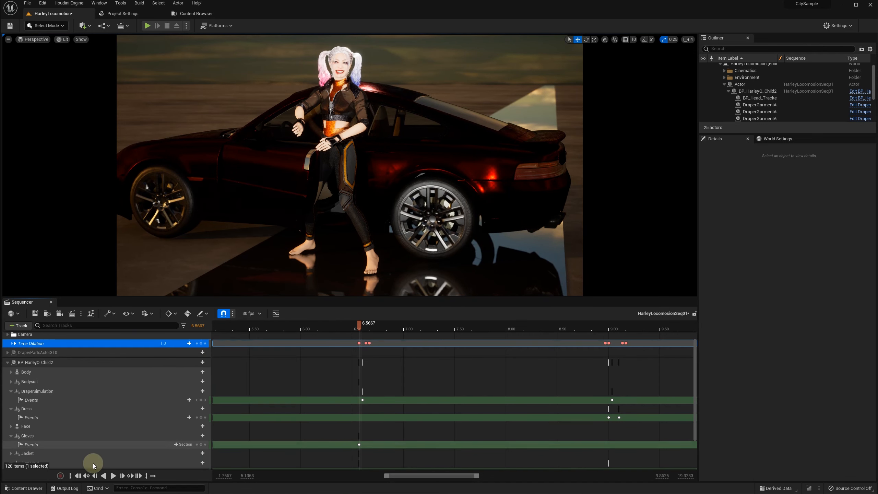
left_click(94, 476)
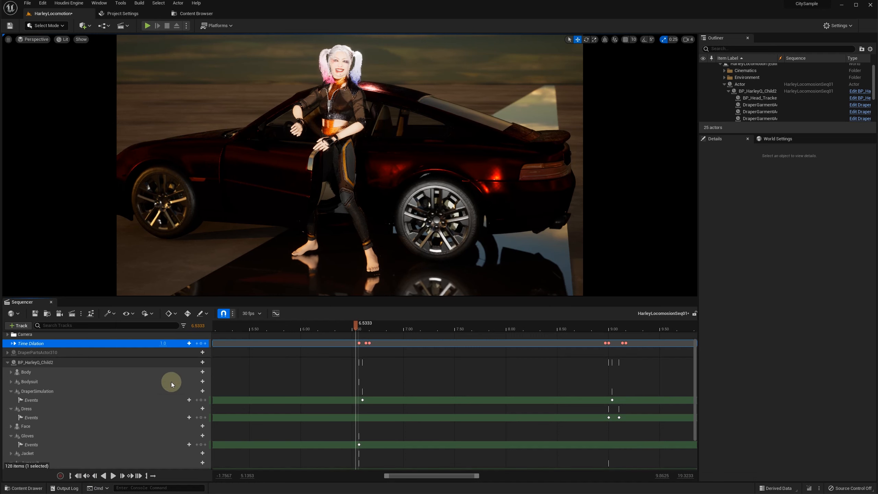
Set the Time Dilation keys at 6.5667 and 6.6333 to 0.05 and save the sequence
left_click(205, 344)
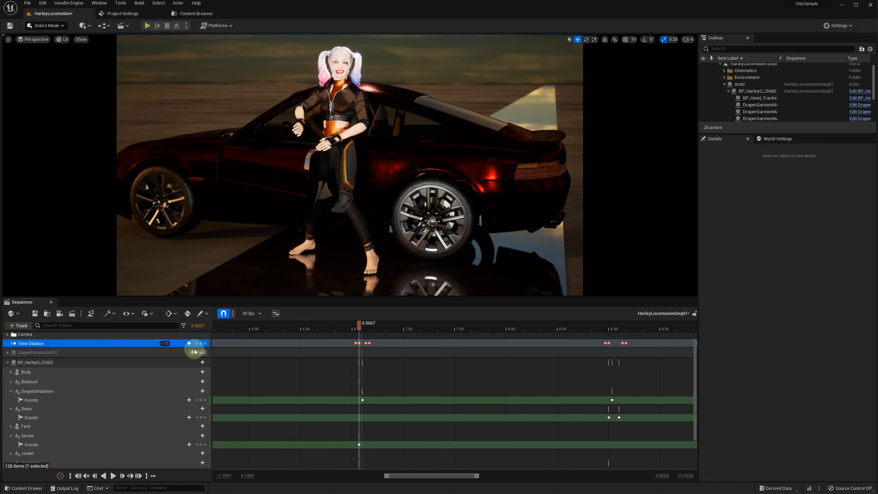
left_click(206, 343)
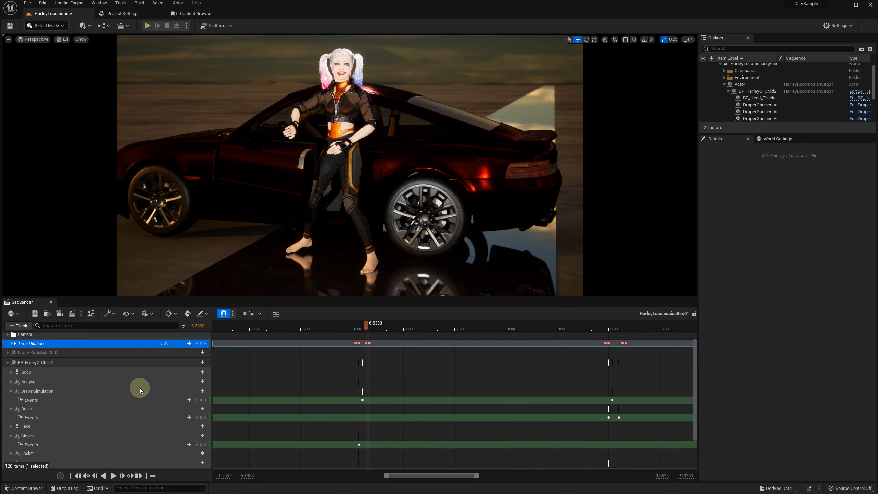
Play HarleyLocomosionSeq01 from its start in a running level session to check the outfit changes, and stop the session
left_click(78, 478)
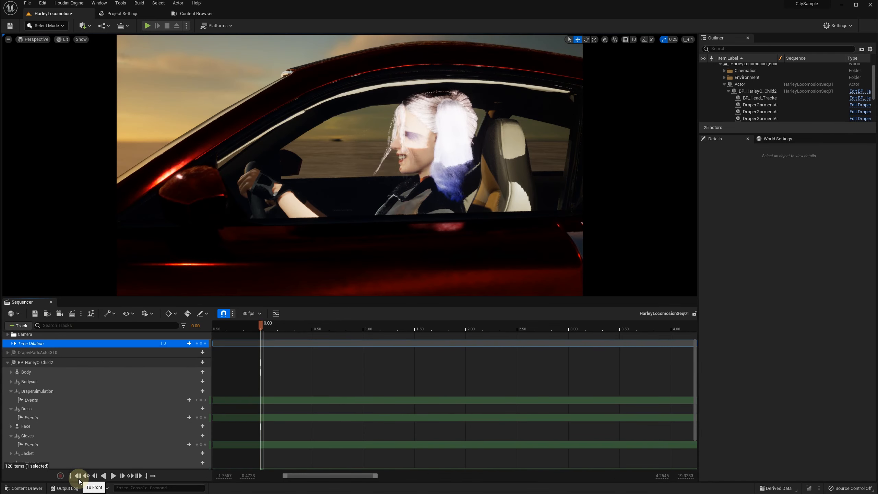
left_click(155, 363)
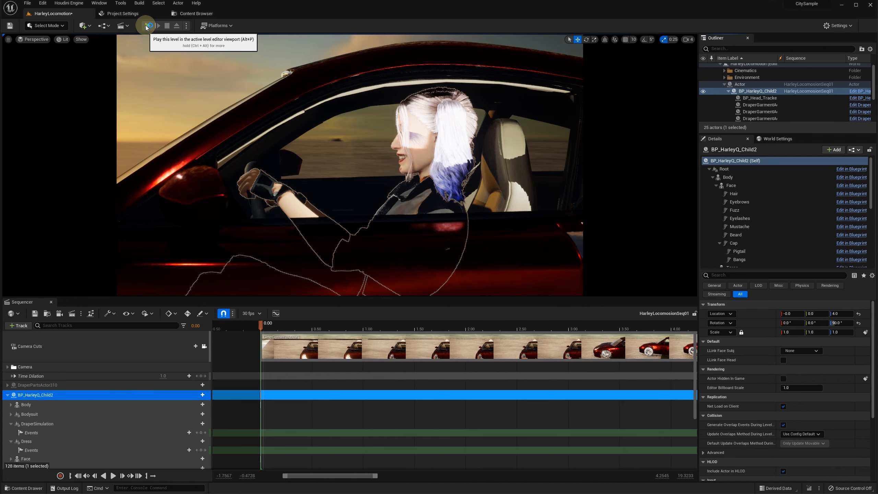
left_click(147, 26)
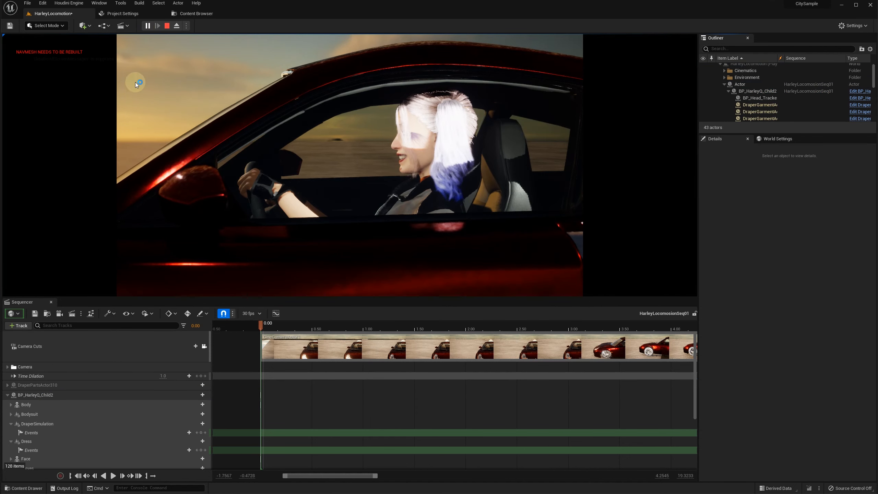
left_click(113, 476)
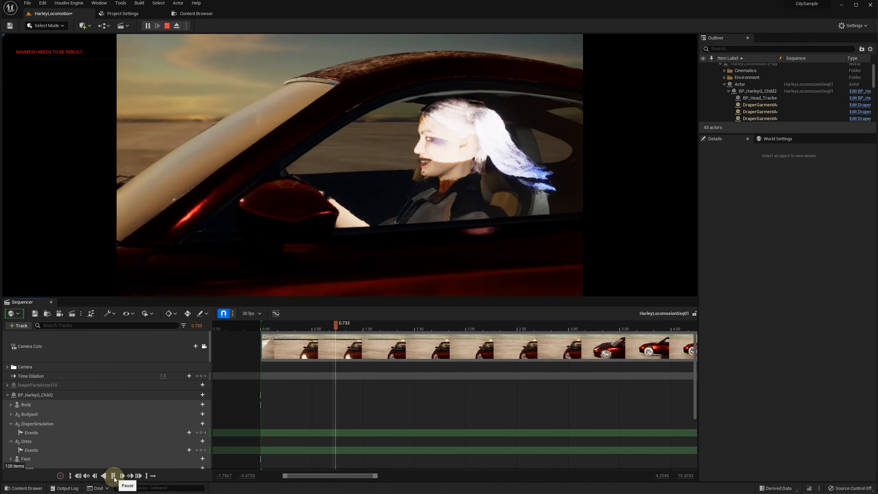
left_click_drag(376, 480, 614, 477)
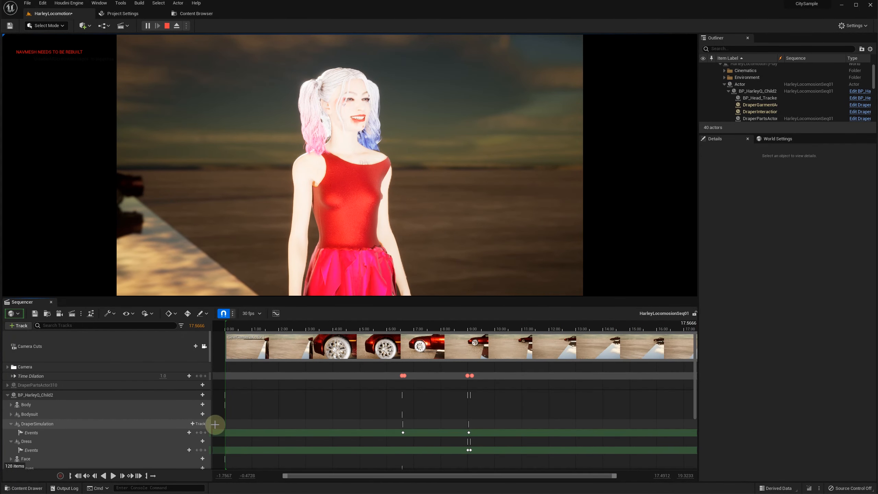
left_click(165, 28)
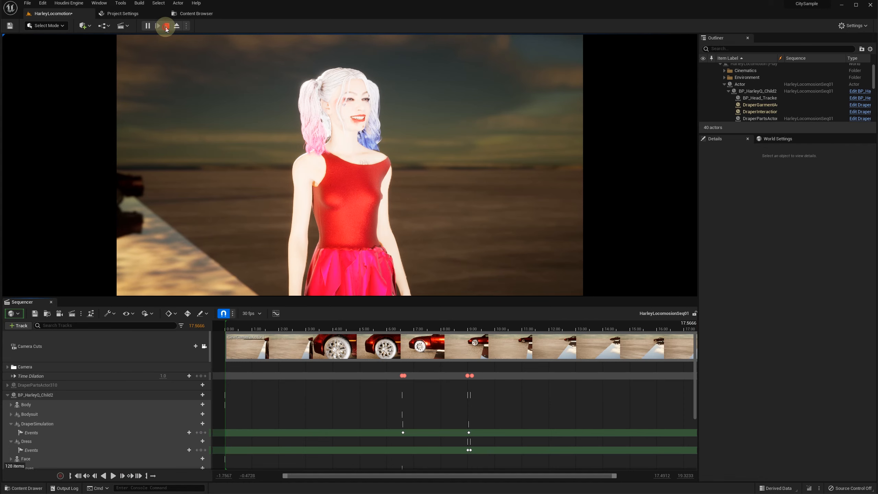
Set the HarleyLocomosionSeq01 render job's output directory to {project_dir}/Saved/MovieRenders/take03, render it locally and enlarge the render preview
left_click(72, 315)
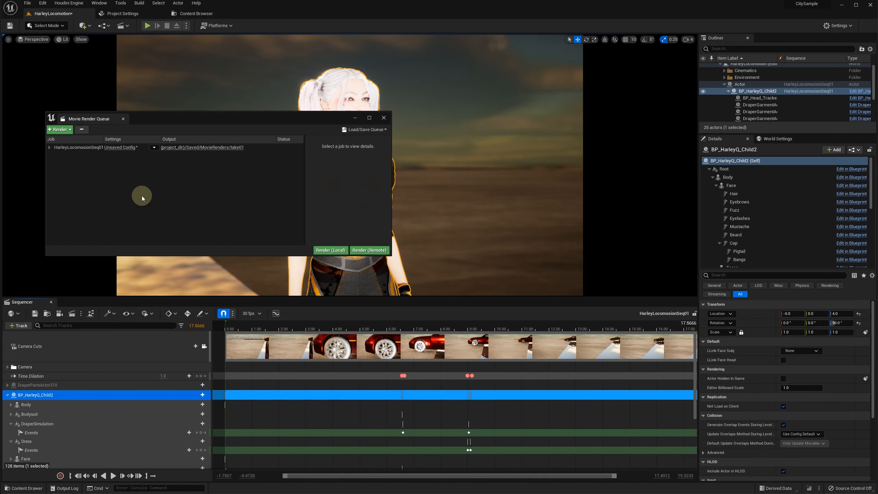
left_click(139, 152)
left_click(132, 92)
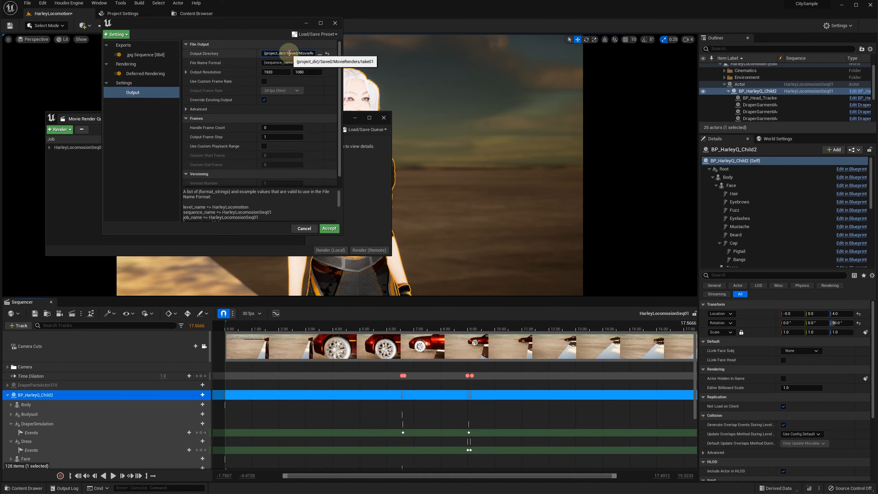
key("Return")
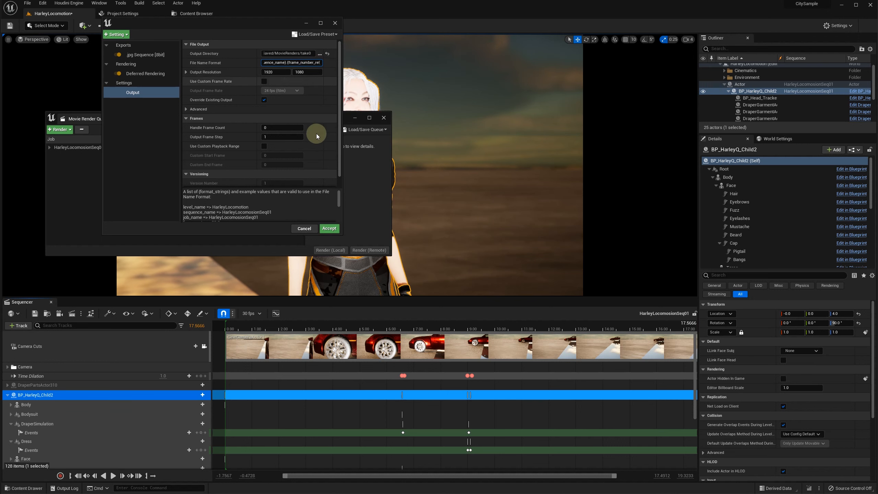
left_click(329, 228)
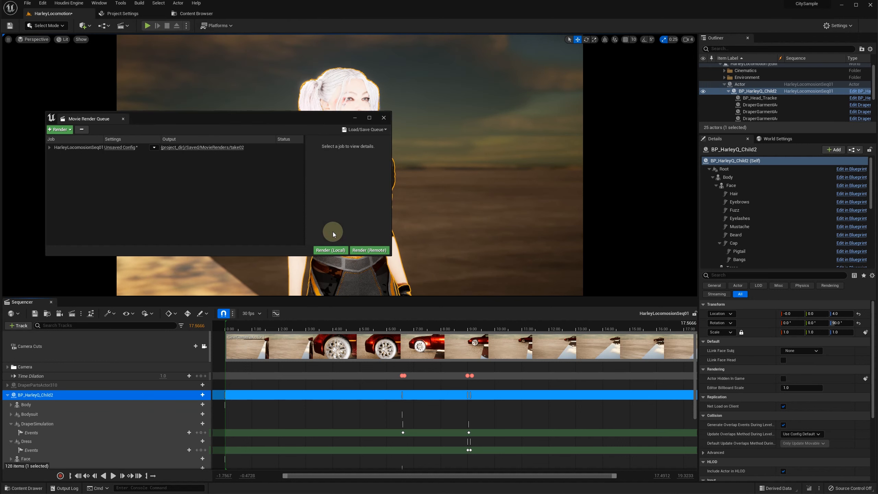
left_click(337, 252)
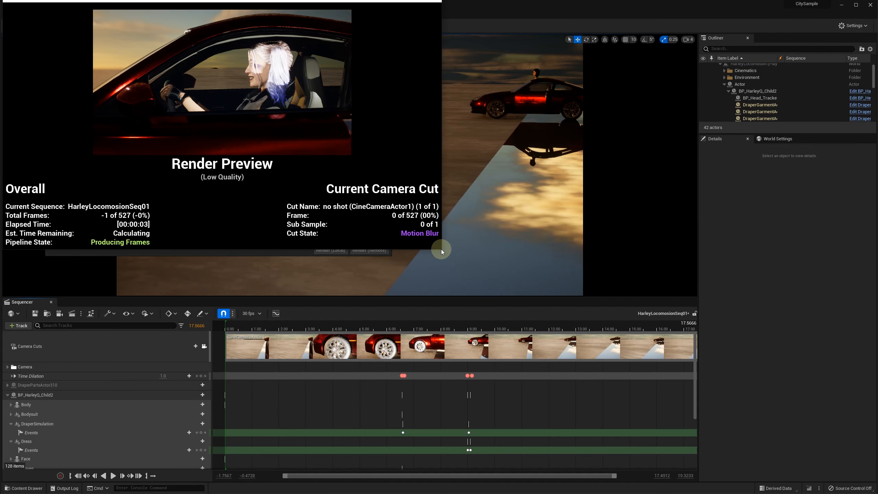
left_click_drag(450, 258, 762, 419)
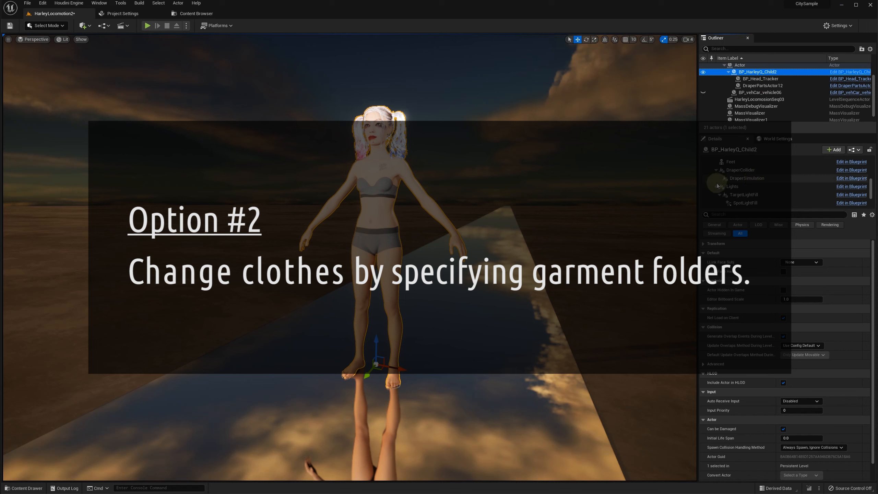
Add a Draper Garment component under DraperSimulation of BP_HarleyQ_Child2 in the HarleyLocomotion2 level and duplicate it twice
scroll(716, 187, "up", 1)
left_click(750, 189)
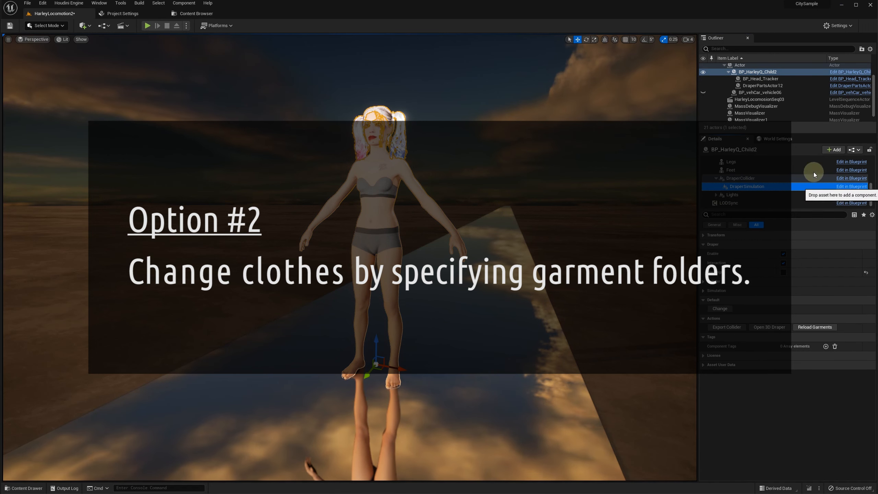
left_click(833, 151)
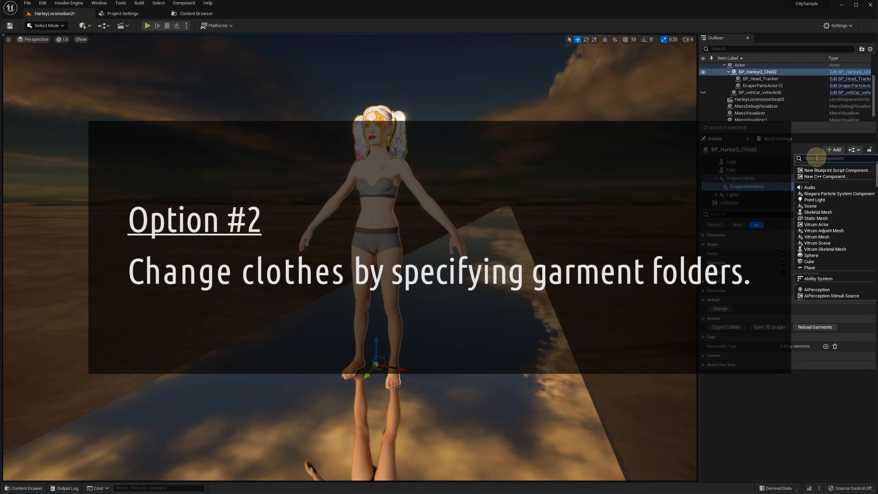
type("gar")
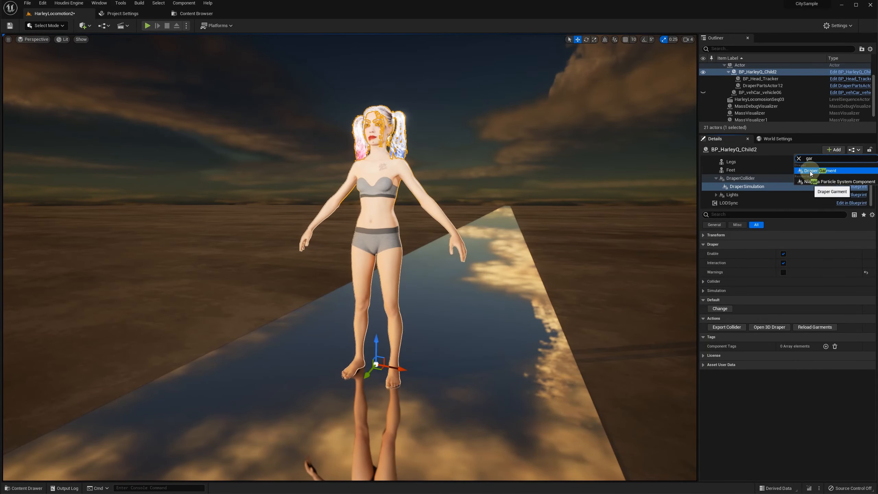
left_click(810, 172)
left_click(729, 197)
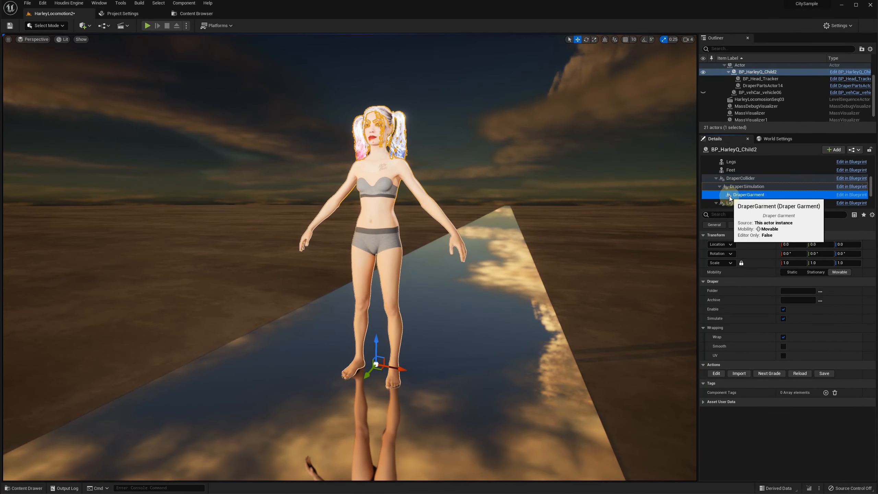
key("ctrl+d")
key("ctrl+d")
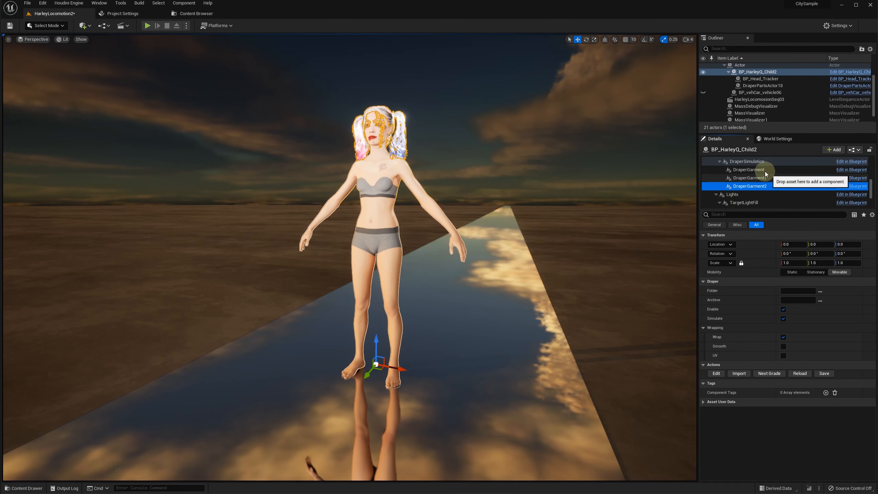
Rename the three Draper Garment components Garment0, Garment1 and Garment2
left_click(755, 170)
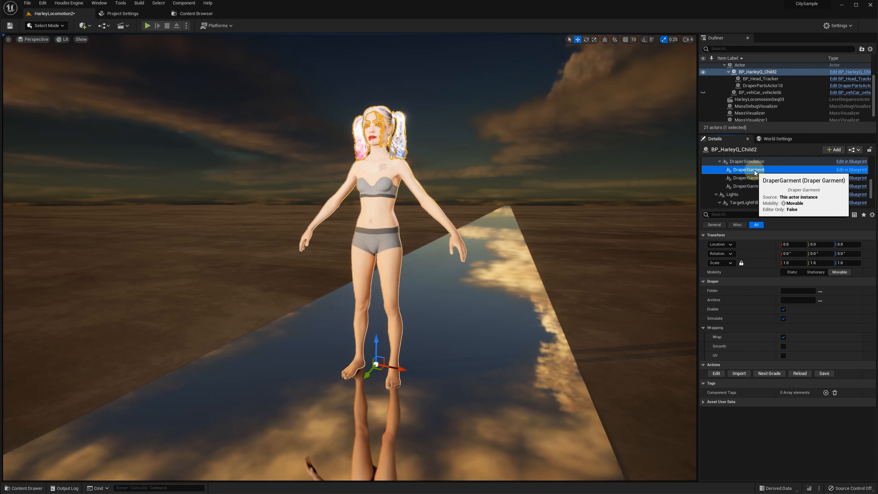
left_click(754, 170)
left_click_drag(749, 170, 729, 171)
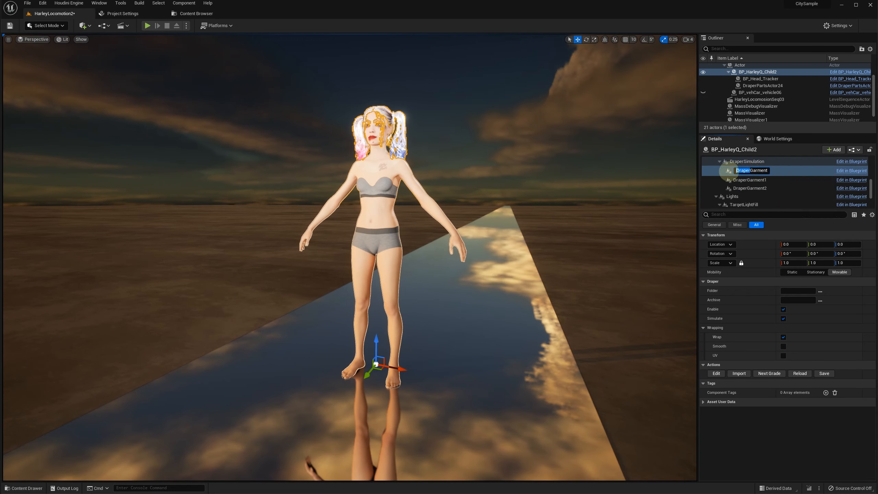
key("BackSpace")
left_click(745, 180)
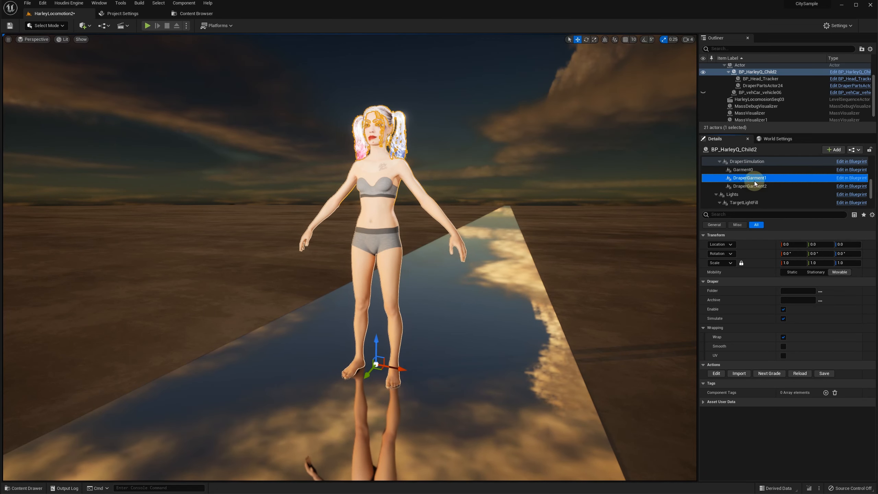
left_click(751, 179)
left_click_drag(747, 178, 716, 175)
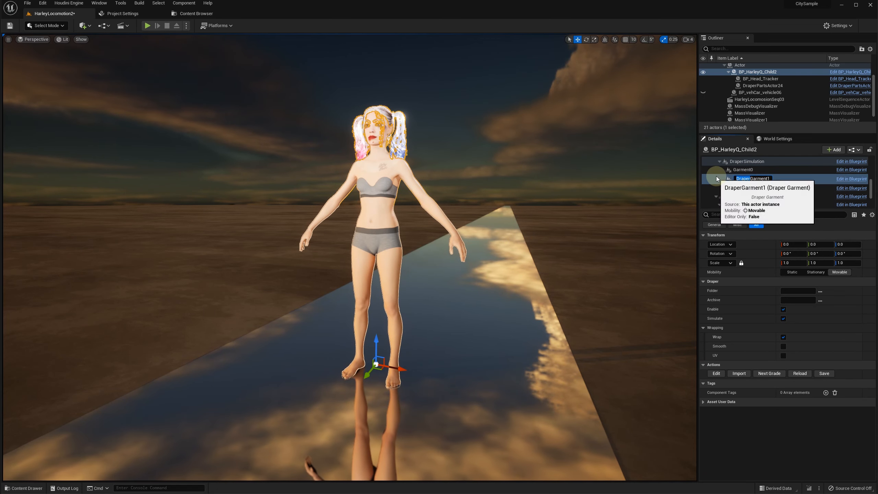
key("BackSpace")
left_click(745, 188)
left_click(744, 186)
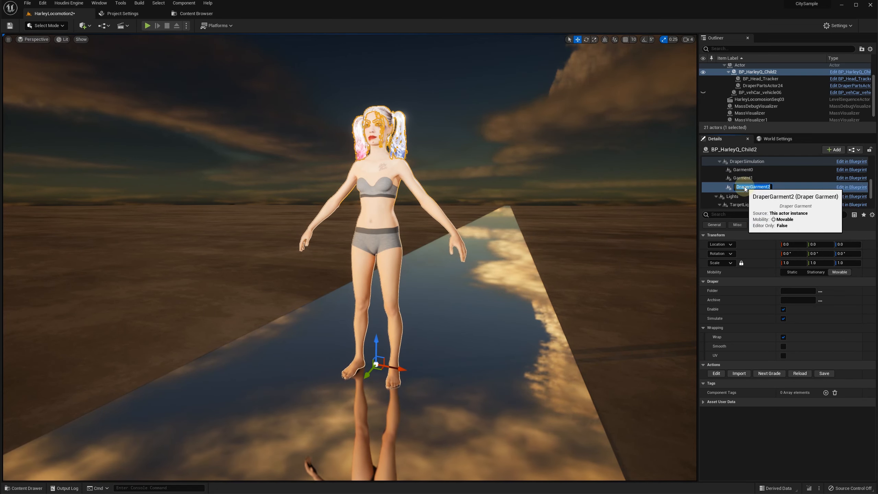
left_click_drag(749, 187, 733, 187)
key("BackSpace")
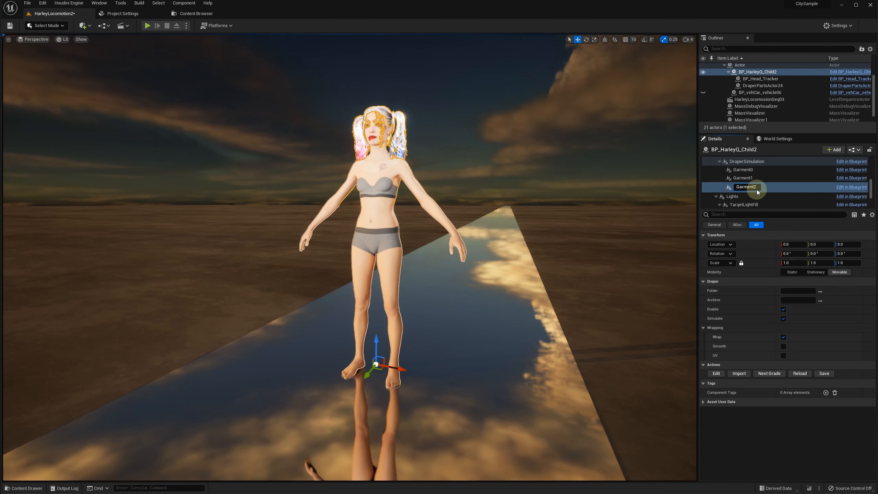
Set Garment0's folder to H:/3DGarments/womens-bralette2
left_click(759, 170)
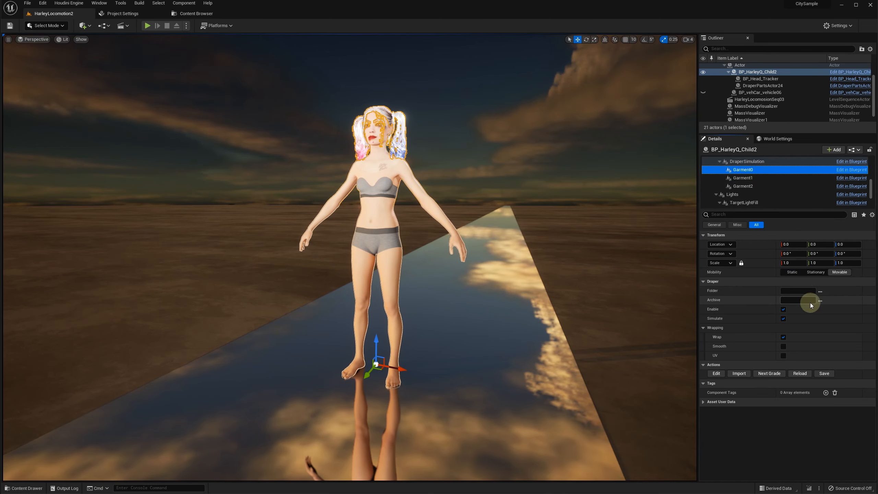
left_click(820, 290)
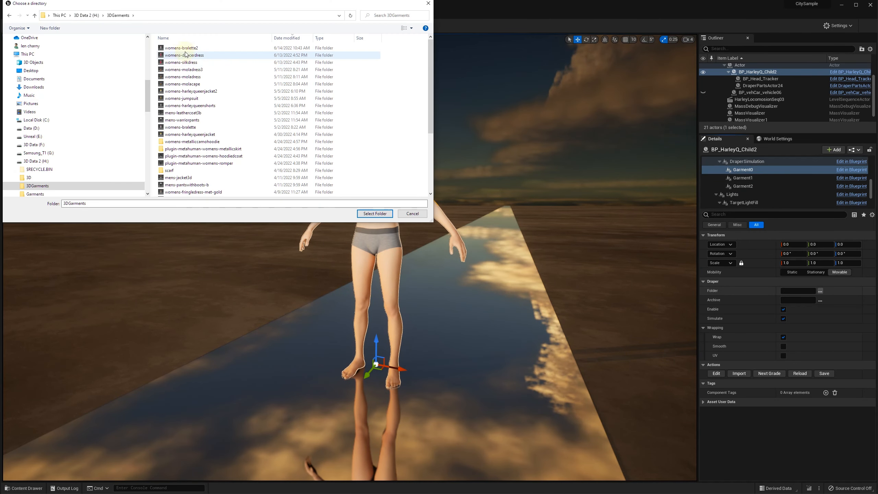
left_click(382, 213)
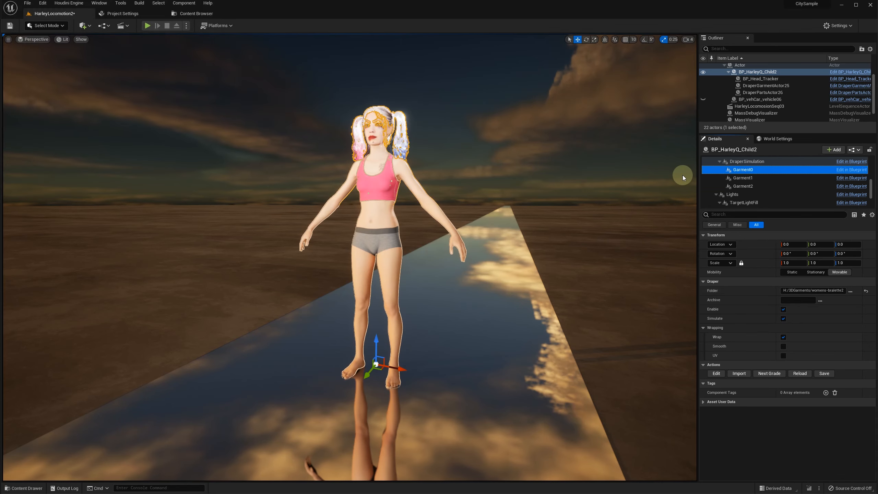
Set Garment1's folder to H:/3DGarments/womens-jumpsuit and look over the garment parts in the Draper editor
left_click(763, 178)
left_click(820, 291)
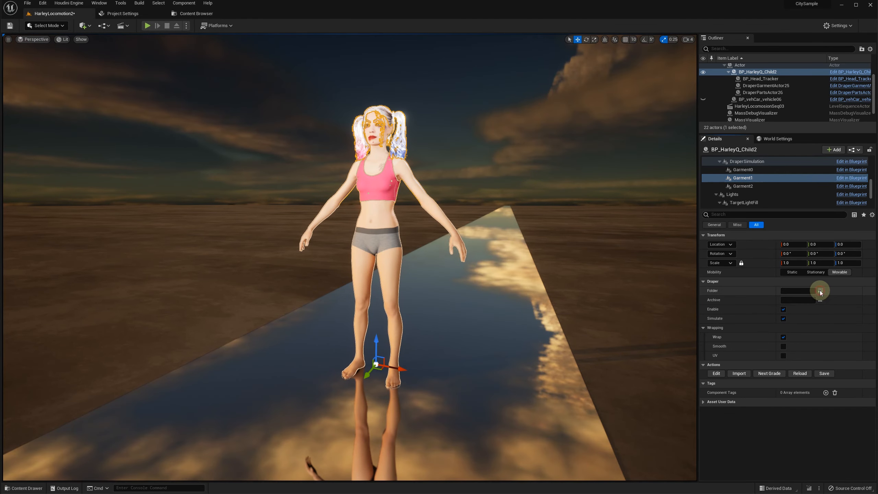
left_click(118, 15)
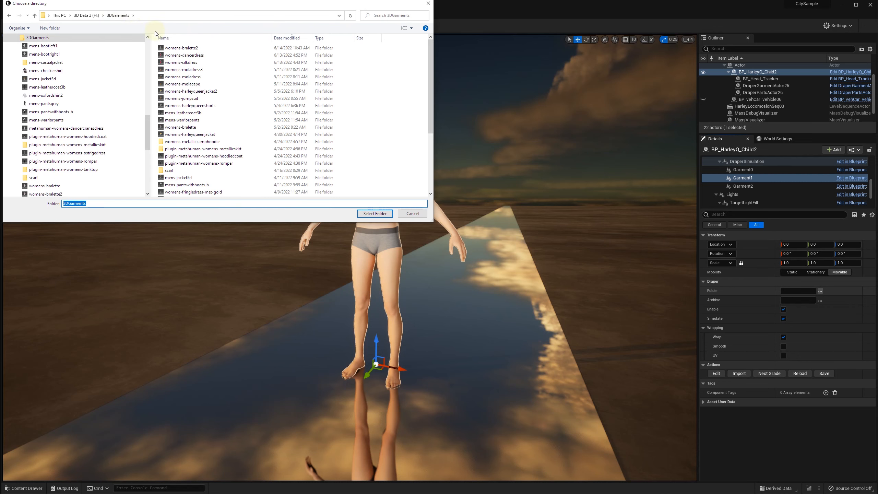
double_click(189, 99)
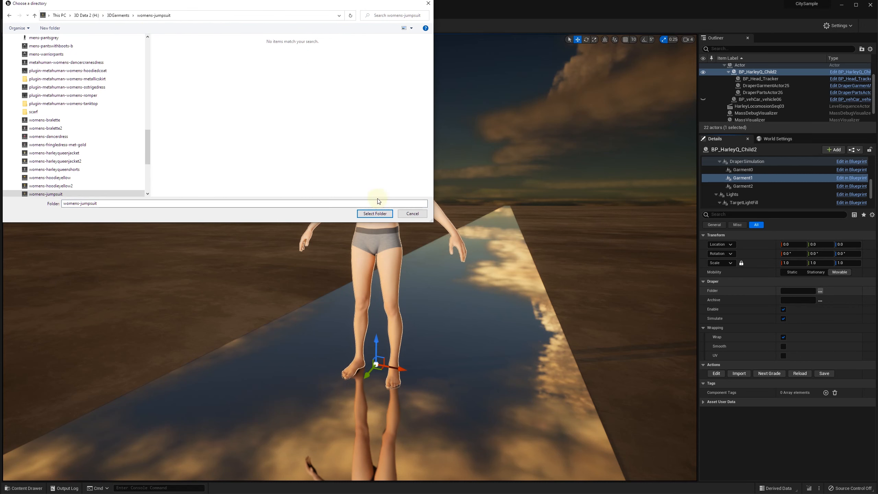
left_click(374, 213)
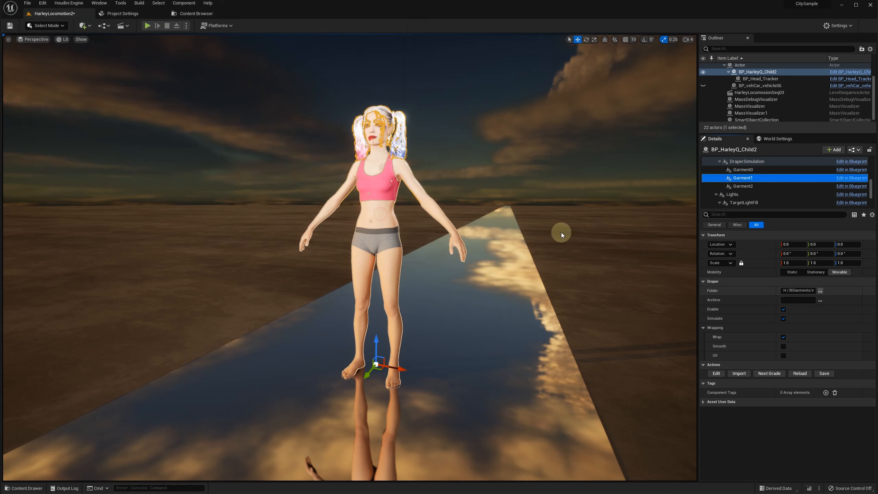
left_click(720, 374)
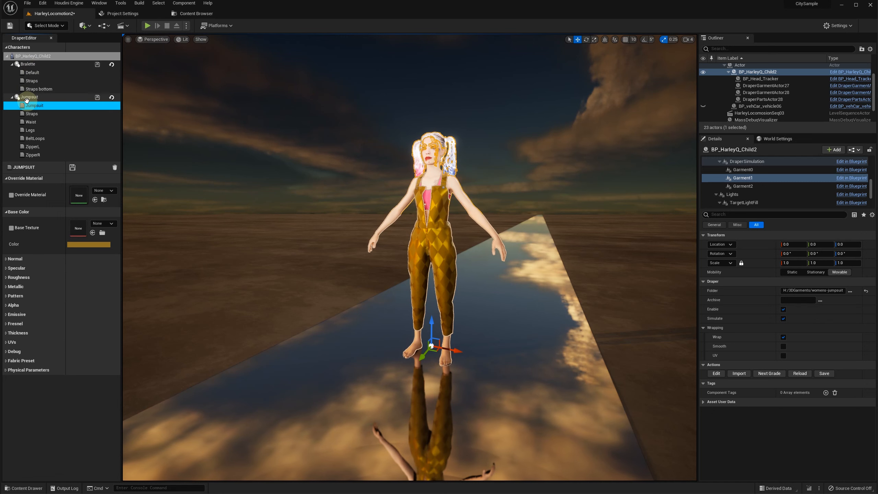
left_click(51, 39)
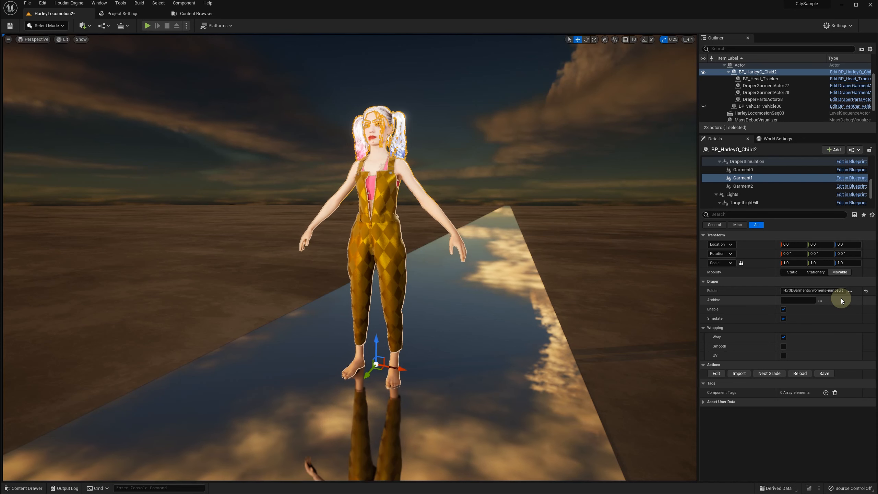
Turn off Simulate for Garment1 and Garment0, and unhide the BP_vehCar_vehicle06 car
left_click(783, 318)
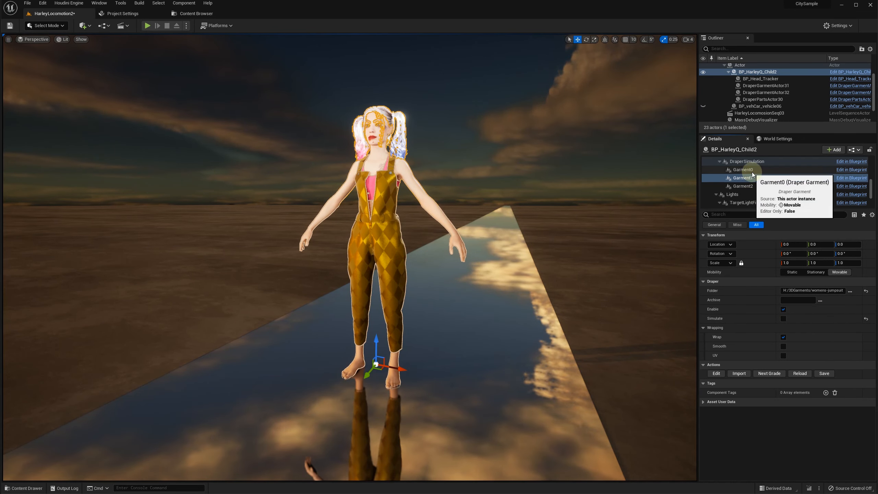
left_click(752, 170)
left_click(783, 318)
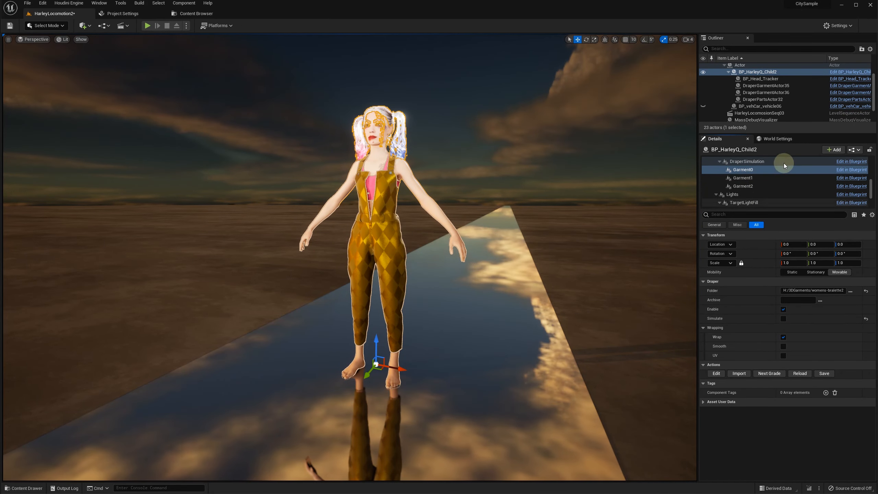
left_click(702, 106)
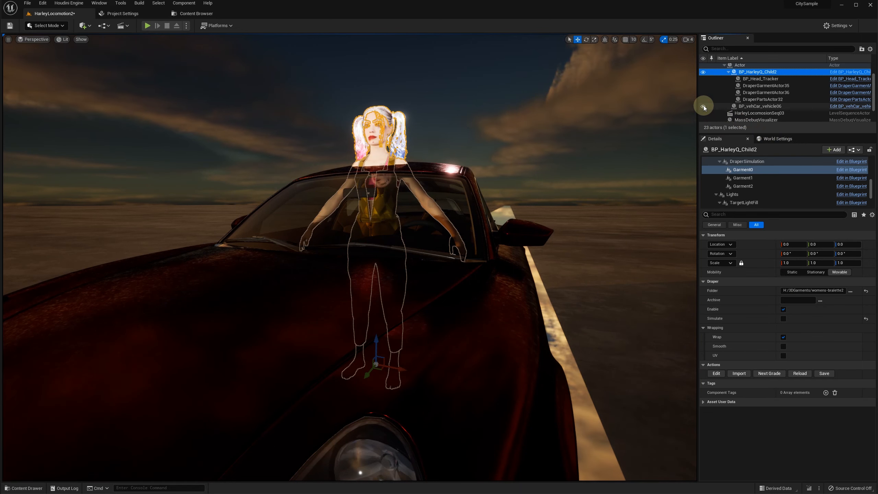
Open the HarleyLocomosionSeq03 level sequence and pilot CineCameraActor1 in the viewport
scroll(775, 106, "down", 1)
left_click(764, 101)
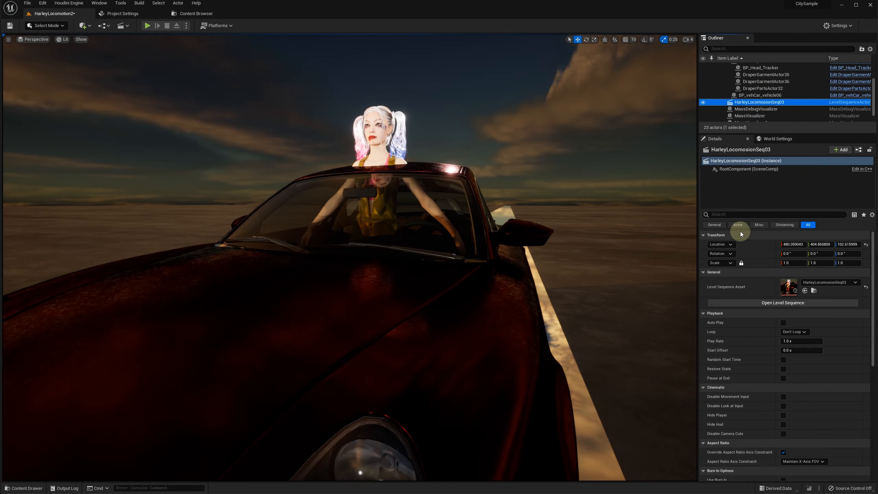
left_click(751, 303)
left_click(39, 42)
left_click(43, 113)
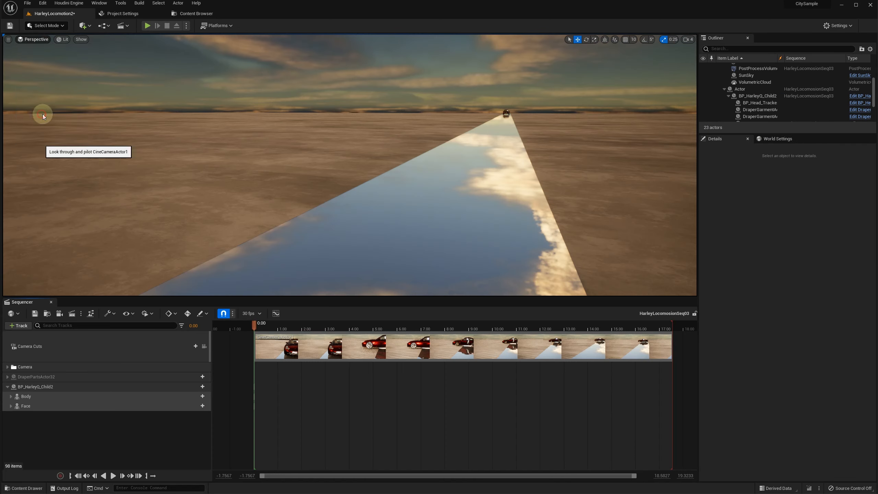
Add the DraperSimulation, Garment0, Garment1 and Garment2 components as tracks under BP_HarleyQ_Child2 in the sequence
left_click(194, 386)
left_click(198, 386)
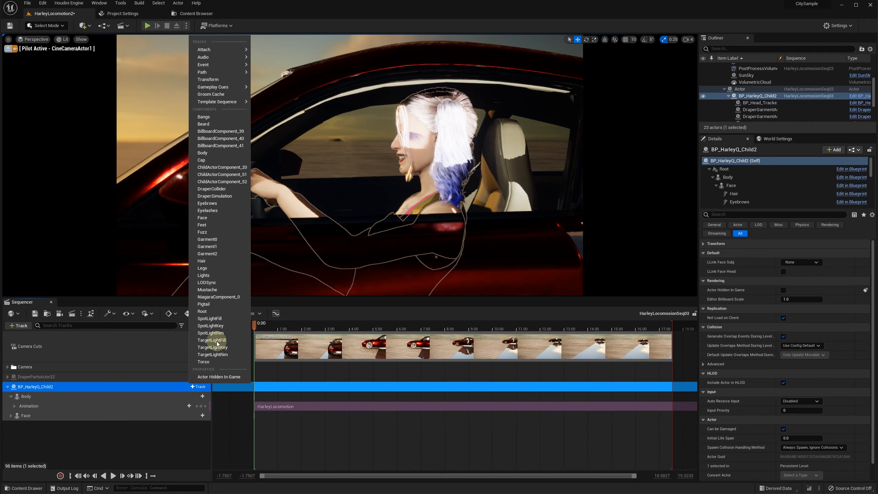
left_click(226, 197)
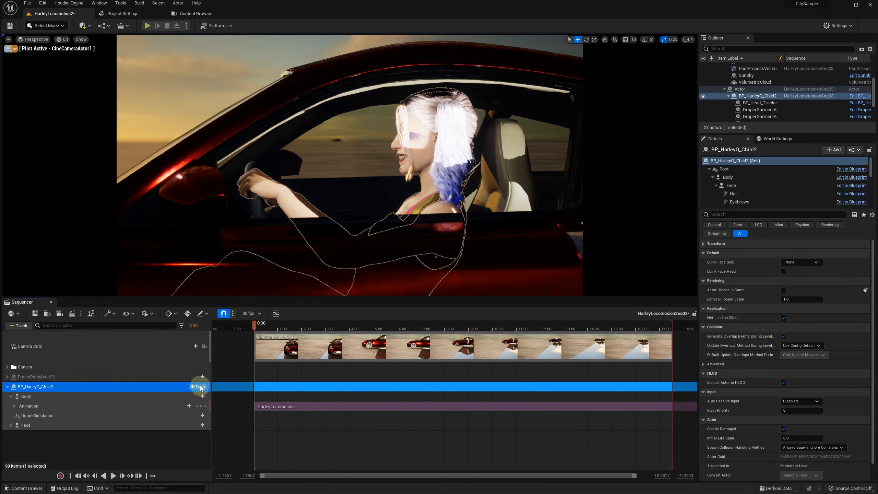
left_click(196, 396)
left_click(212, 242)
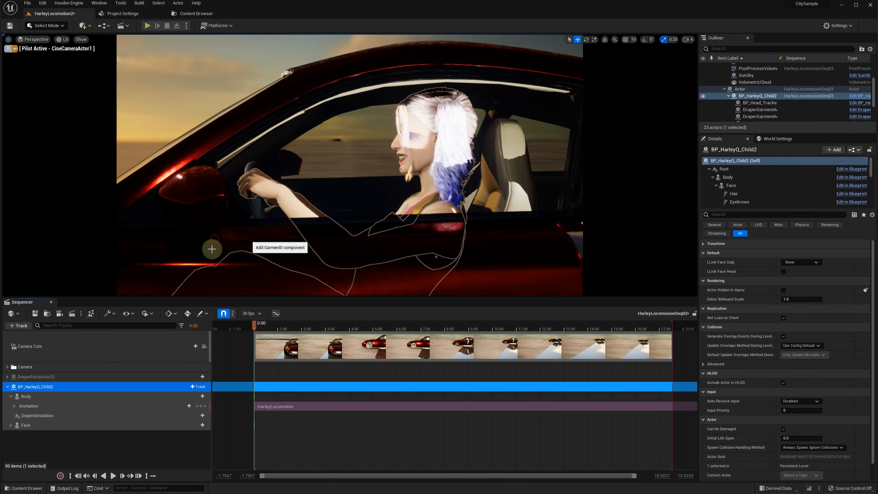
left_click(195, 389)
left_click(214, 251)
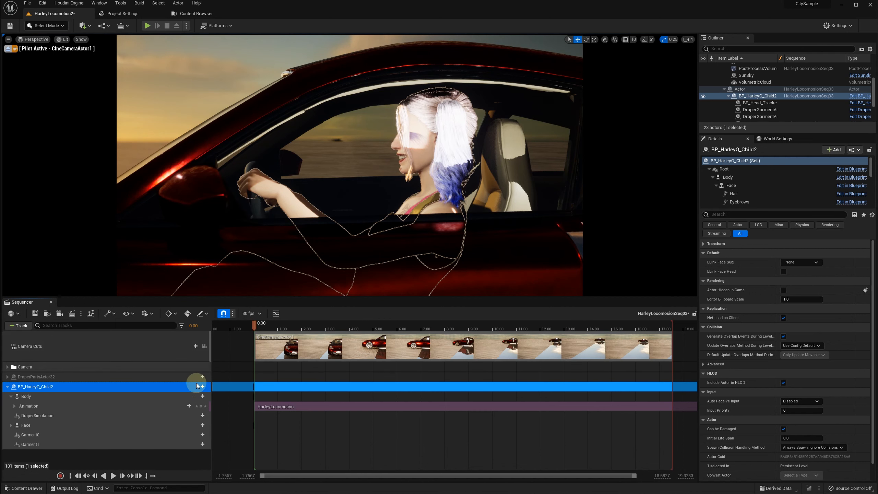
left_click(197, 386)
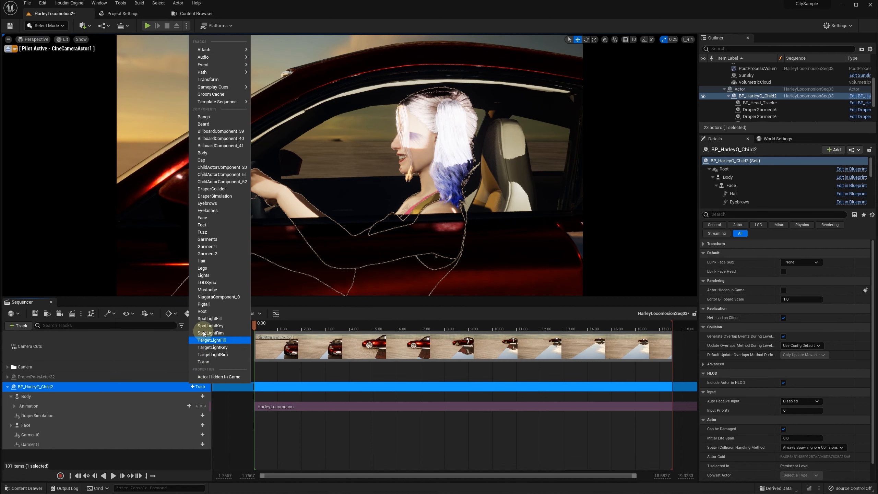
left_click(218, 254)
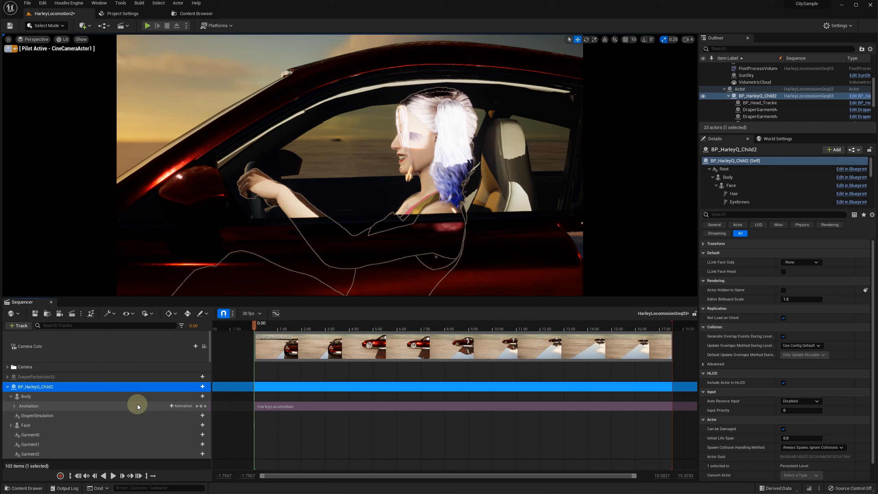
Add a trigger event track to each of DraperSimulation, Garment0, Garment1 and Garment2
left_click(197, 415)
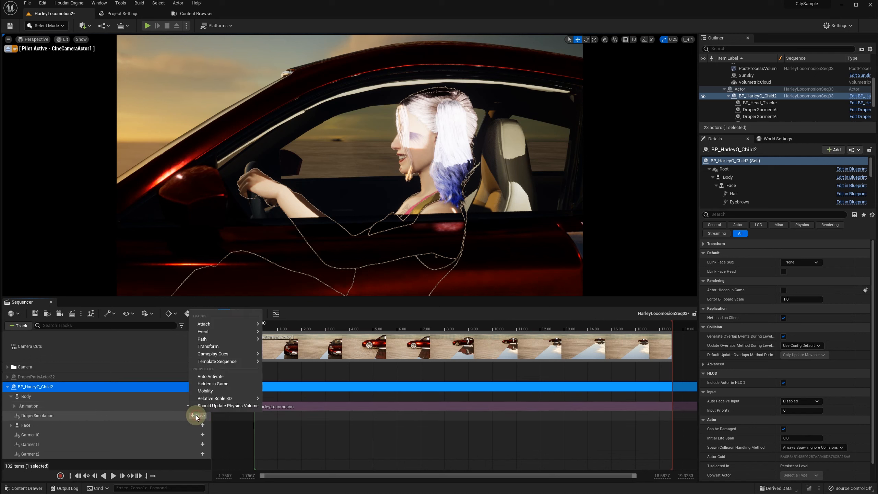
mouse_move(232, 332)
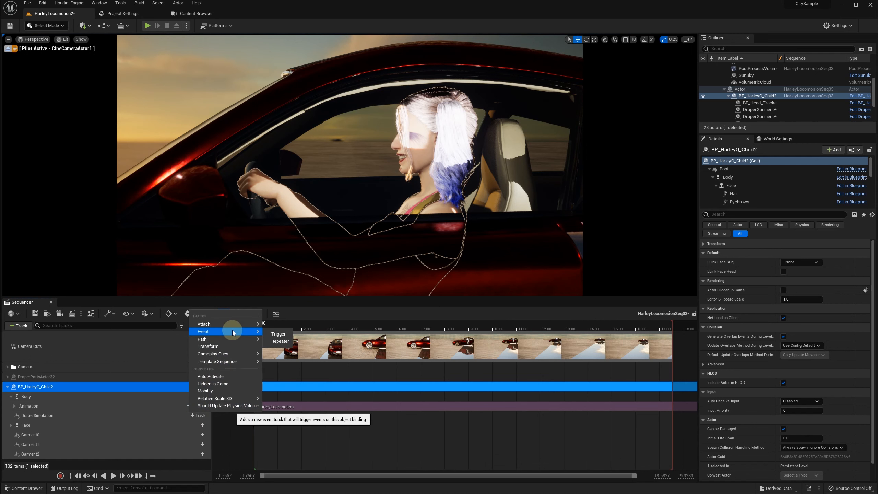
left_click(277, 334)
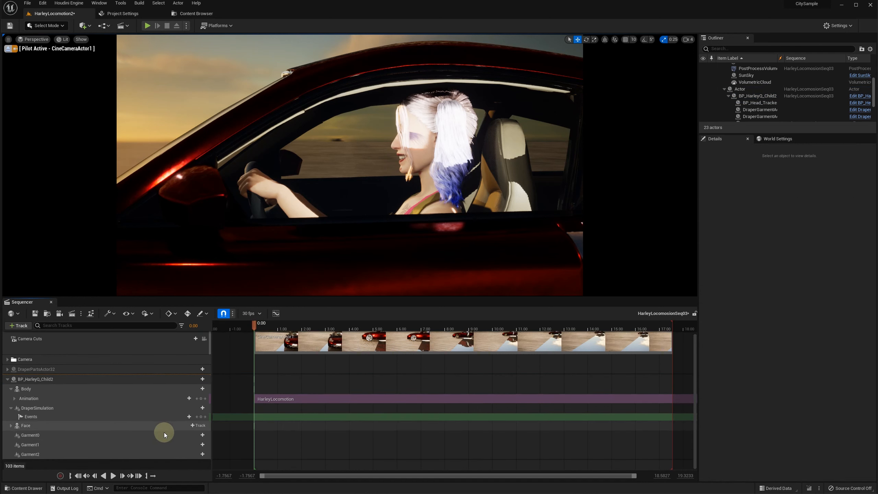
left_click(196, 435)
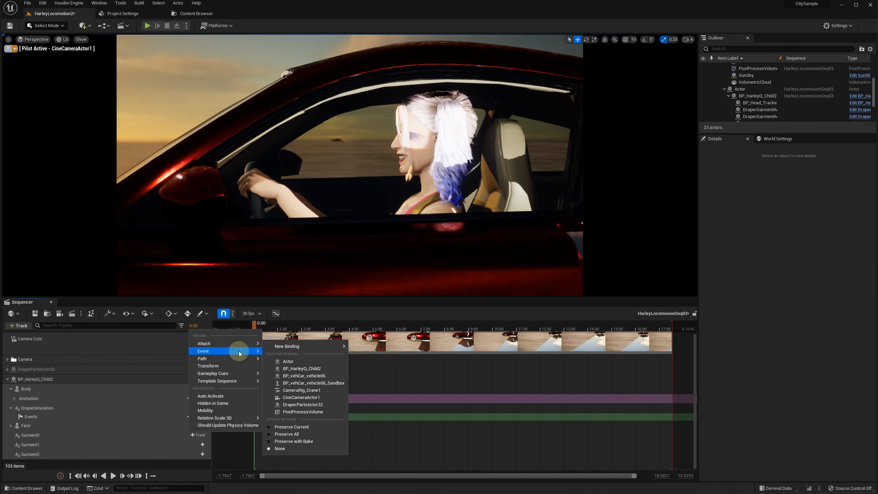
left_click(278, 353)
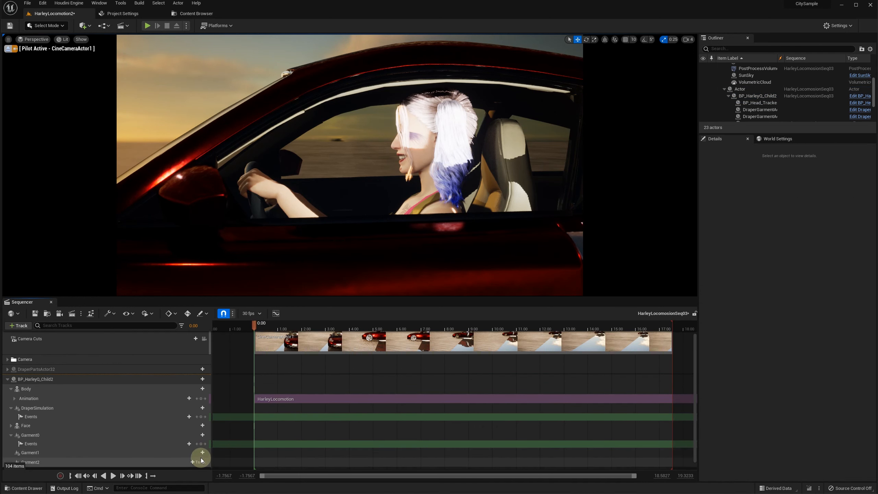
left_click(201, 453)
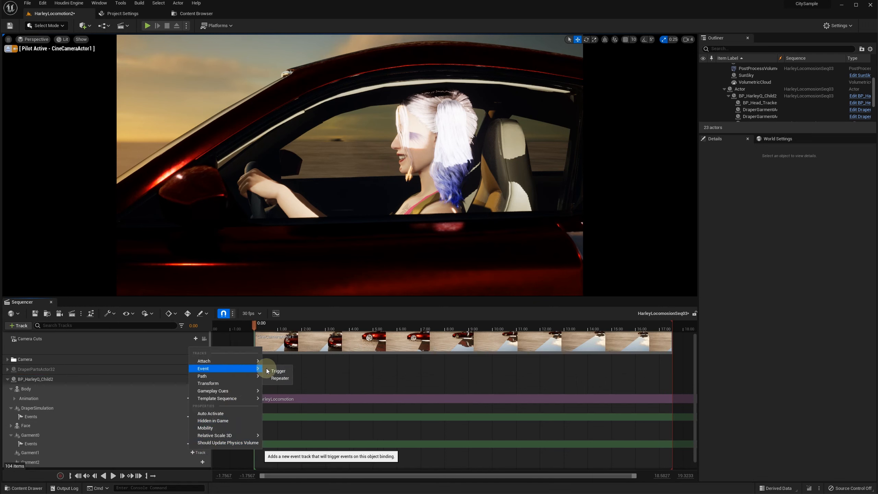
left_click(278, 369)
scroll(177, 432, "down", 1)
left_click(199, 454)
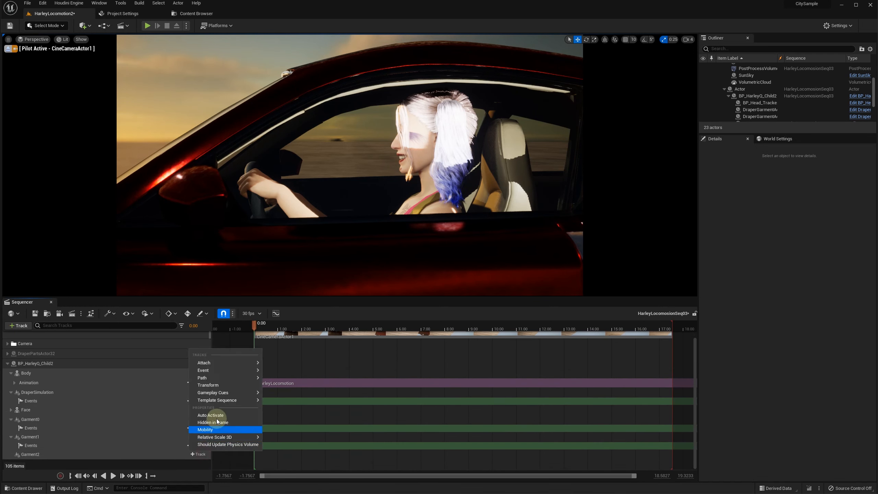
left_click(274, 373)
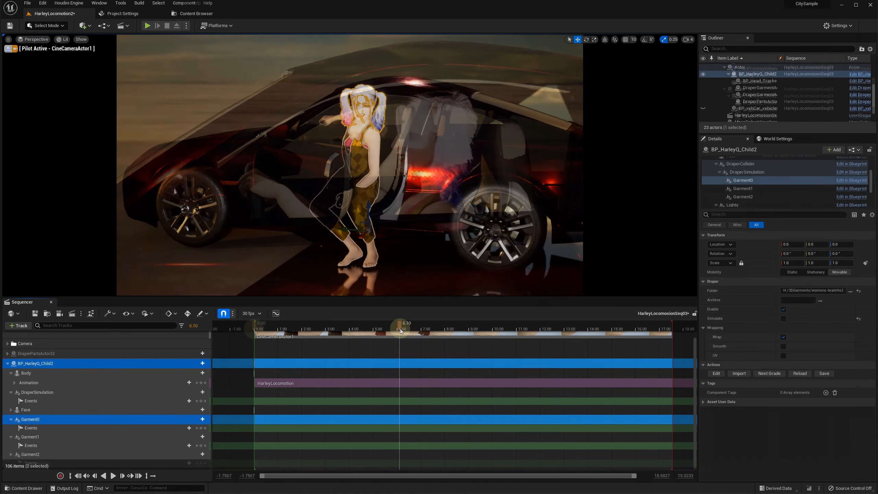
Add event keys at 6.5333 on the Events tracks of Garment0 and Garment1
left_click_drag(402, 328, 410, 329)
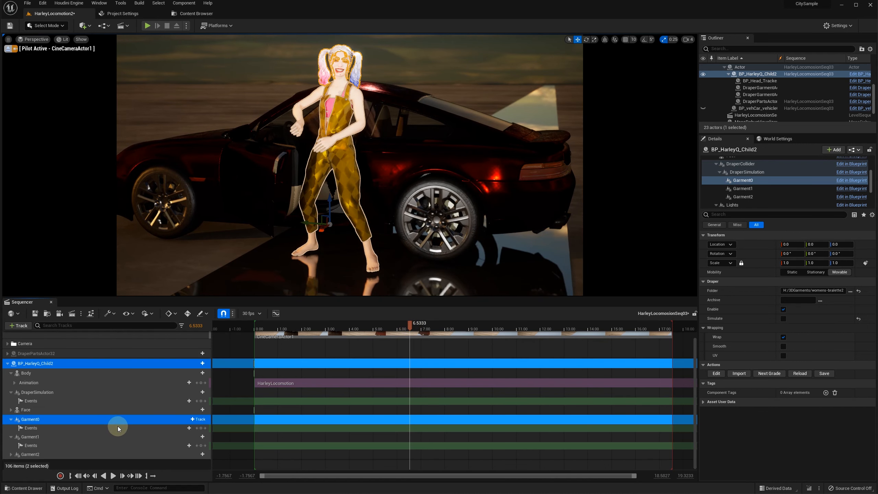
left_click(143, 431)
key("Return")
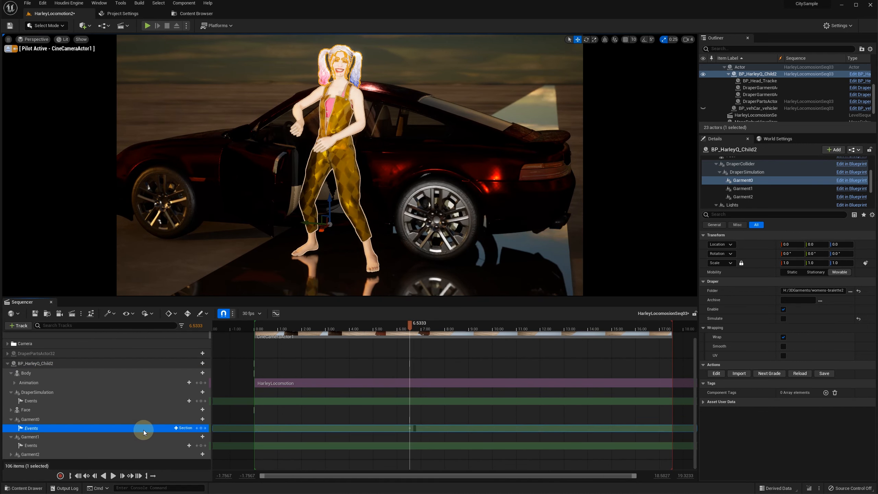
left_click(158, 446)
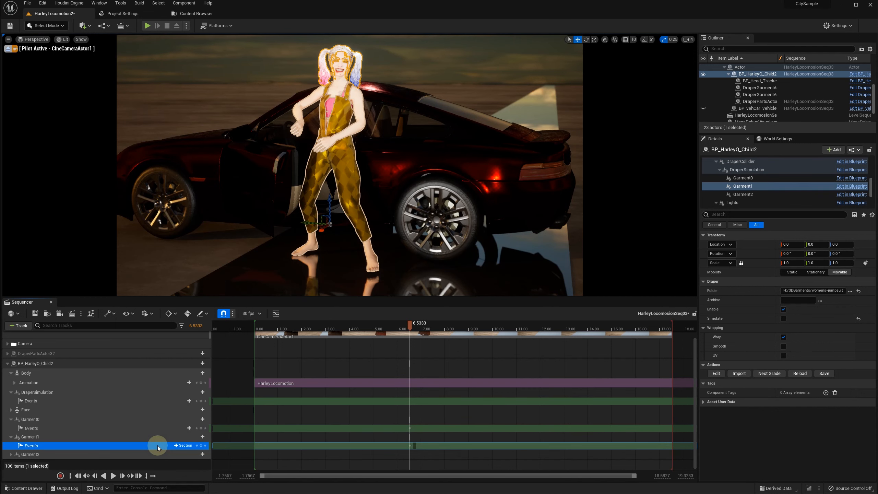
Open the sequence's director blueprint and create a custom event named EnableSim
left_click(90, 313)
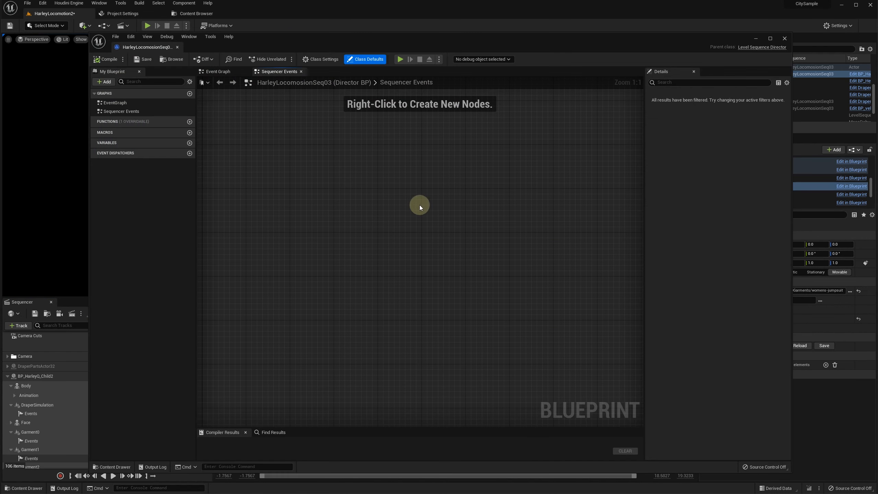
right_click(333, 199)
type("custo")
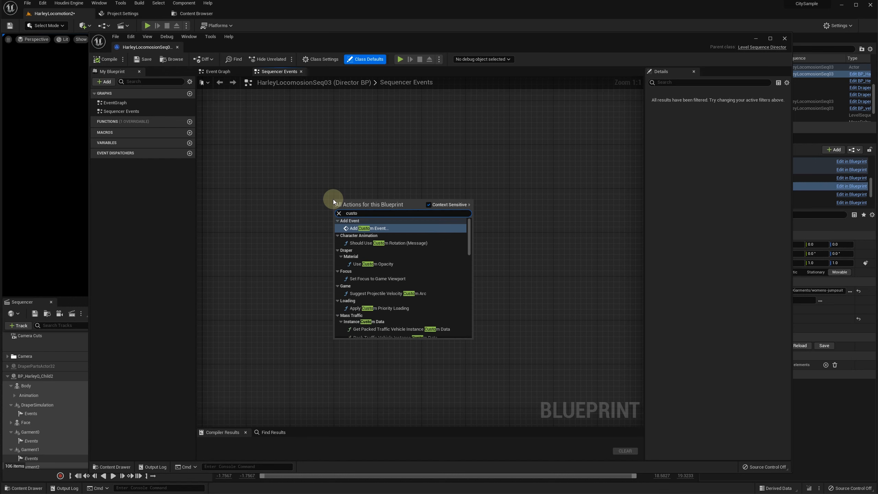
left_click(358, 229)
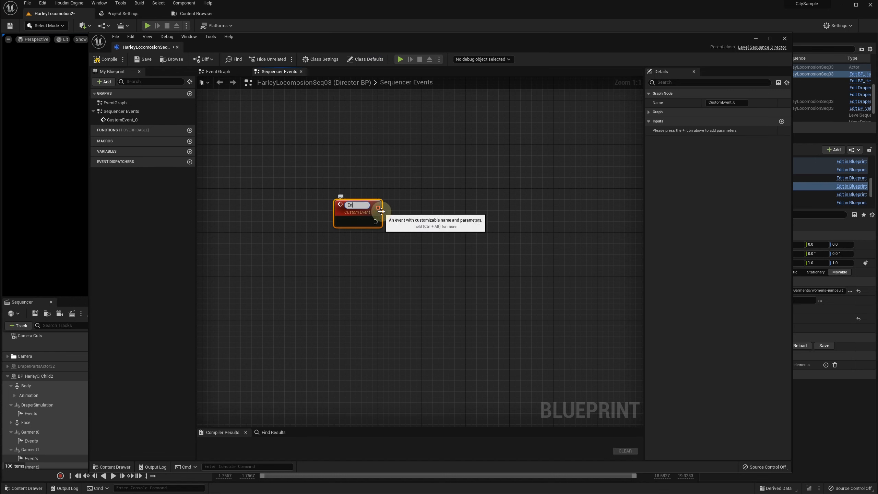
key("Return")
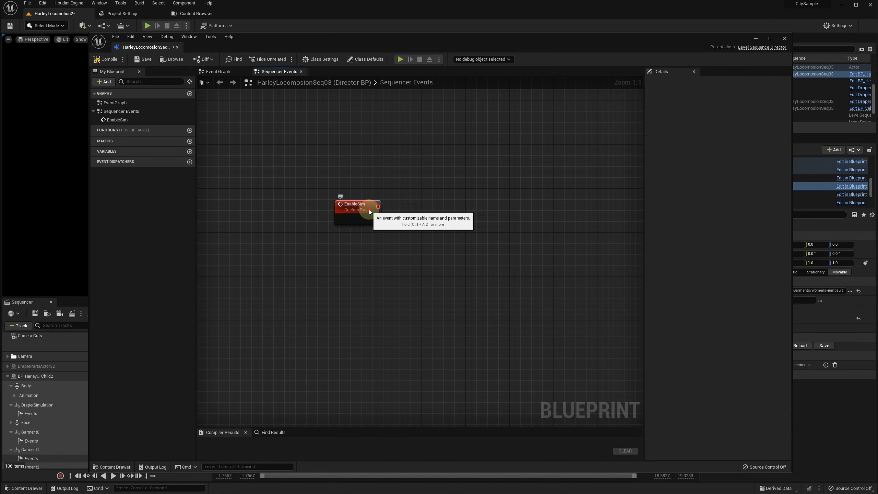
Give EnableSim two inputs: a Boolean named Simulation and a Draper Garment object reference named Garment
left_click(781, 121)
left_click(781, 121)
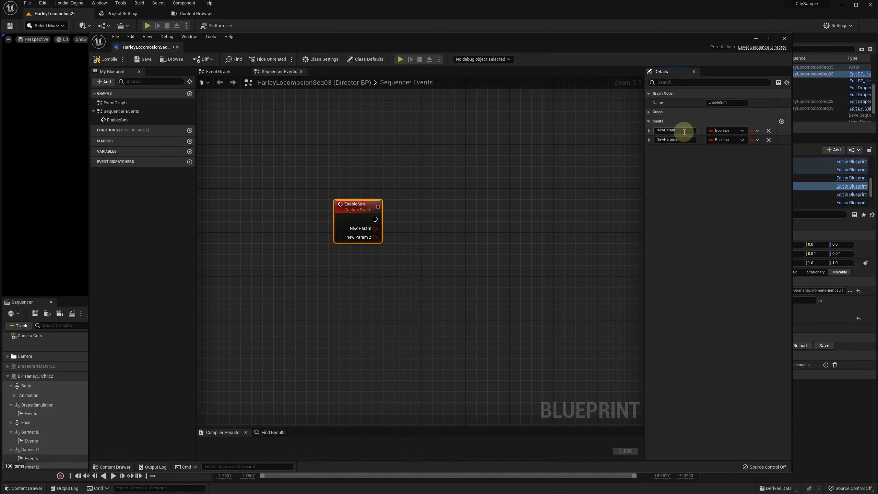
left_click(677, 130)
type("Simulation")
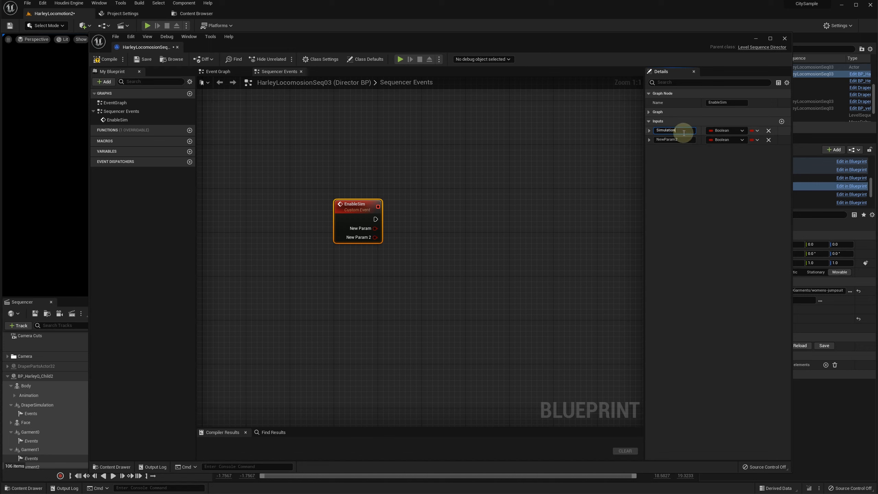
key("Return")
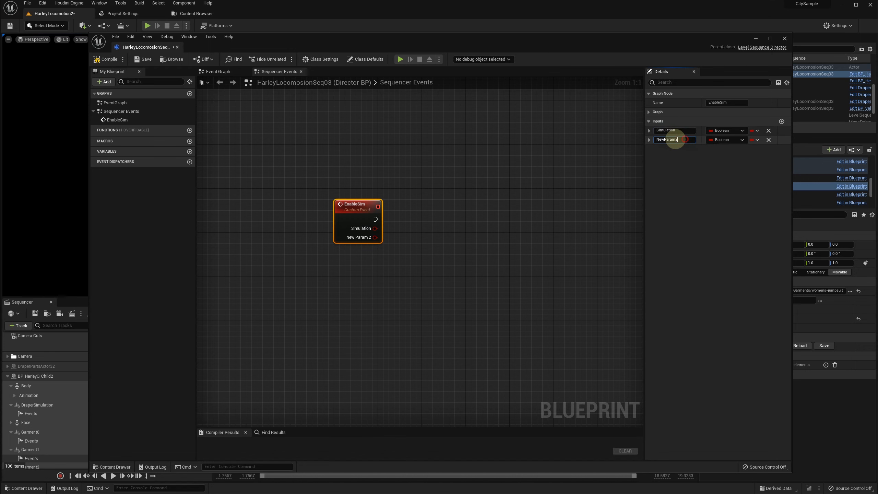
left_click(675, 139)
type("Garment")
left_click(742, 139)
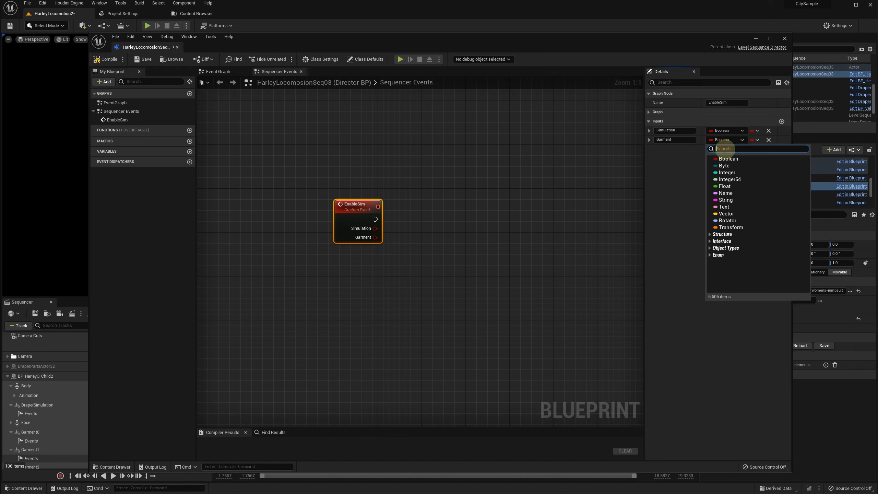
type("garm")
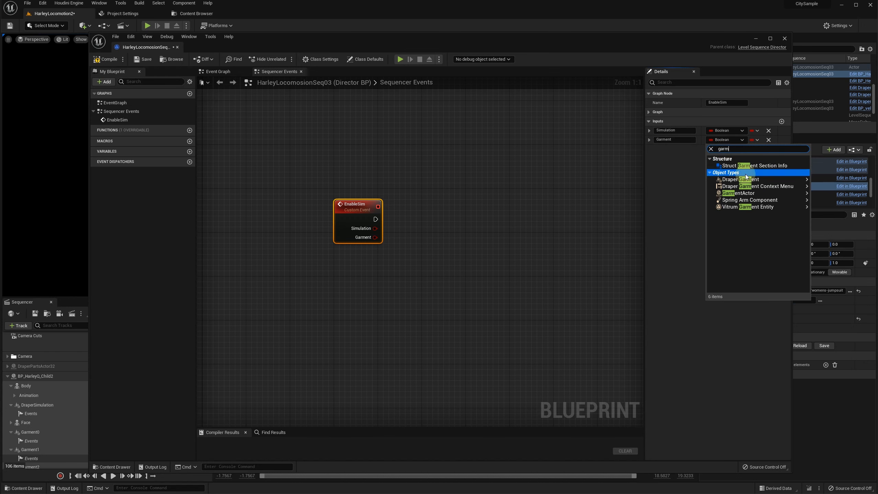
left_click(744, 173)
Add a Set Simulate node for Garment, wire EnableSim's execution and Simulation pins to it, and save the director blueprint
left_click_drag(374, 237, 433, 240)
type("set")
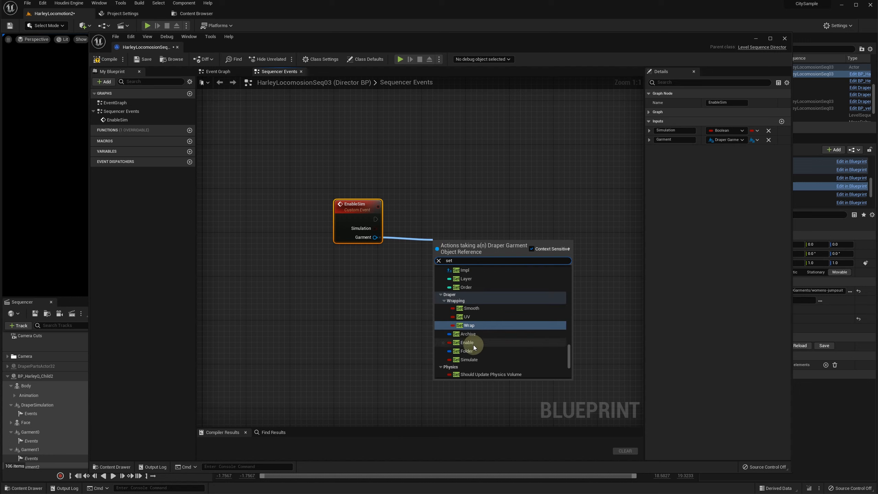
left_click(470, 360)
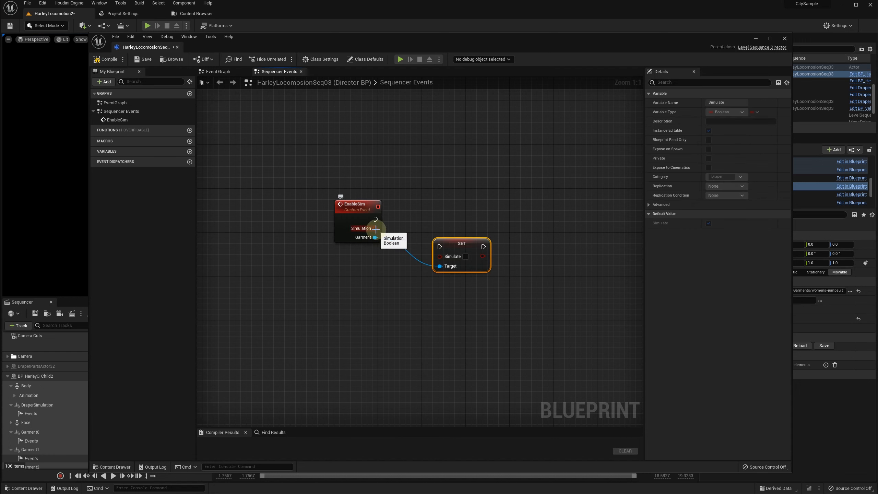
left_click_drag(376, 229, 439, 256)
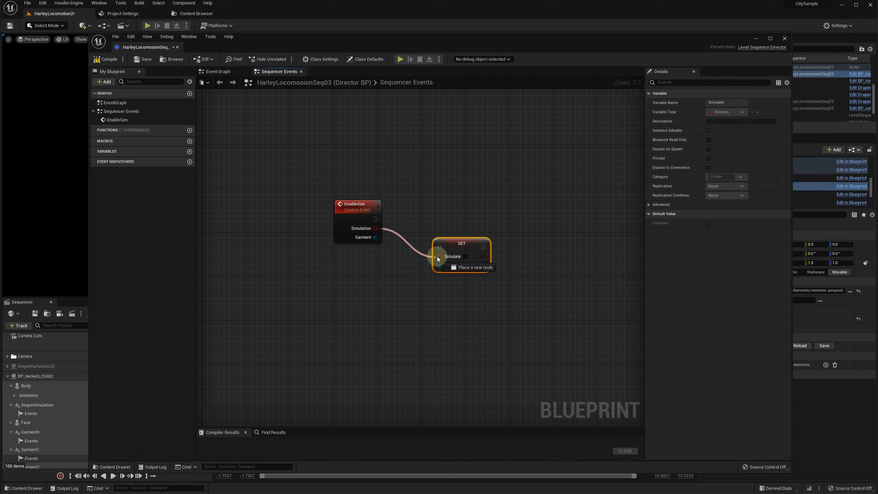
left_click_drag(375, 219, 431, 210)
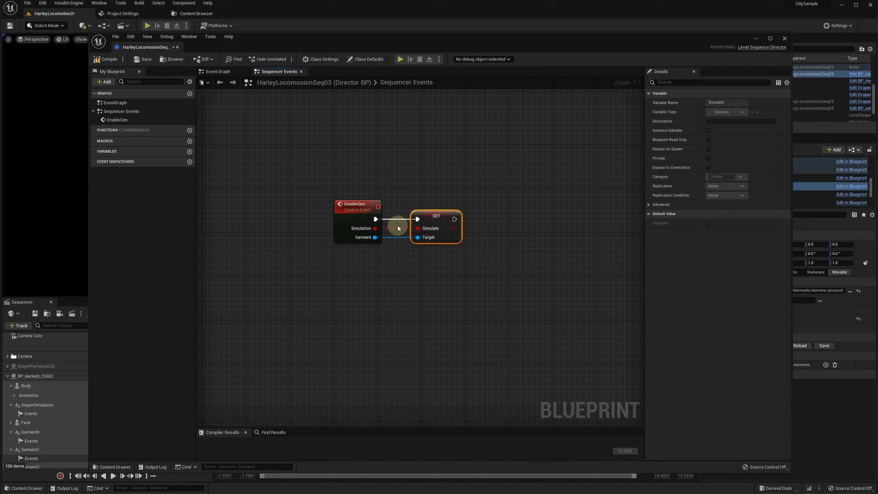
left_click(148, 61)
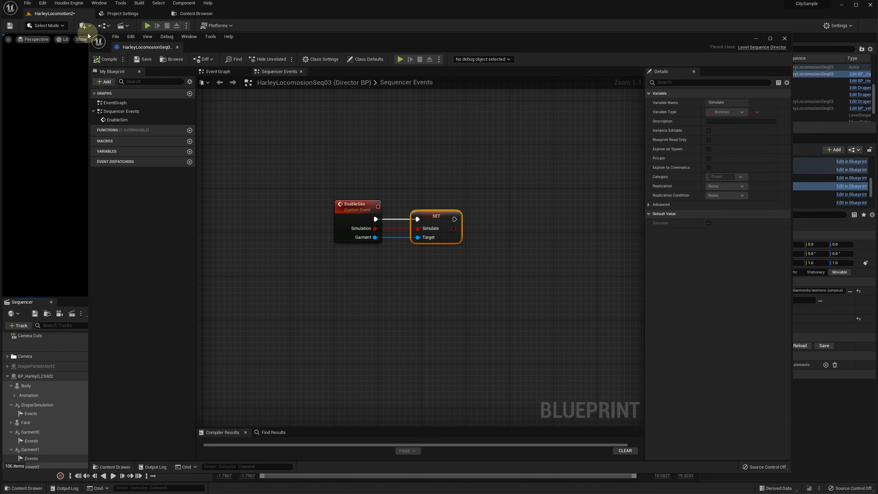
Bind the Garment0 event key at 6.5333 to the Enable Sim function of this sequence
left_click_drag(89, 35, 546, 39)
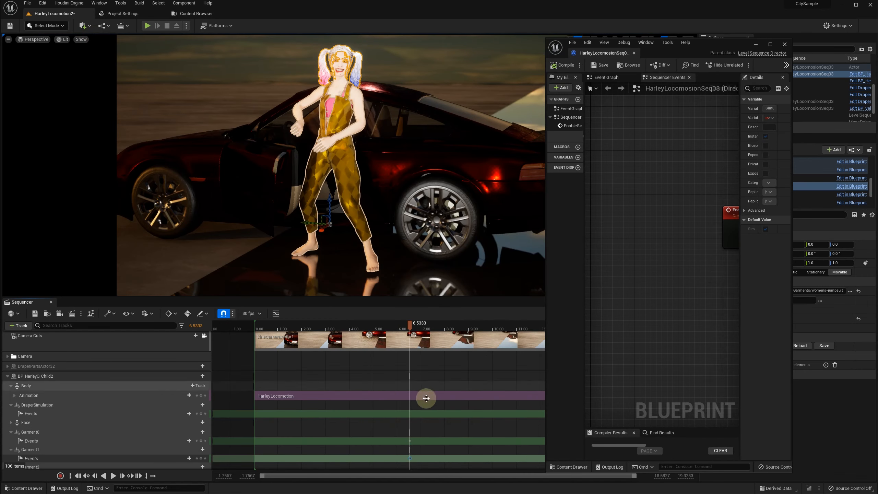
left_click(409, 440)
right_click(409, 440)
mouse_move(457, 368)
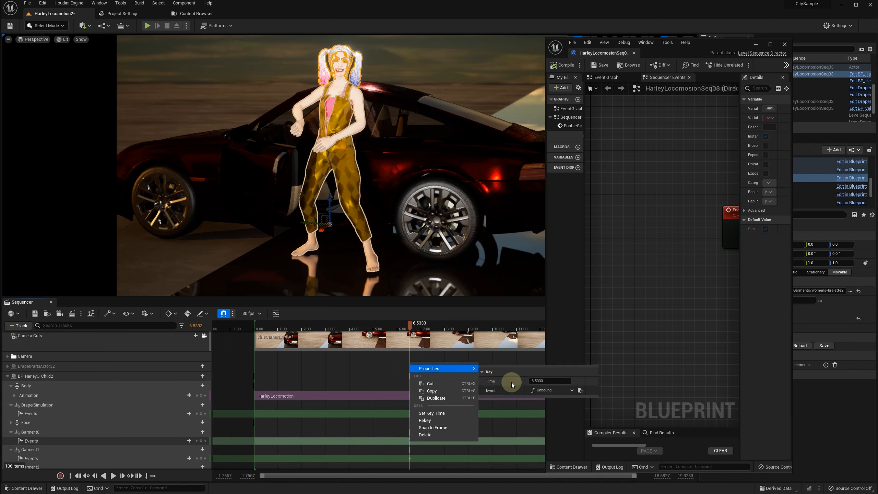
left_click(552, 390)
mouse_move(557, 407)
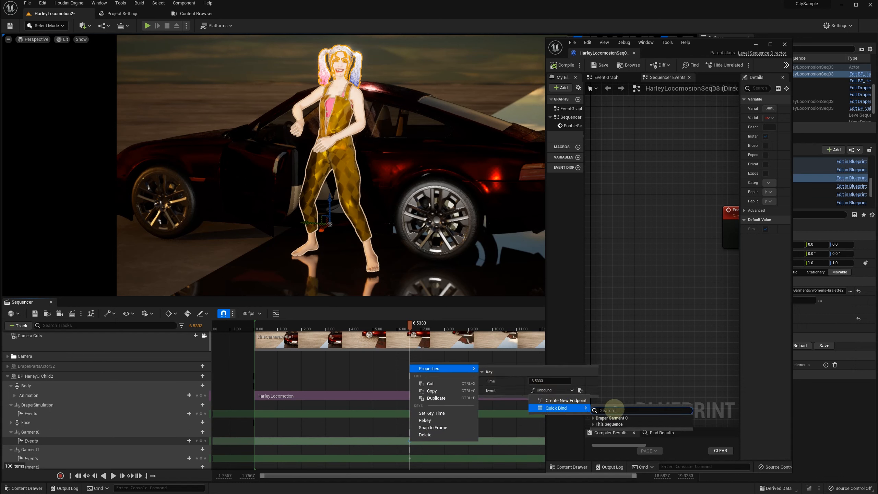
type("ena")
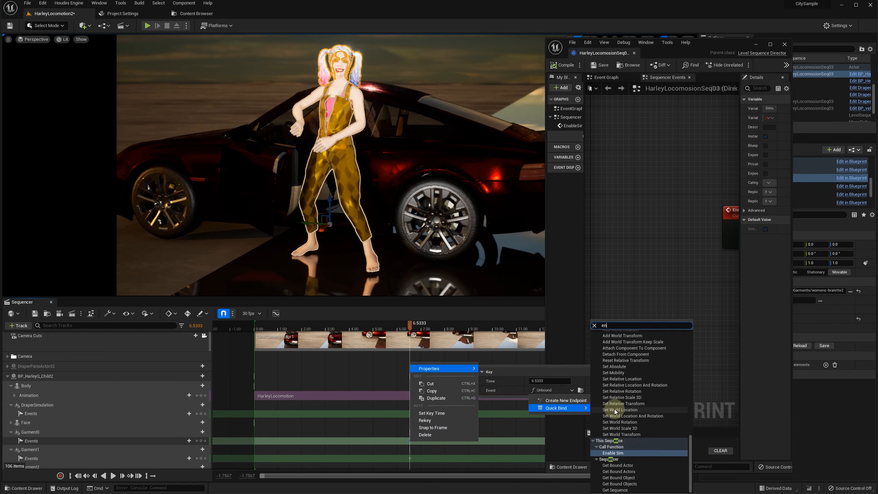
left_click(613, 455)
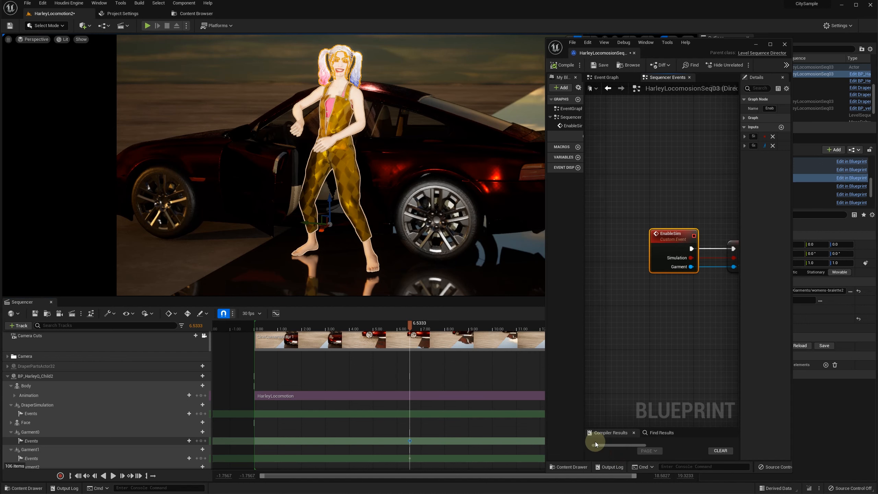
Bind the Garment1 event key at 6.5333 to the Enable Sim function of this sequence
right_click(410, 458)
mouse_move(449, 385)
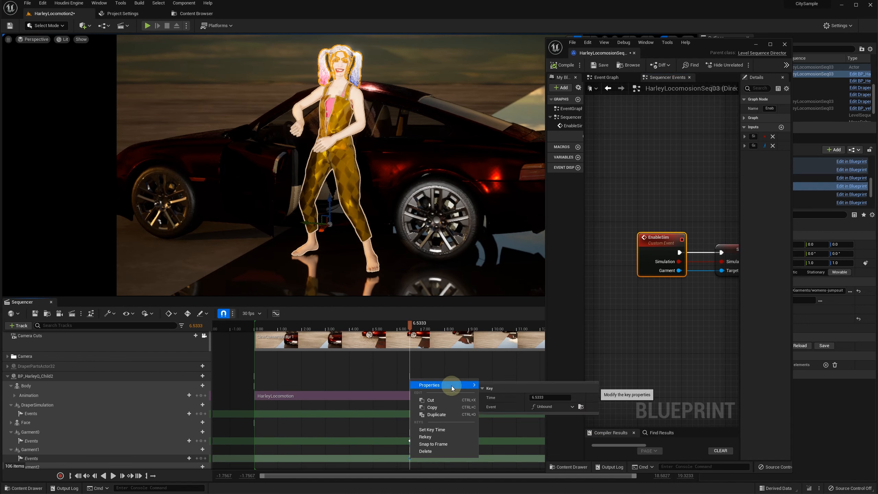
left_click(552, 407)
mouse_move(558, 423)
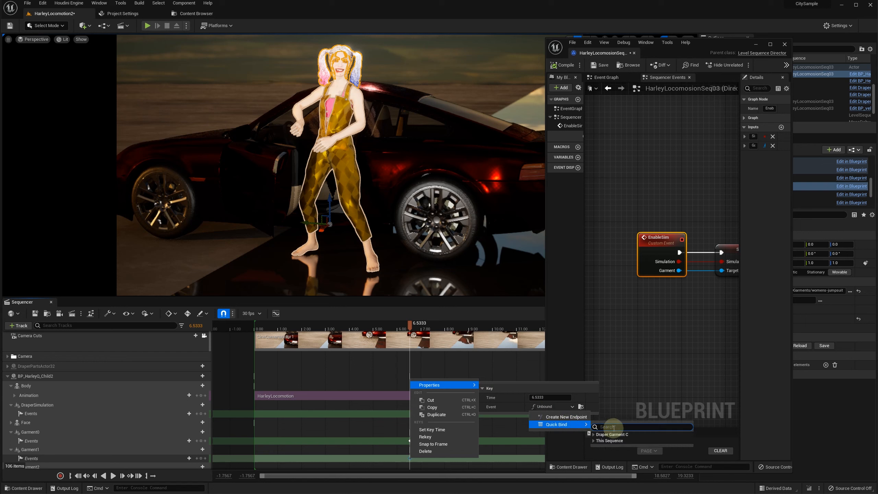
type("ena")
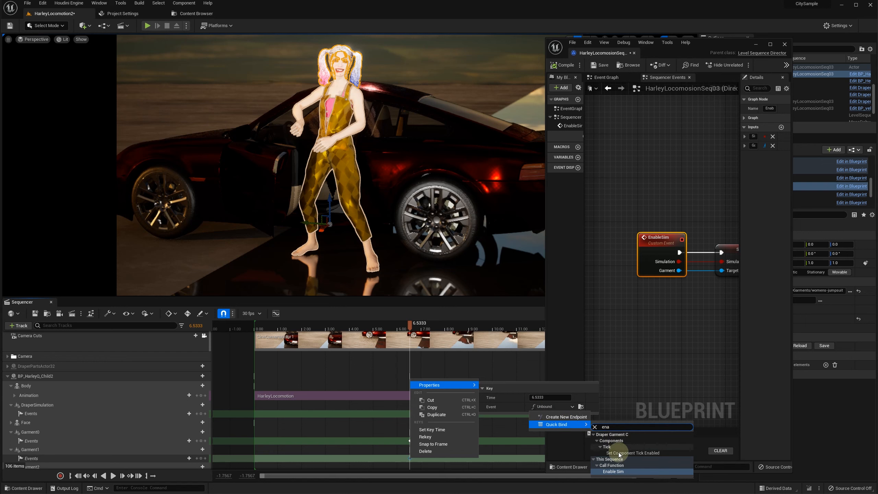
left_click(616, 471)
Enable the Simulation payload on Garment1's EnableSim key at 6.5333
right_click(408, 458)
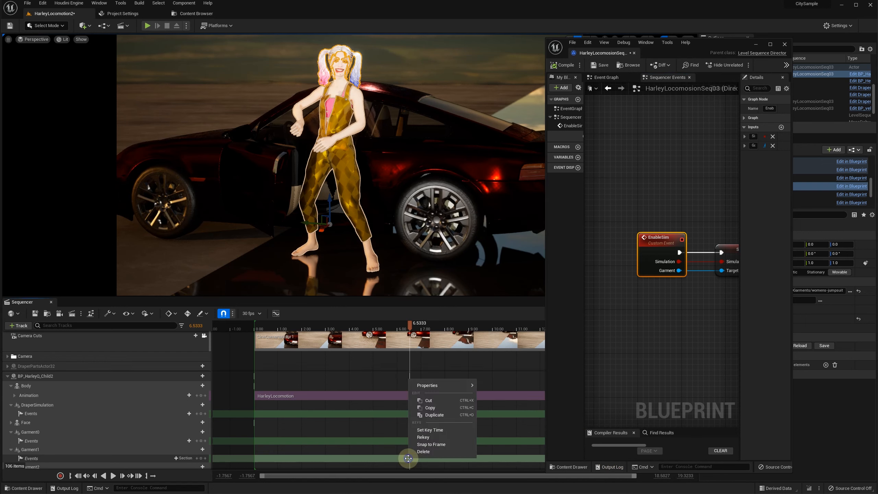
mouse_move(442, 386)
left_click(533, 445)
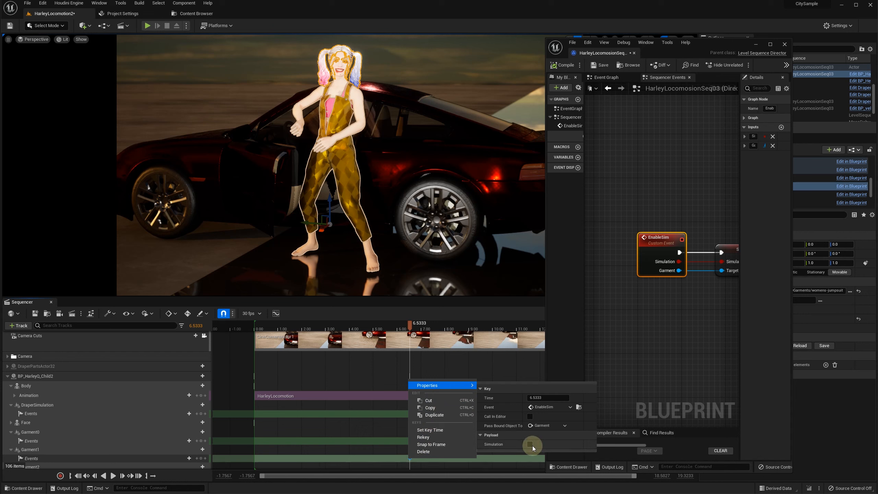
left_click(391, 429)
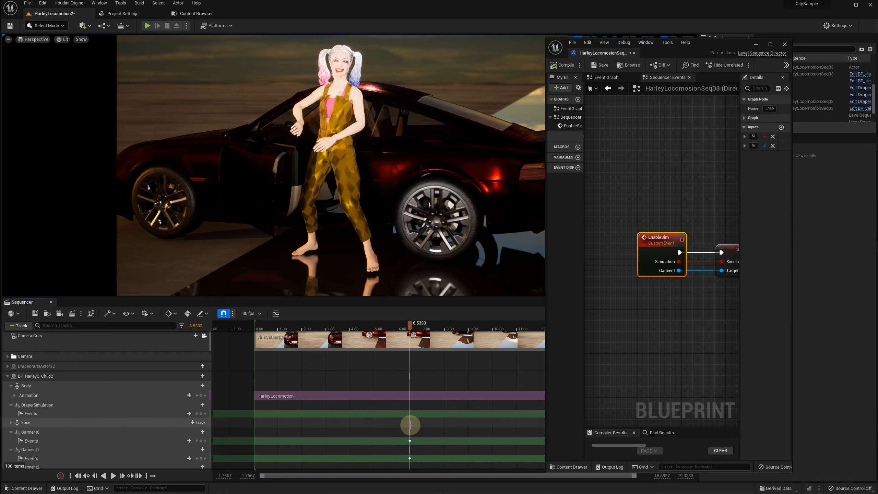
Enable the Simulation payload on Garment0's EnableSim key at 6.5333 and save the sequence
right_click(409, 440)
mouse_move(450, 367)
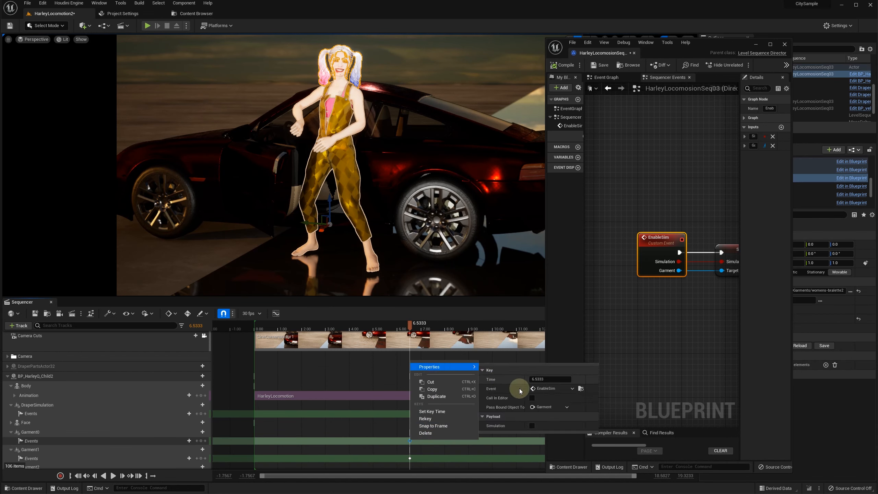
left_click(531, 426)
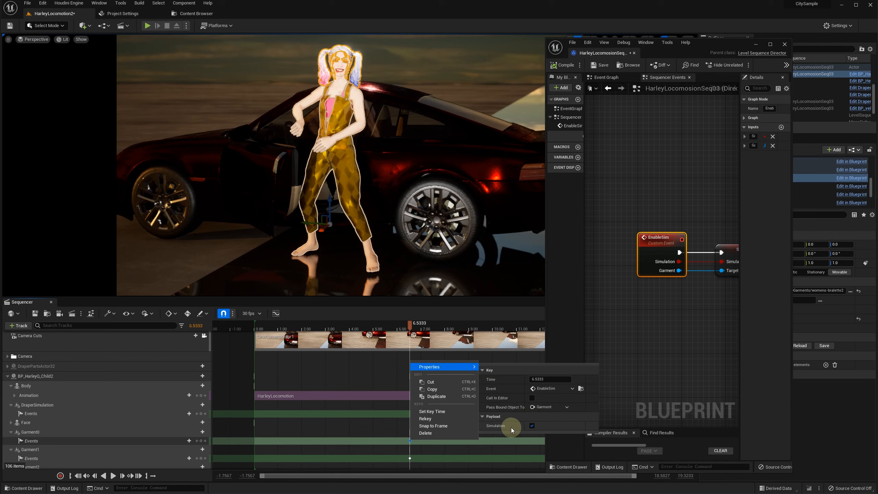
left_click(396, 435)
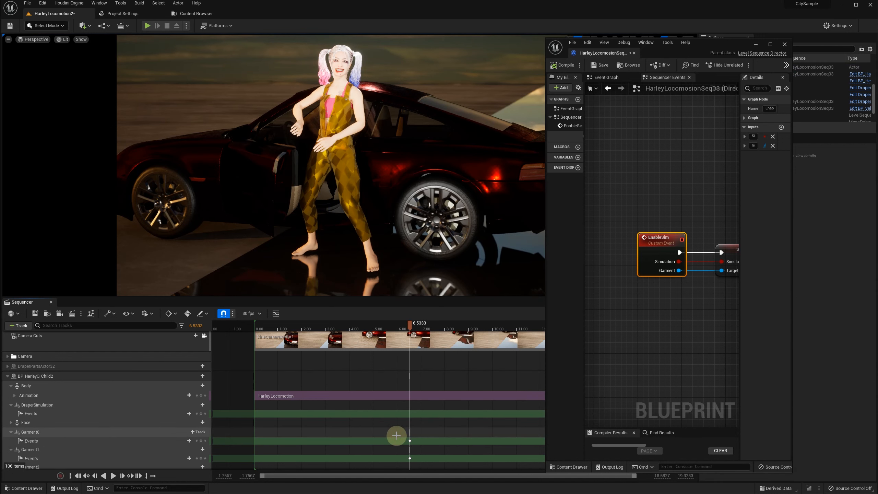
left_click(33, 312)
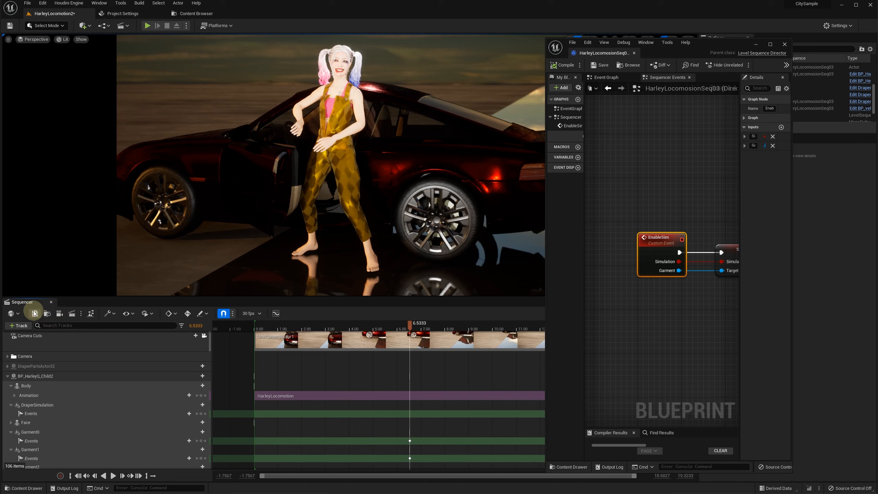
Add an event key at 6.5667 on DraperSimulation's Events track and bind it to Draper Simulation's Reload function
left_click(32, 413)
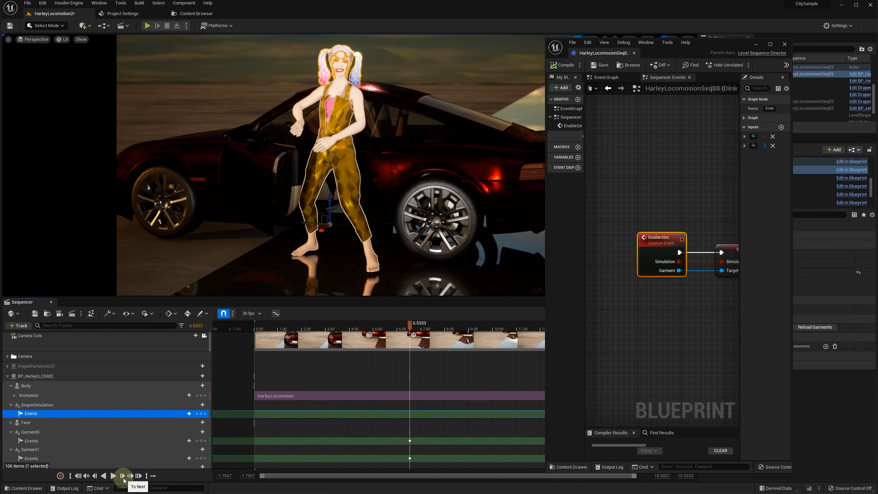
left_click(121, 471)
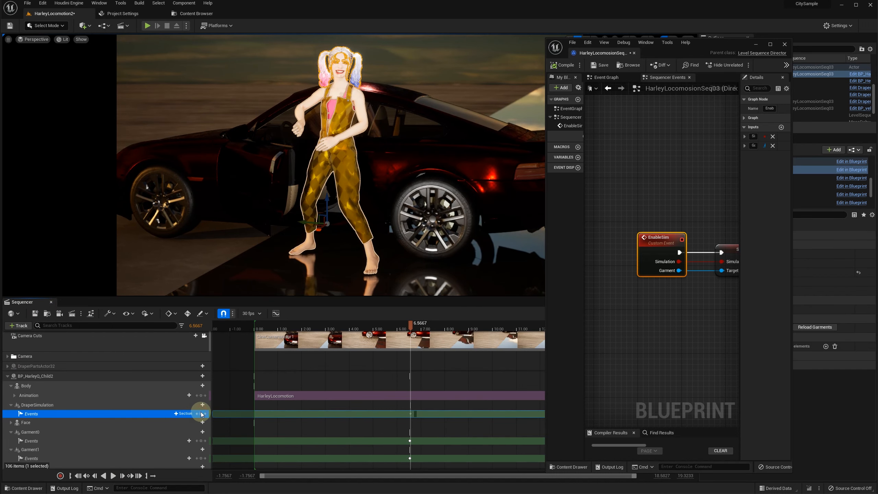
right_click(410, 414)
mouse_move(460, 421)
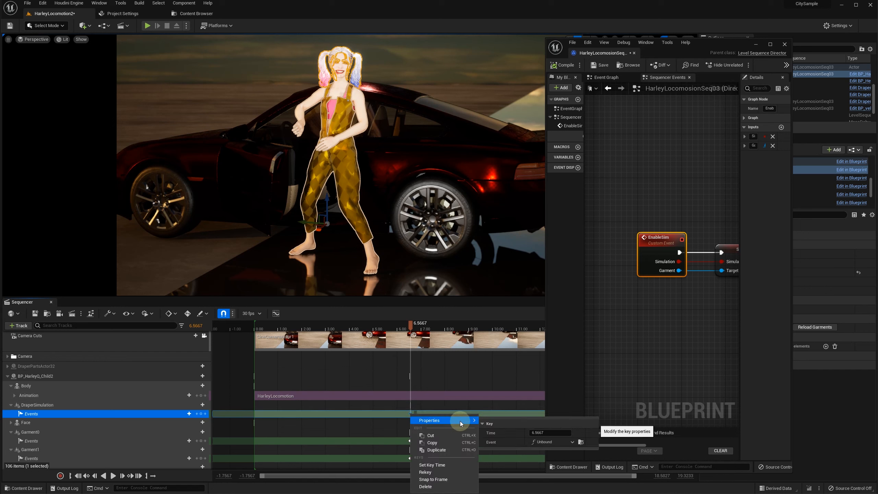
left_click(552, 441)
mouse_move(567, 459)
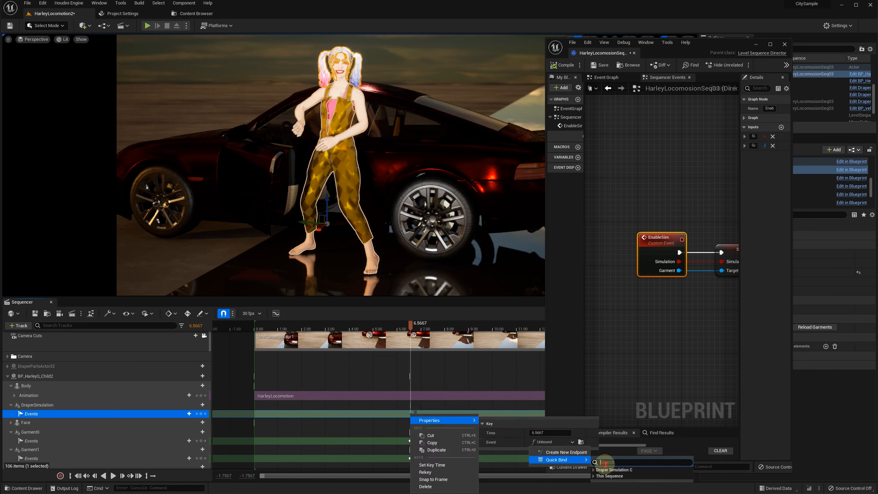
type("relo")
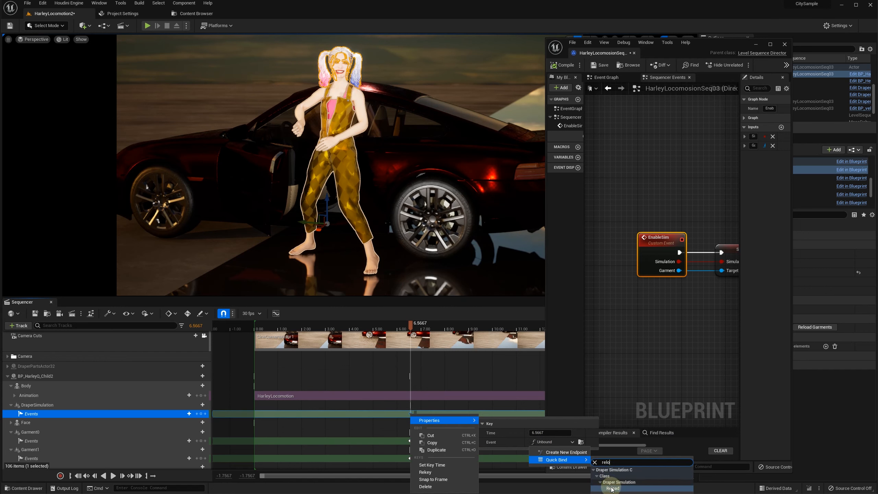
left_click(612, 488)
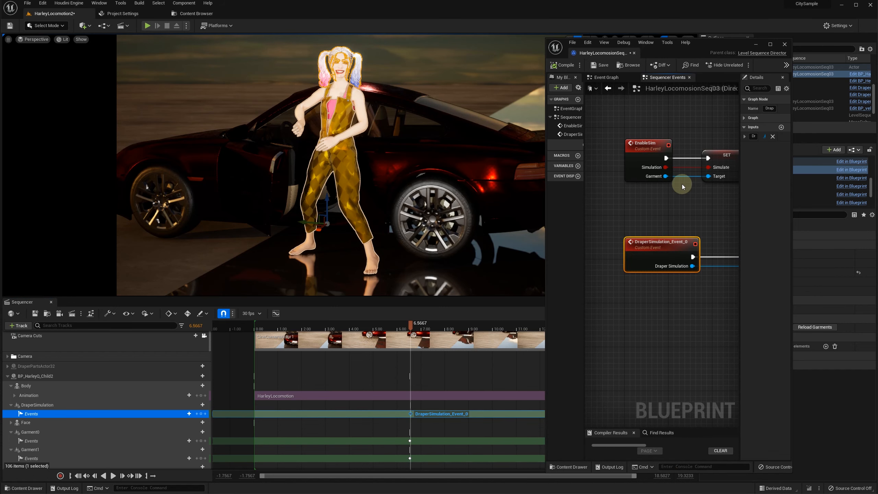
Rename the reload event in the director blueprint to ReloadSimulation, then save and compile the blueprint
left_click_drag(545, 206, 260, 201)
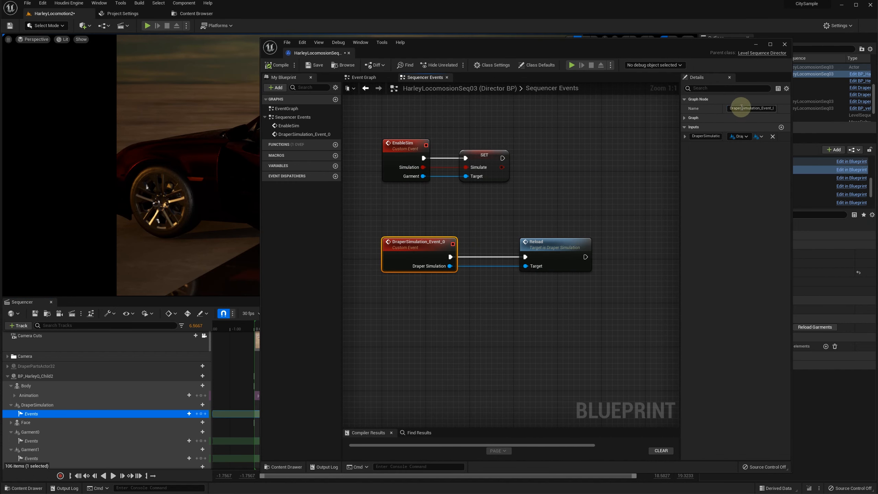
type("loadSimulation")
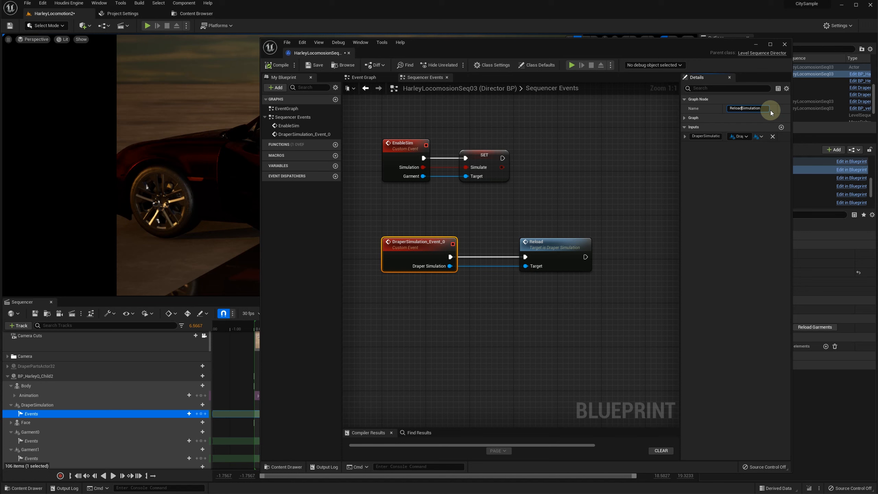
key("Return")
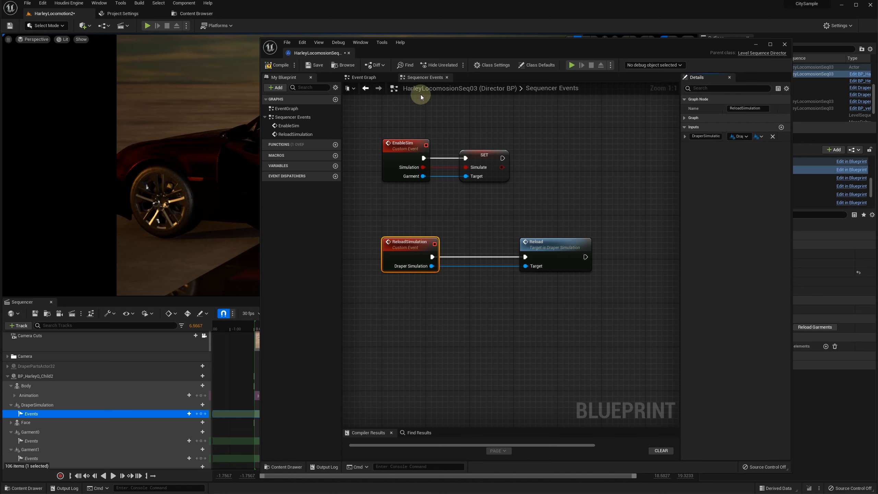
left_click(316, 65)
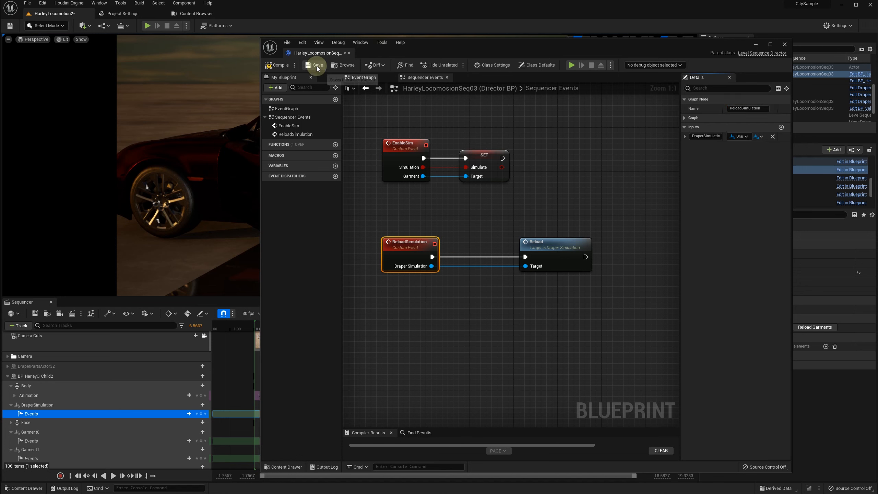
left_click(279, 66)
left_click_drag(259, 38, 641, 51)
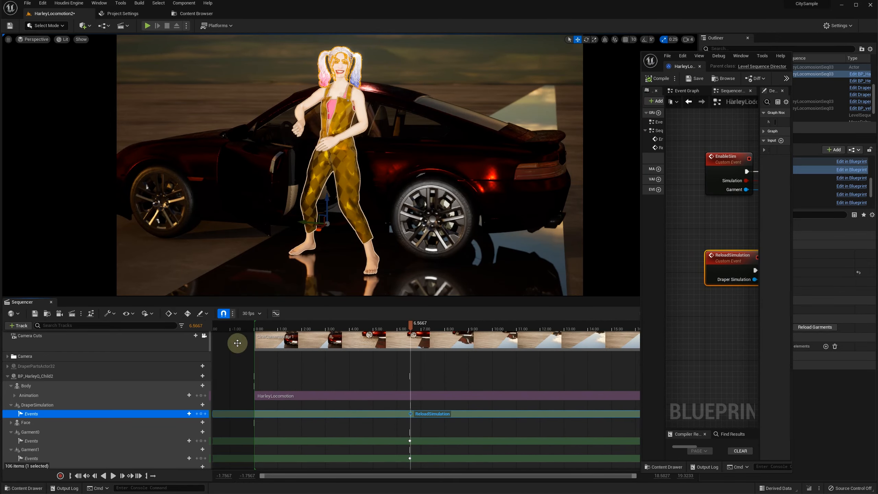
Run the level and play the sequence from its start to check the garment simulation, then stop the session
left_click(77, 477)
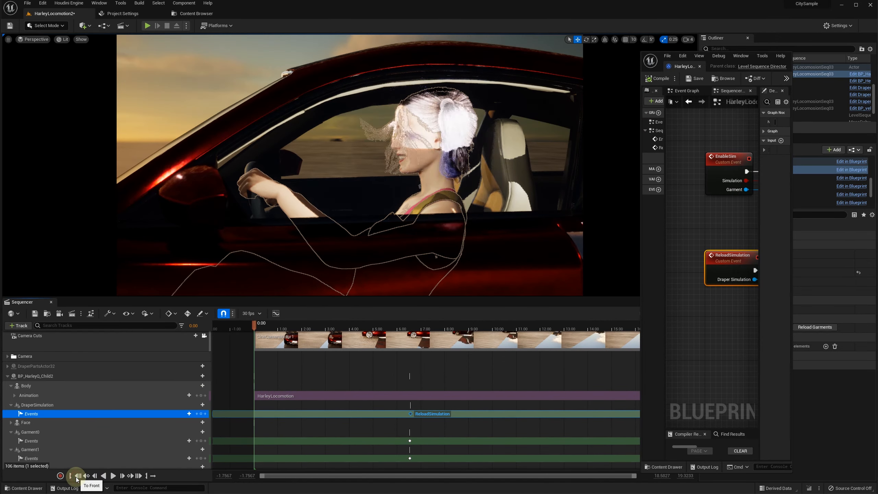
left_click(282, 27)
left_click(147, 28)
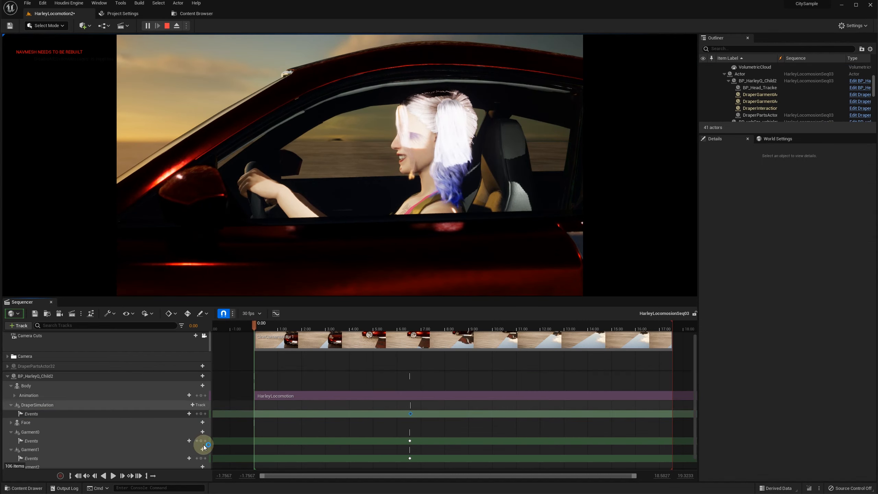
left_click(113, 474)
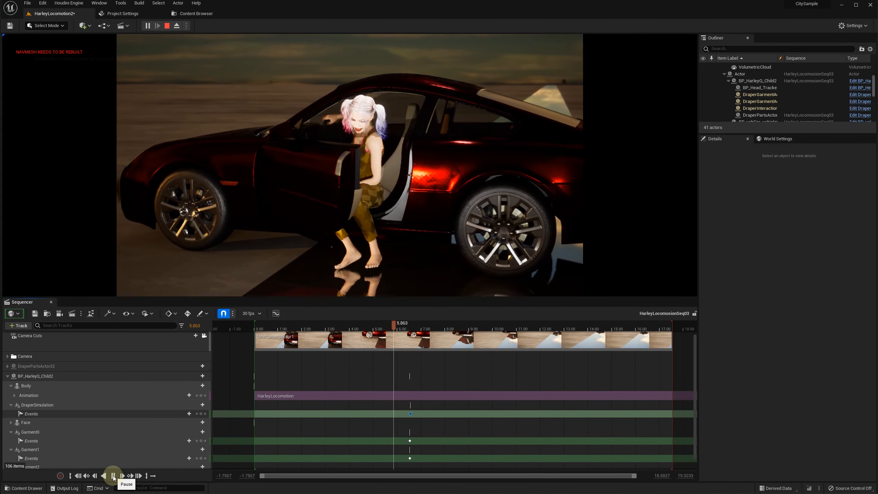
left_click(113, 476)
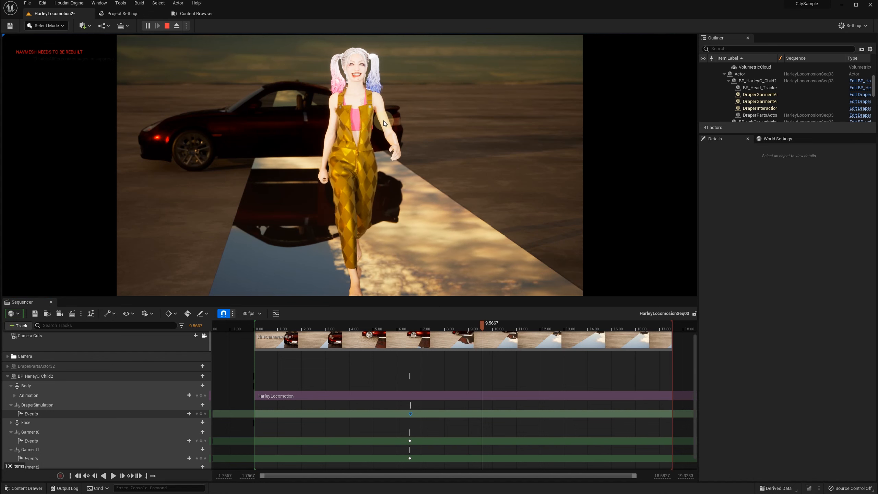
left_click(166, 28)
Add event keys at 9.80 on the Events tracks of Garment0, Garment1 and Garment2
mouse_move(482, 323)
left_mouse_down()
mouse_move(464, 325)
mouse_move(489, 326)
left_mouse_up()
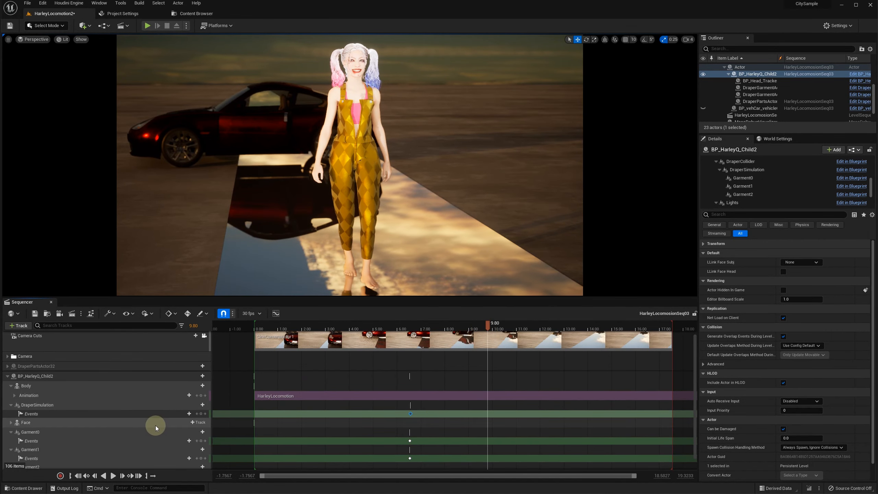
scroll(156, 425, "down", 1)
scroll(156, 428, "down", 1)
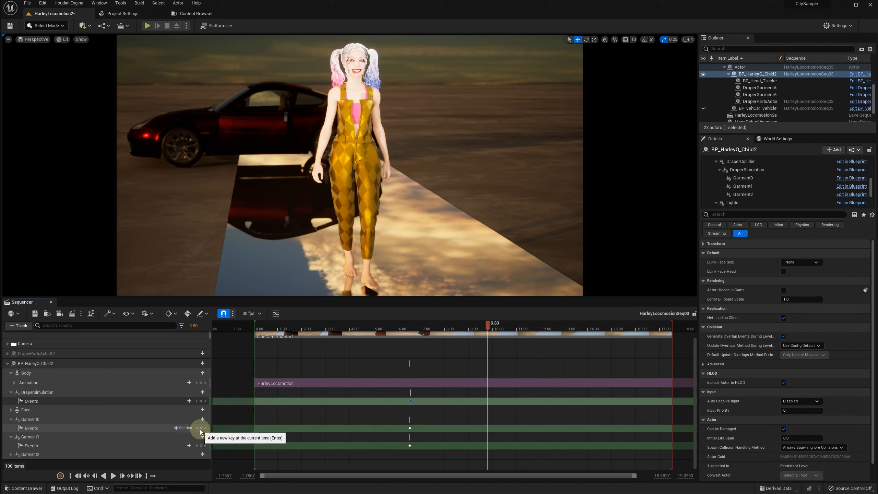
left_click(201, 445)
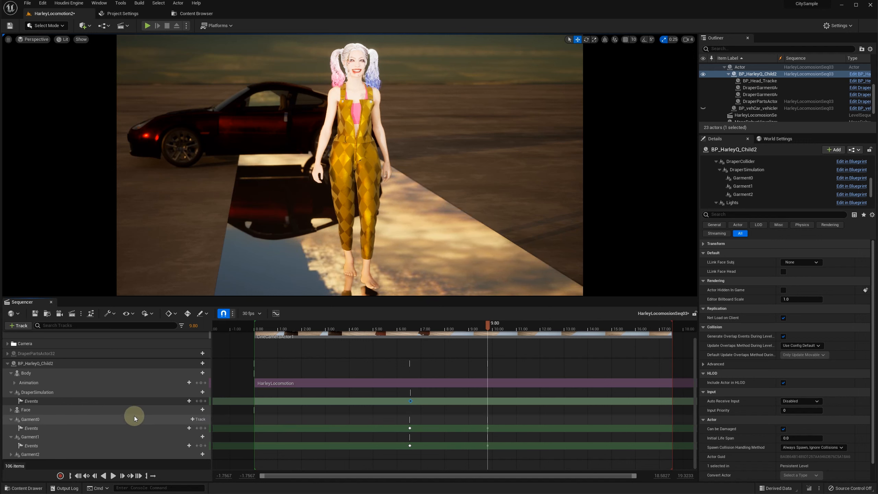
left_click(11, 453)
scroll(73, 418, "down", 2)
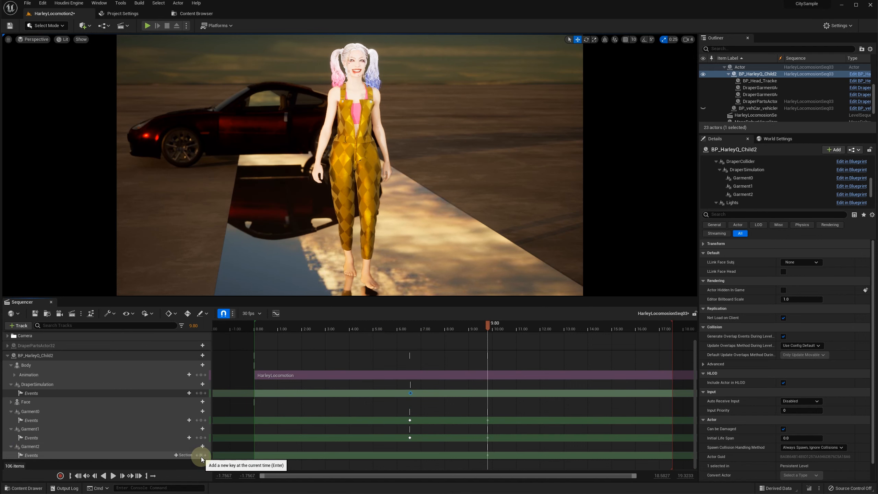
Bind Garment0's event key at 9.80 to Draper Garment's Reset function
right_click(488, 420)
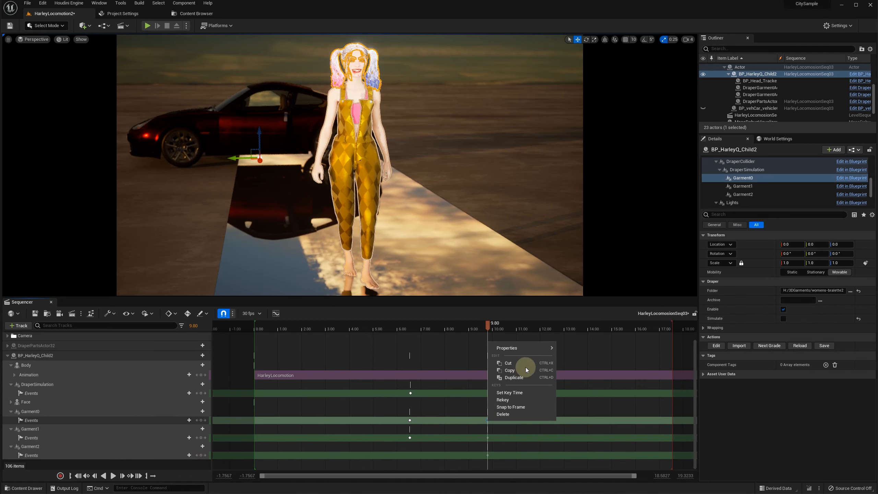
mouse_move(532, 347)
left_click(622, 369)
mouse_move(639, 388)
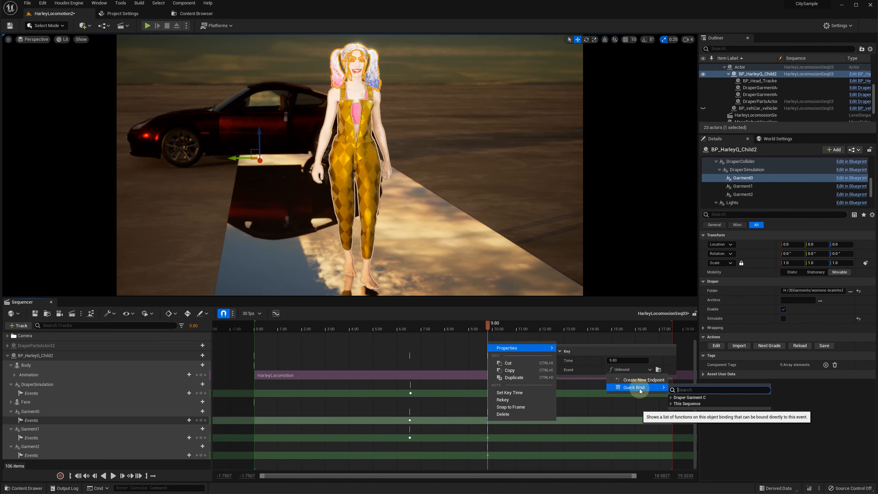
type("reset")
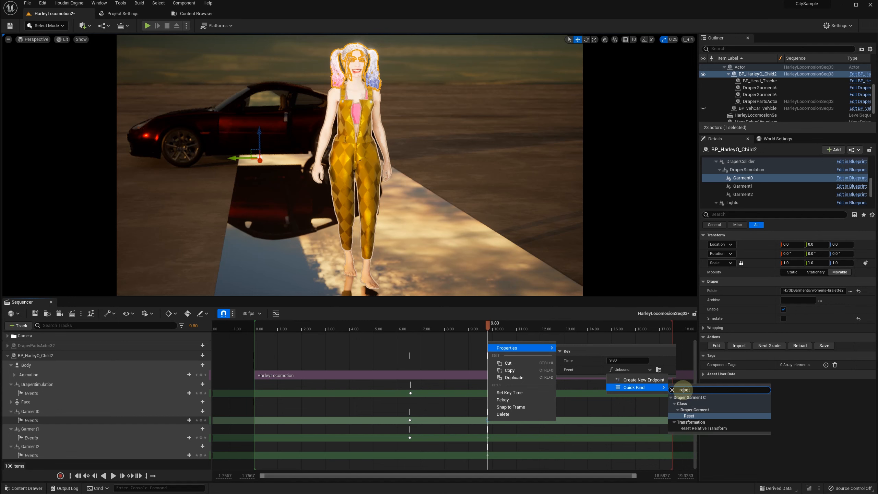
left_click(689, 416)
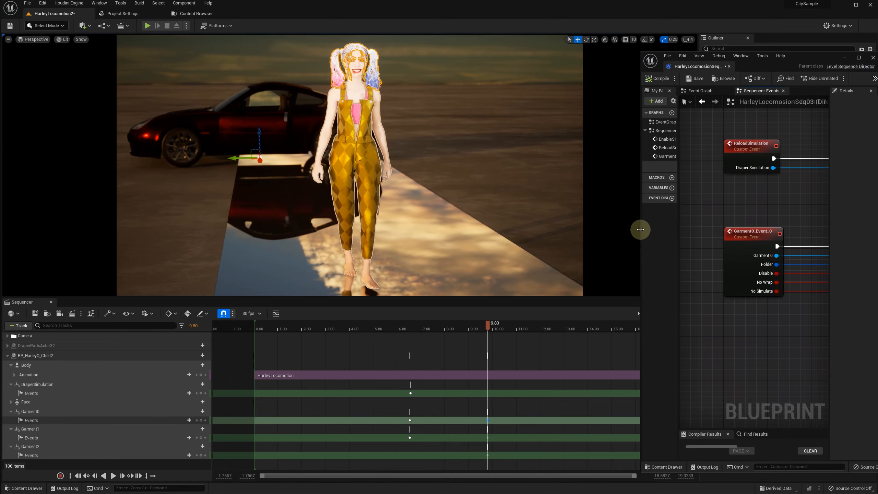
Rename Garment0's new reset event in the director blueprint to ChangeGarment and save the blueprint
left_click_drag(642, 226, 68, 214)
left_click(257, 229)
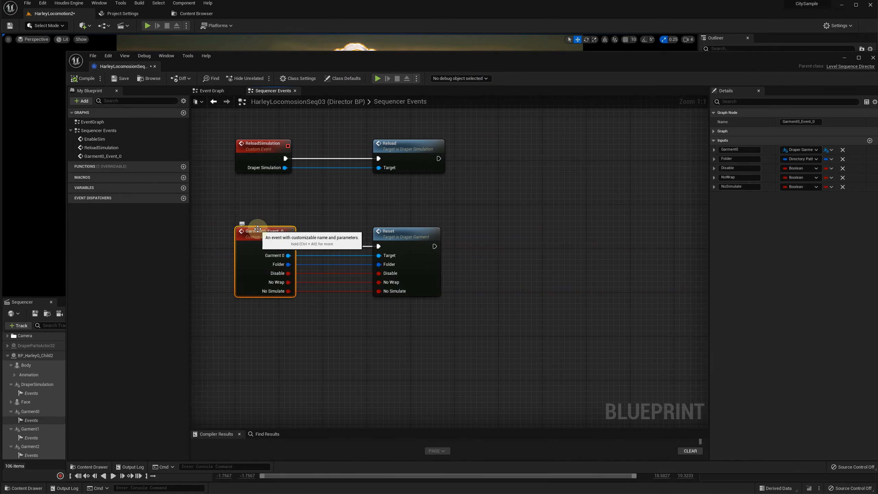
left_click(799, 122)
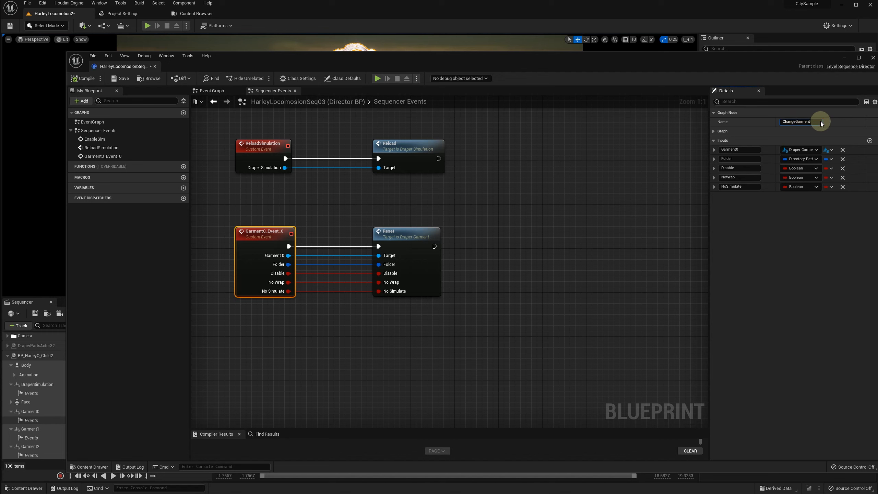
type("ChangeGarment")
key("Return")
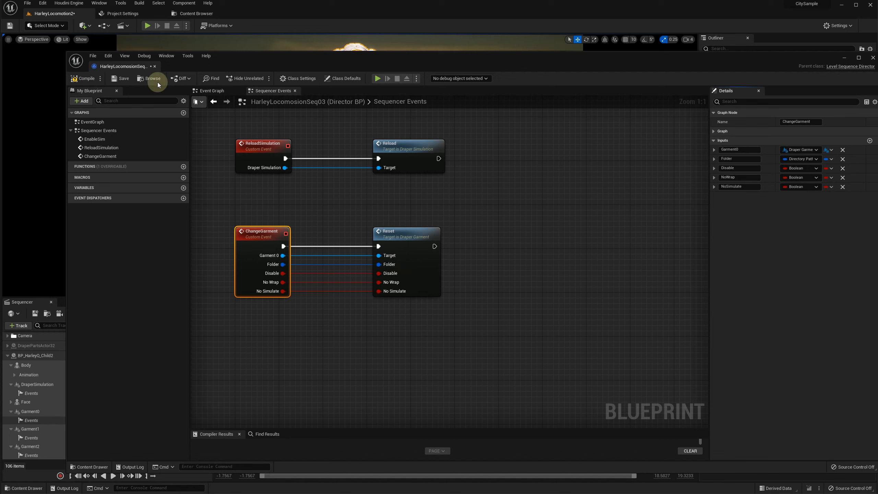
left_click(125, 79)
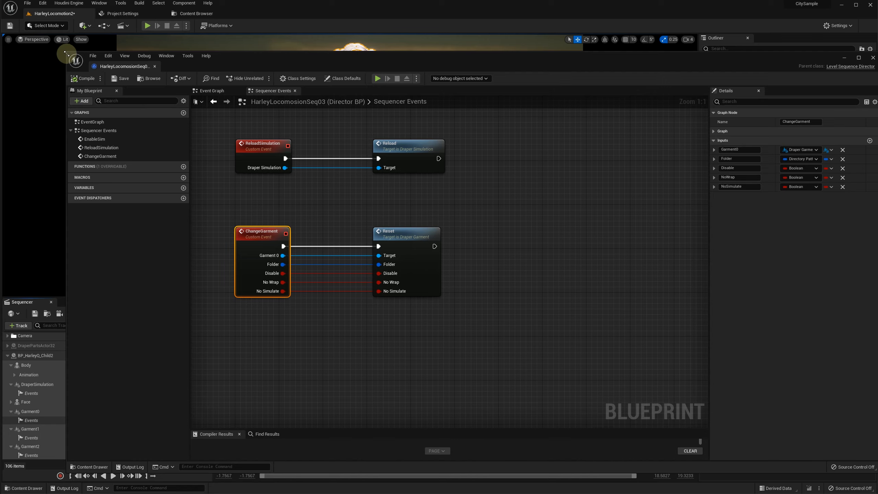
left_click_drag(66, 53, 645, 56)
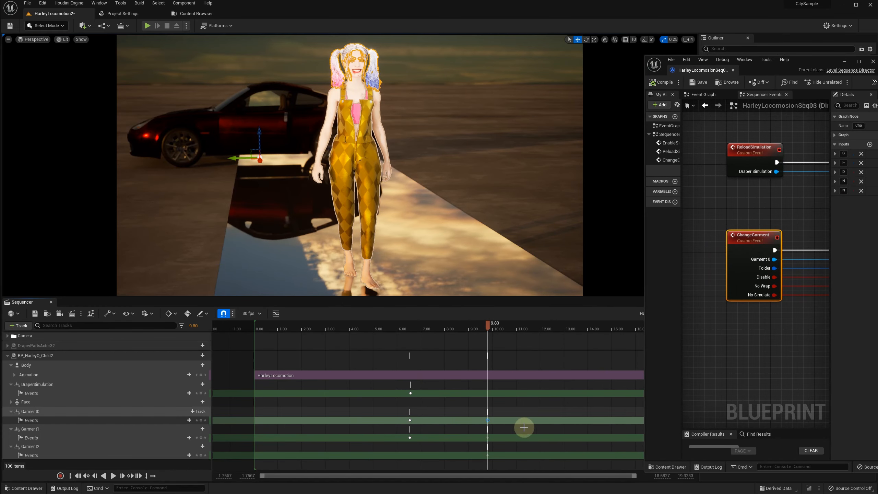
Inspect the properties of Garment0's event key at 9.80, including its Folder, Disable, No Wrap and No Simulate payload
right_click(487, 419)
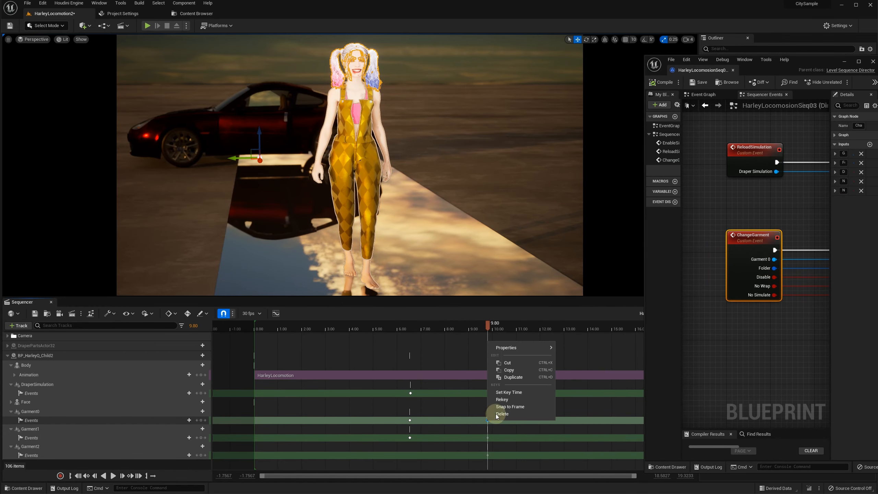
mouse_move(531, 346)
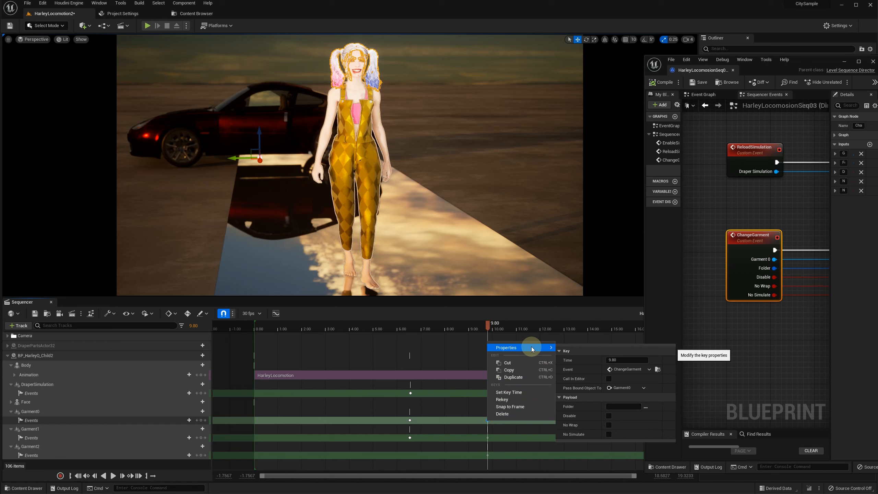
left_click(646, 407)
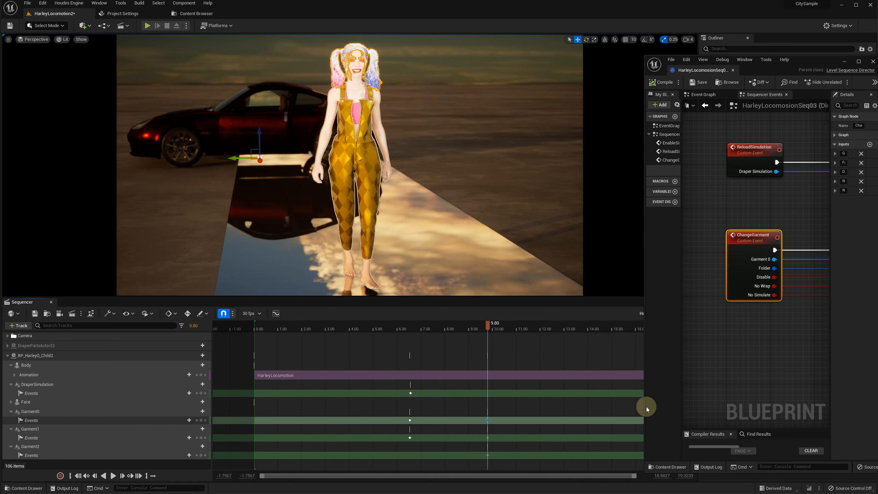
right_click(487, 420)
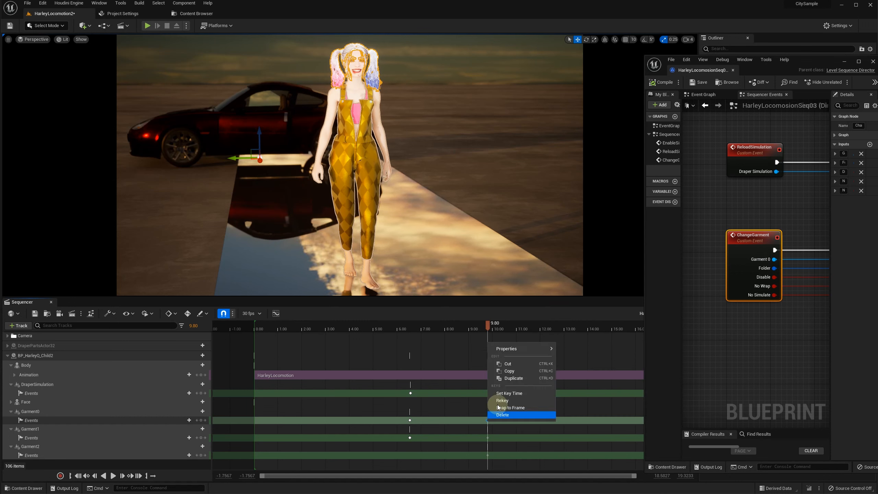
mouse_move(530, 349)
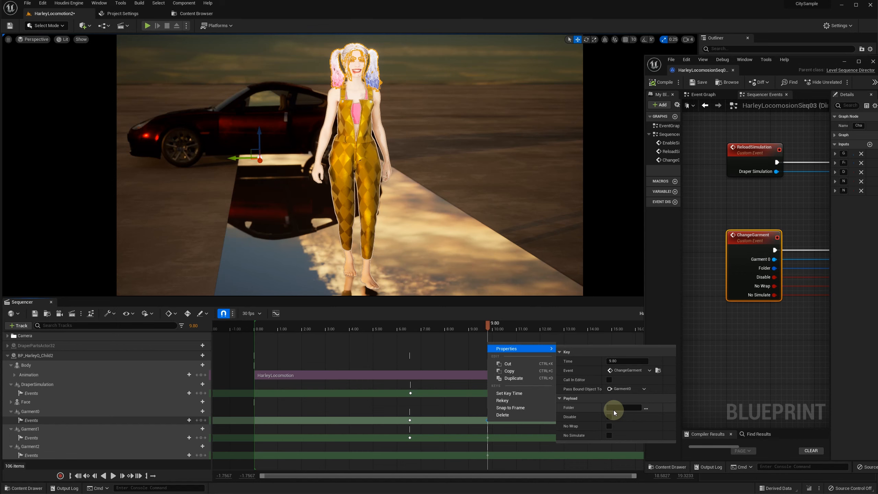
In File Explorer, copy the path of the womens-harleyqueenjacket2 folder inside H:\3DGarments and return to the sequence
left_click(161, 119)
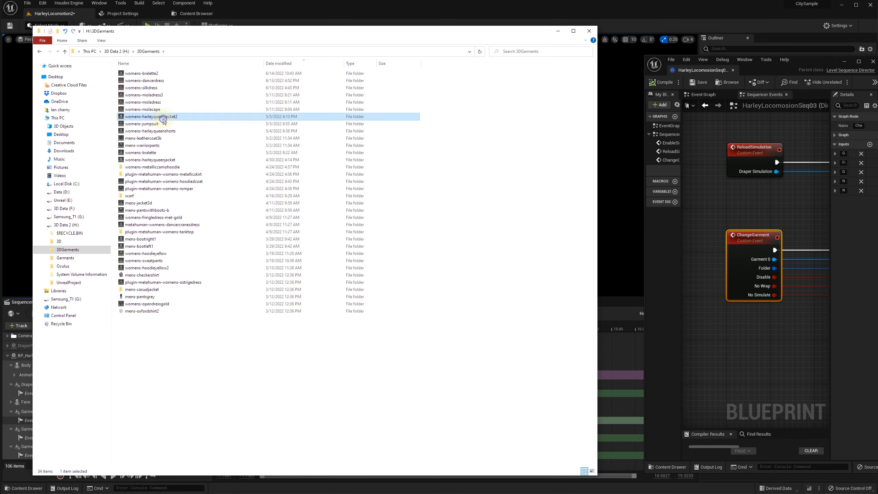
right_click(163, 120)
left_click(148, 120)
left_click(236, 51)
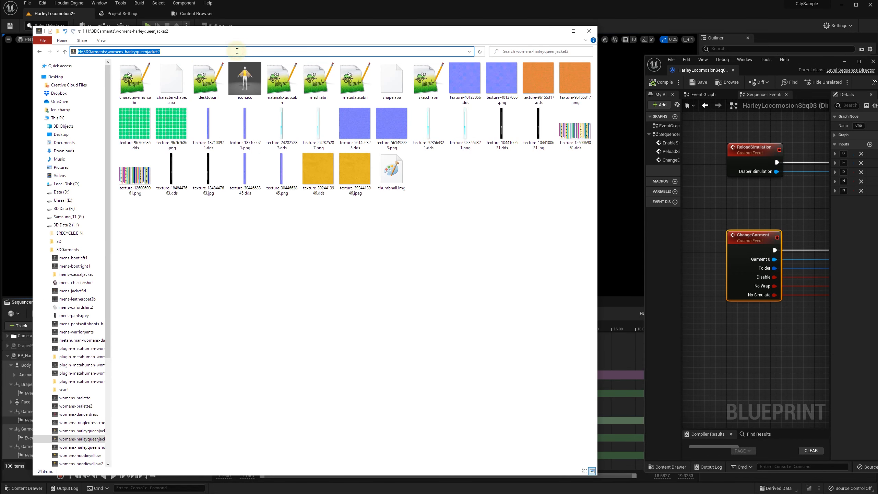
left_click(40, 52)
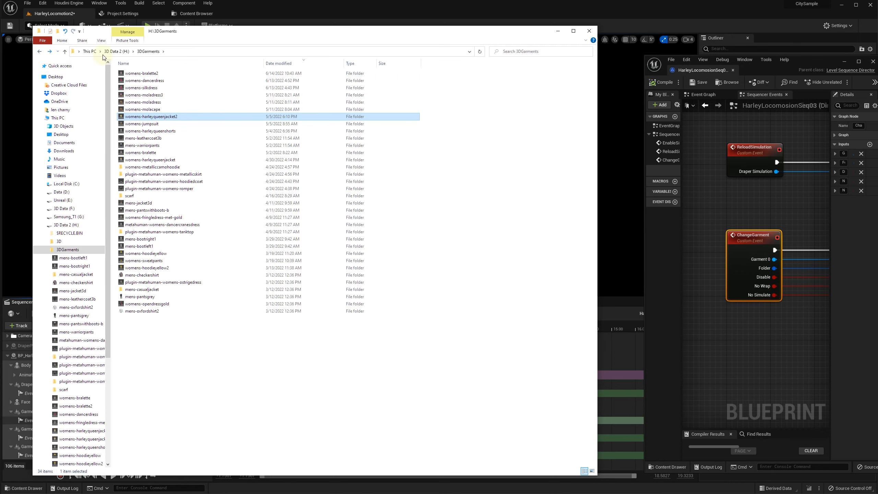
left_click(557, 31)
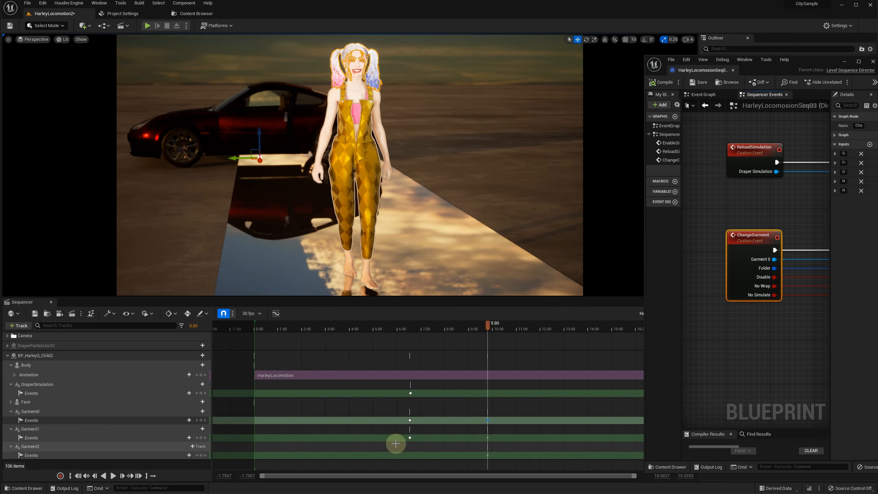
Bind Garment2's event key at 9.80 to Draper Garment's Reset function
right_click(487, 456)
mouse_move(537, 383)
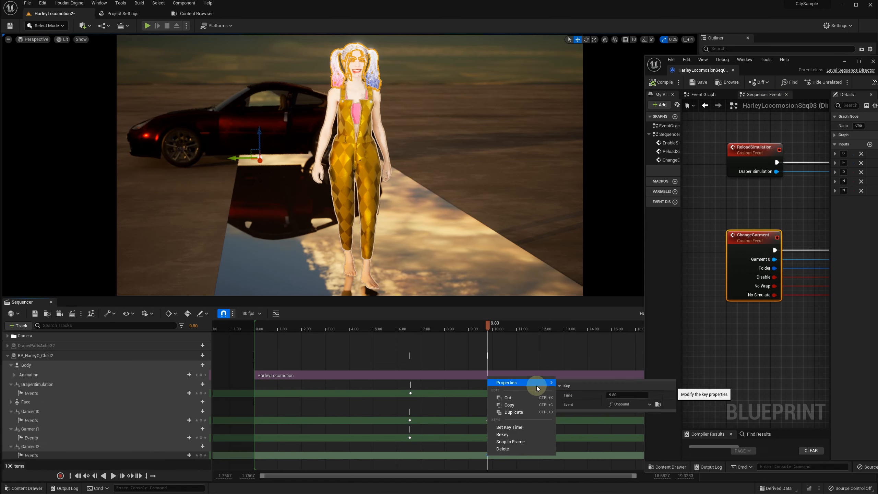
left_click(619, 405)
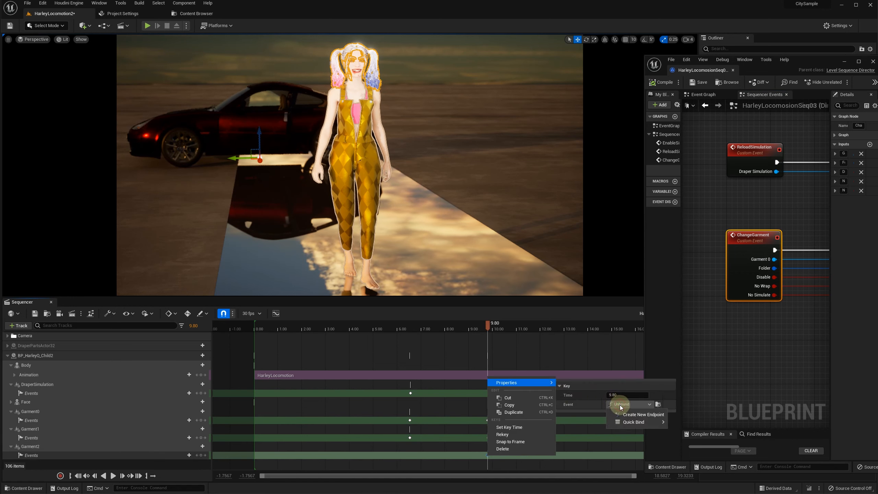
mouse_move(635, 421)
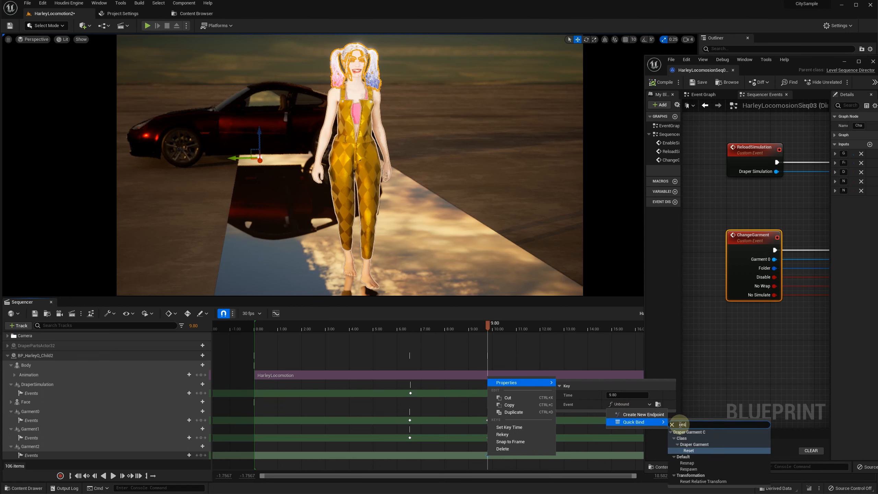
left_click(686, 451)
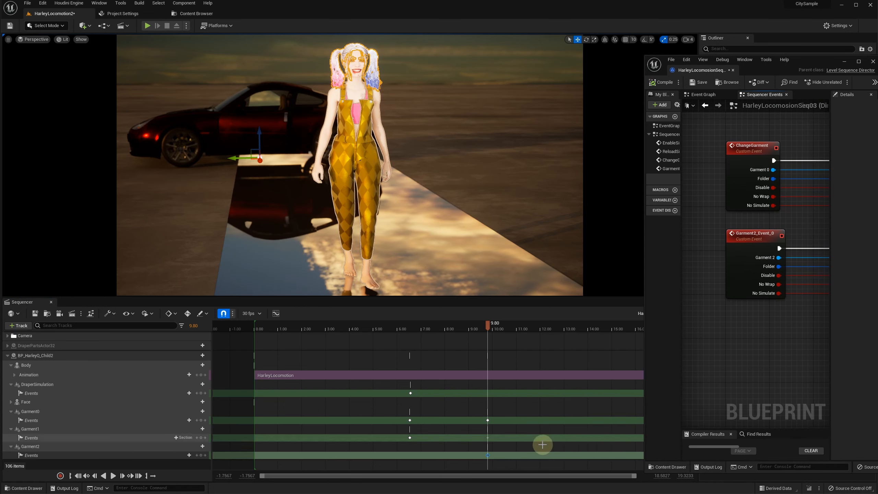
Paste the womens-harleyqueenjacket2 folder path into the Folder payload of Garment2's event key at 9.80
right_click(486, 454)
mouse_move(536, 387)
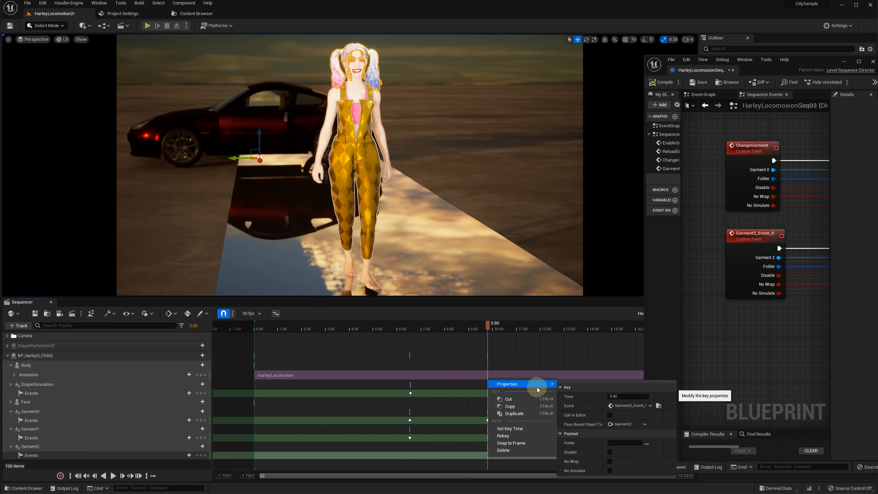
left_click(620, 442)
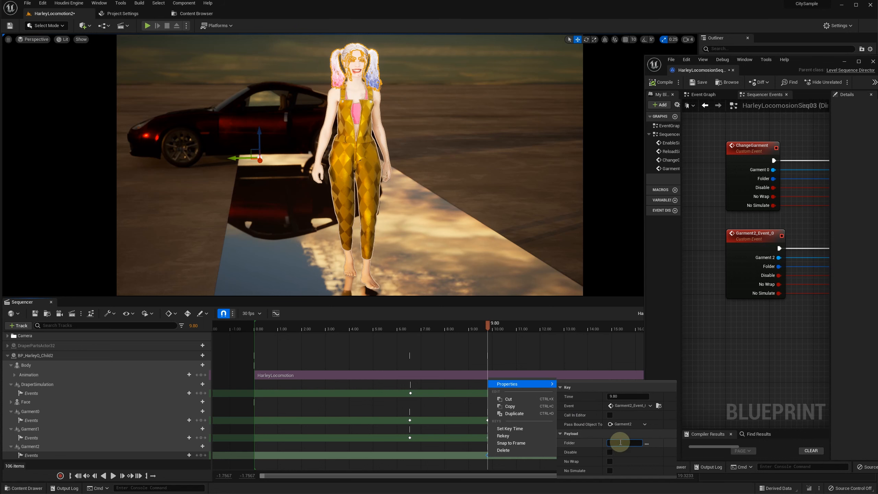
key("ctrl+v")
key("Return")
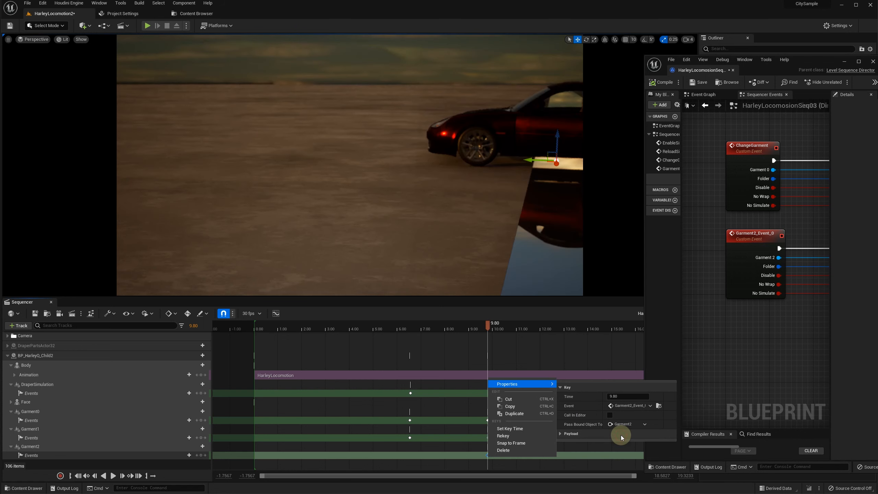
left_click(473, 429)
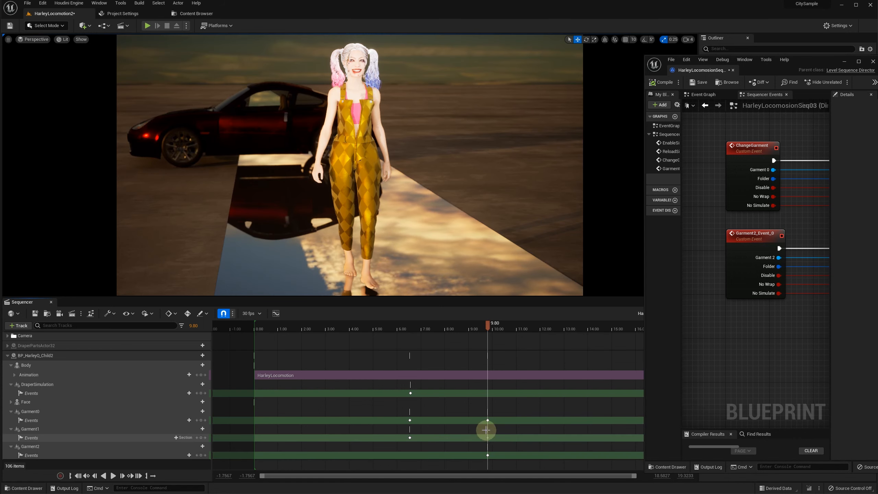
In File Explorer, copy the path of the womens-harleyqueenshorts folder inside H:\3DGarments and return to the sequence
left_click(488, 418)
left_click(488, 419)
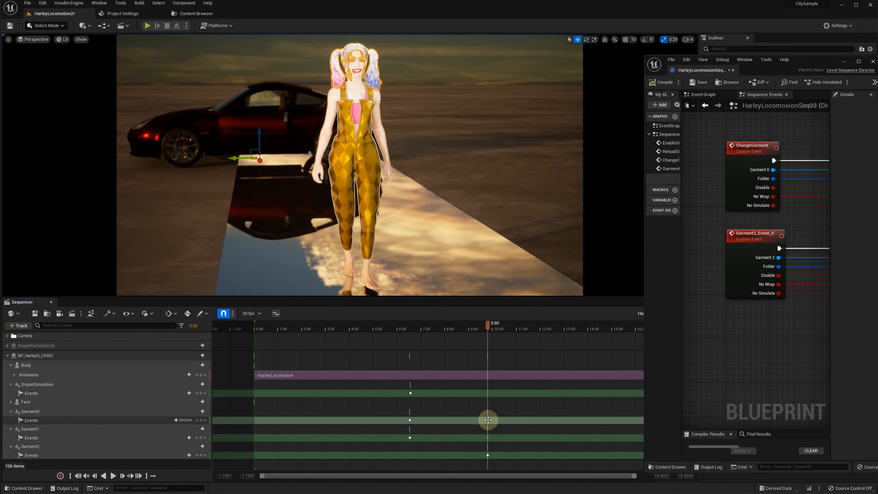
left_click(486, 438)
left_click(488, 438)
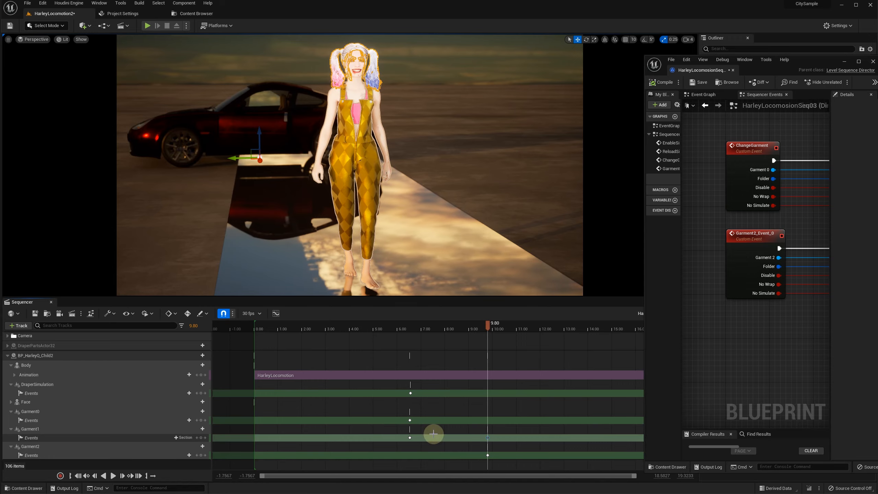
key("alt+Tab")
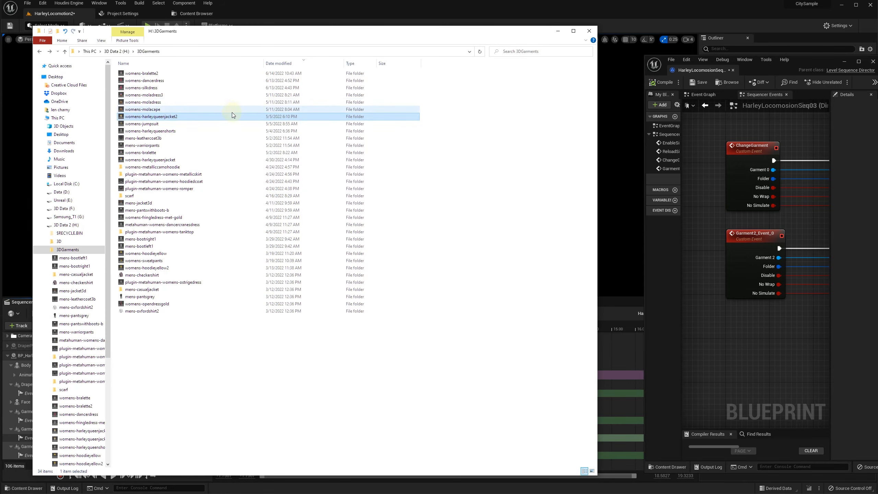
left_click(161, 131)
double_click(162, 132)
left_click(244, 50)
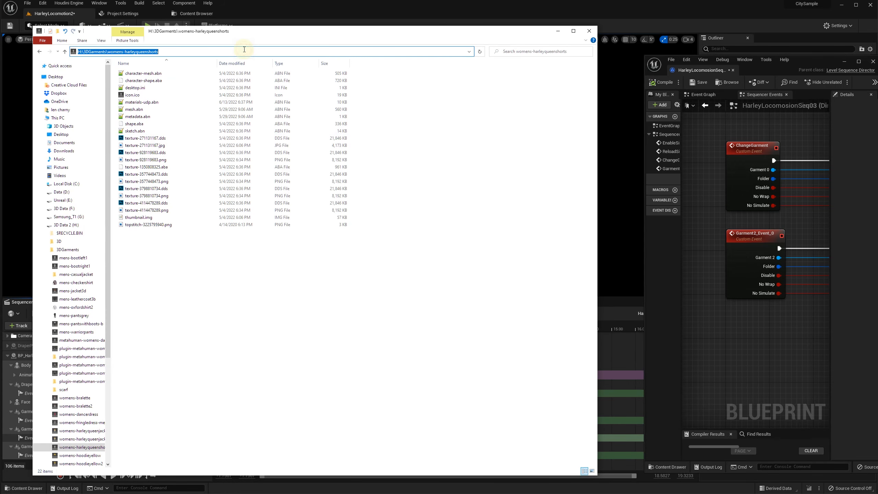
left_click(40, 52)
left_click(558, 31)
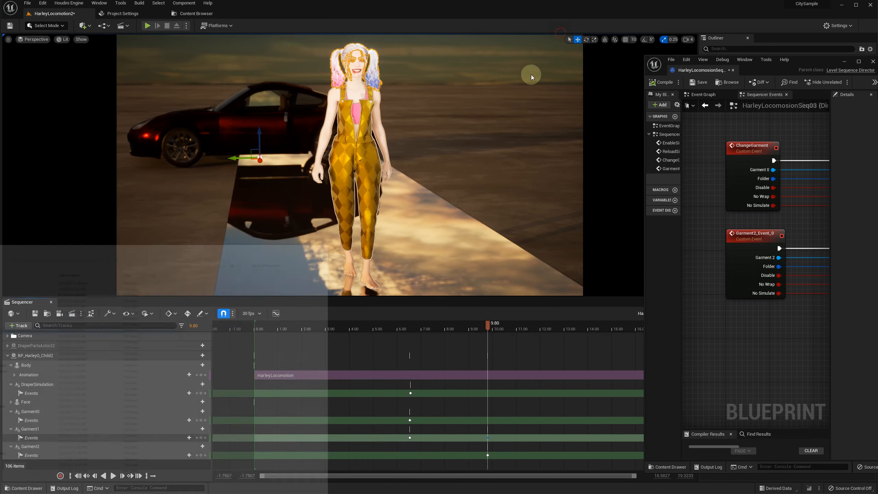
Bind Garment1's event key at 9.80 to the sequence's Change Garment function
right_click(487, 437)
mouse_move(542, 363)
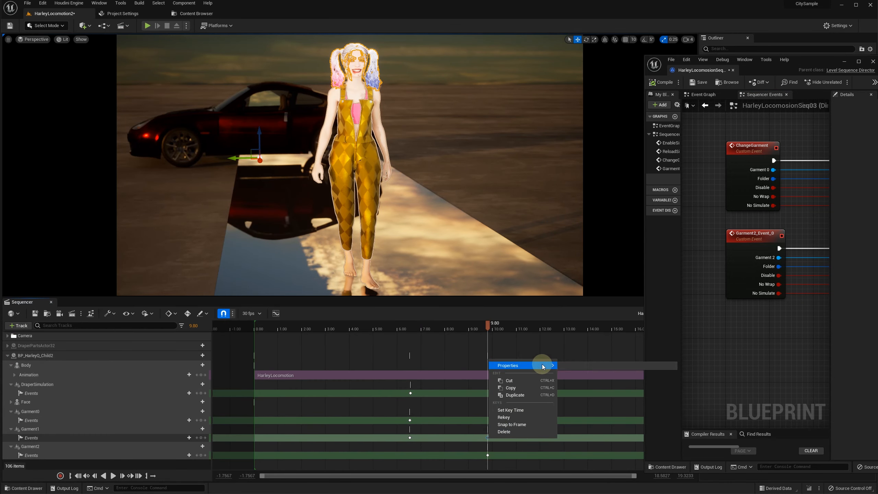
left_click(627, 386)
mouse_move(649, 405)
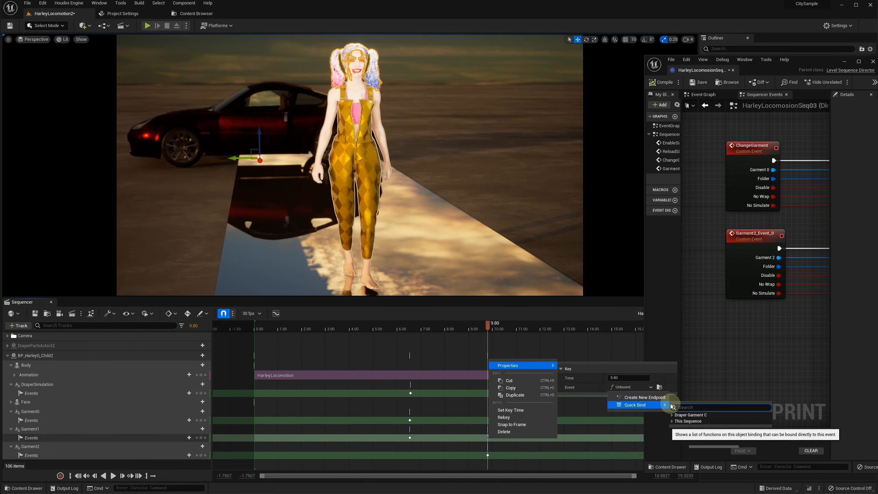
type("chan")
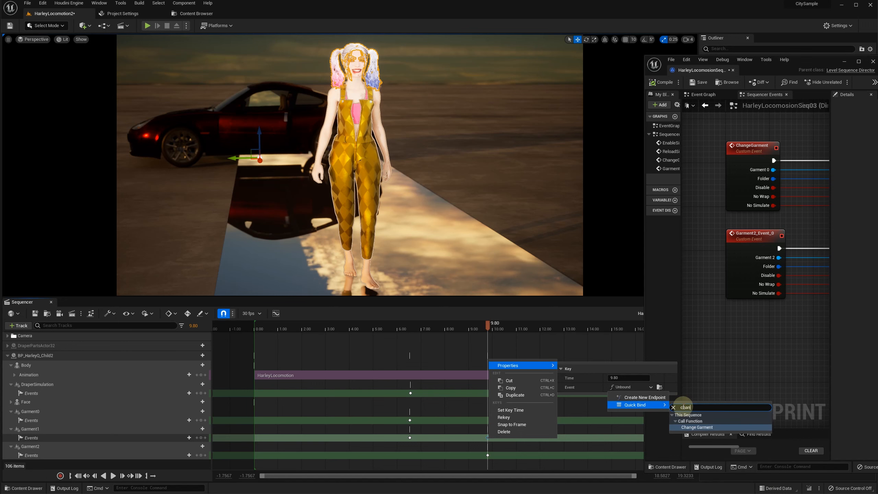
left_click(689, 427)
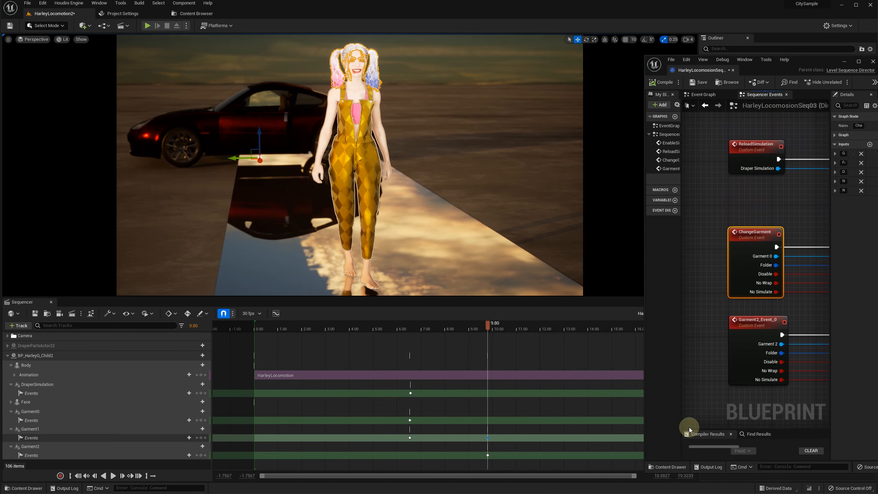
Set the Folder payload of Garment1's event key at 9.80 to H:\3DGarments\womens-harleyqueenshorts
right_click(488, 438)
mouse_move(539, 365)
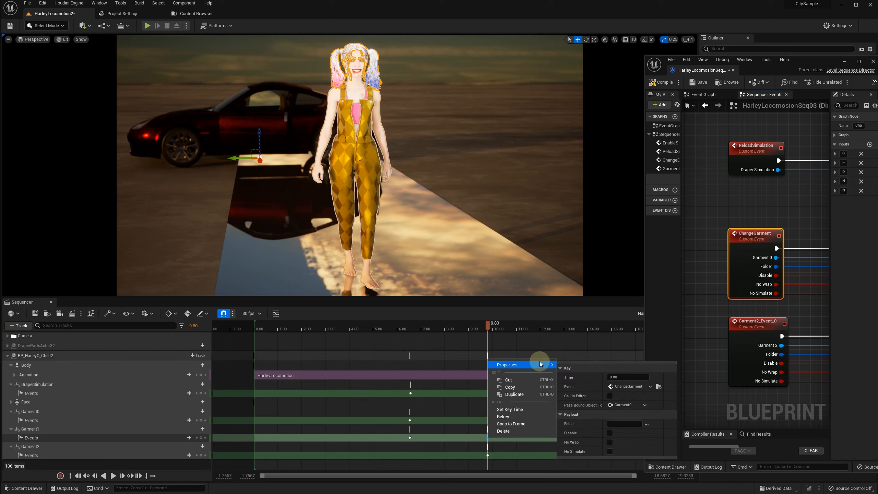
left_click(615, 424)
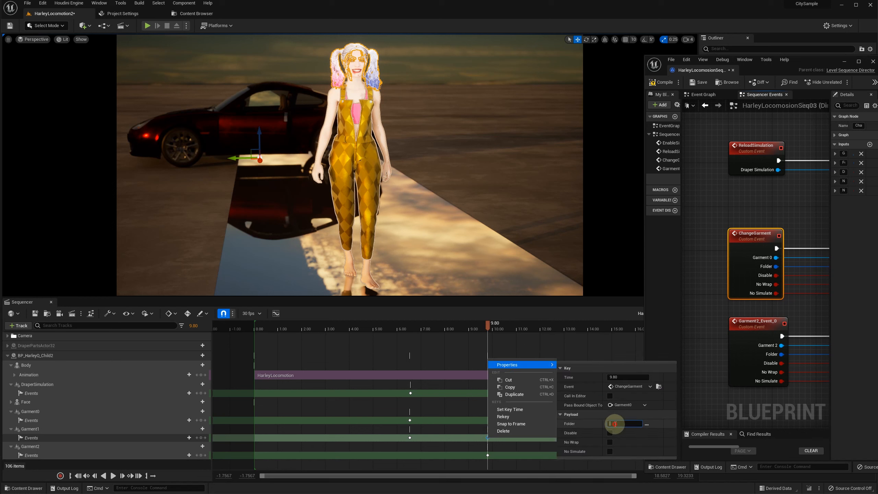
type("womens-harleyqueenshorts")
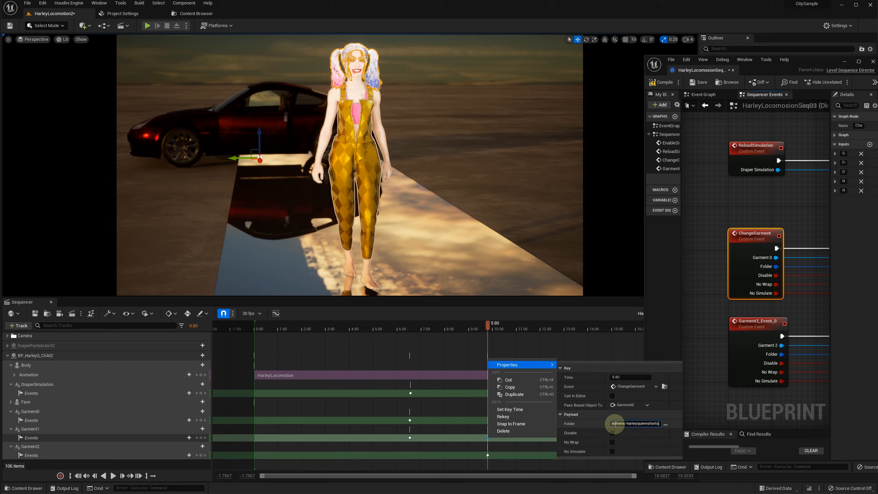
left_click(656, 432)
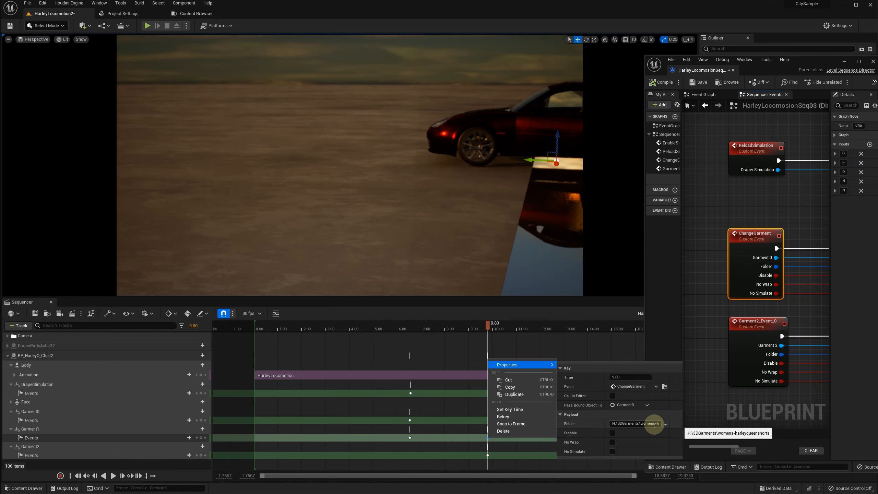
Rebind Garment2's event key at 9.80 to Change Garment and delete the Garment2_Event_0 event with its Reset node
right_click(487, 455)
mouse_move(549, 382)
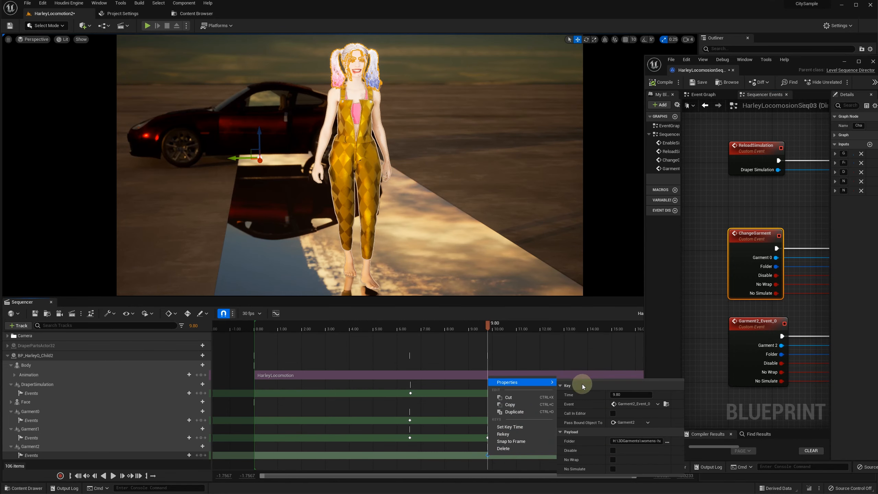
left_click(657, 403)
mouse_move(650, 422)
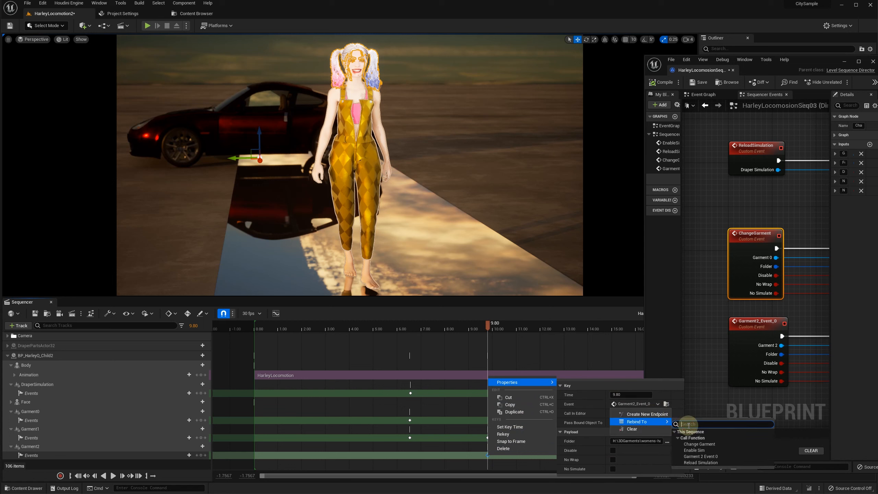
type("chan")
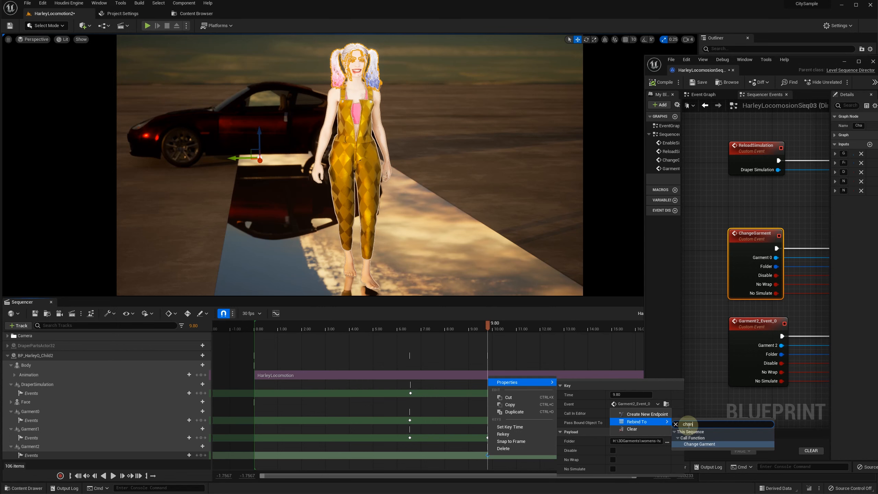
left_click(688, 444)
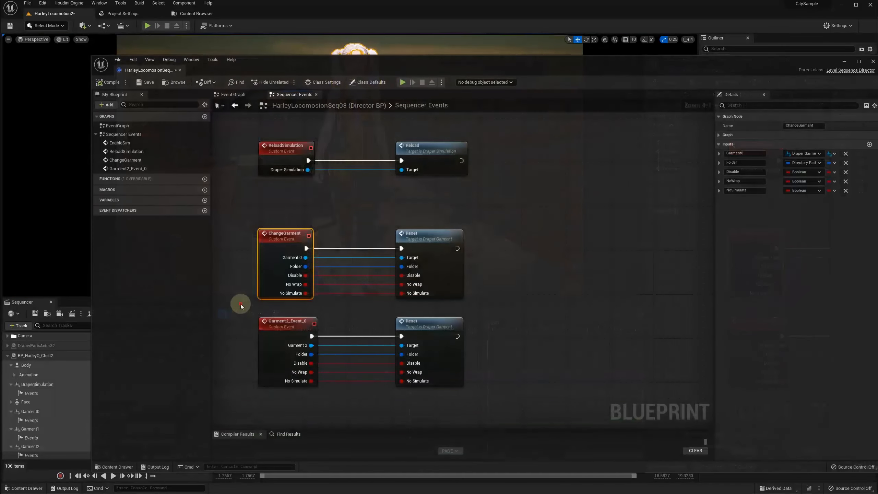
left_click_drag(240, 305, 525, 399)
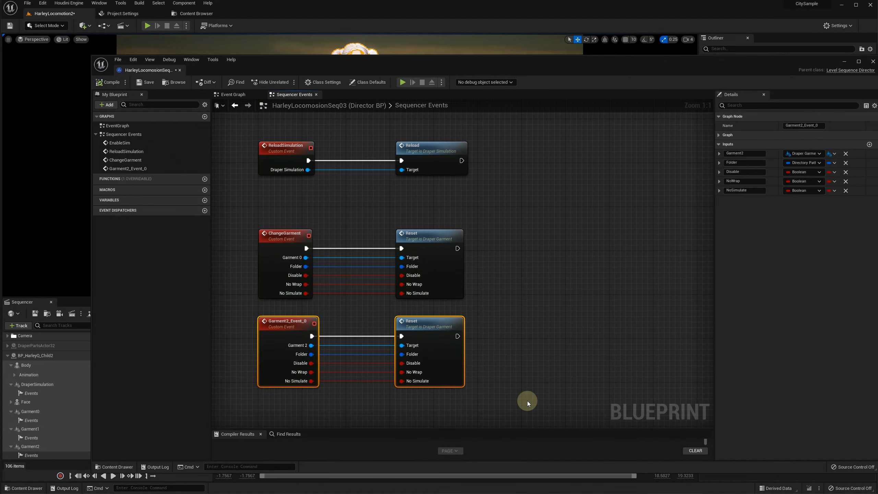
key("Delete")
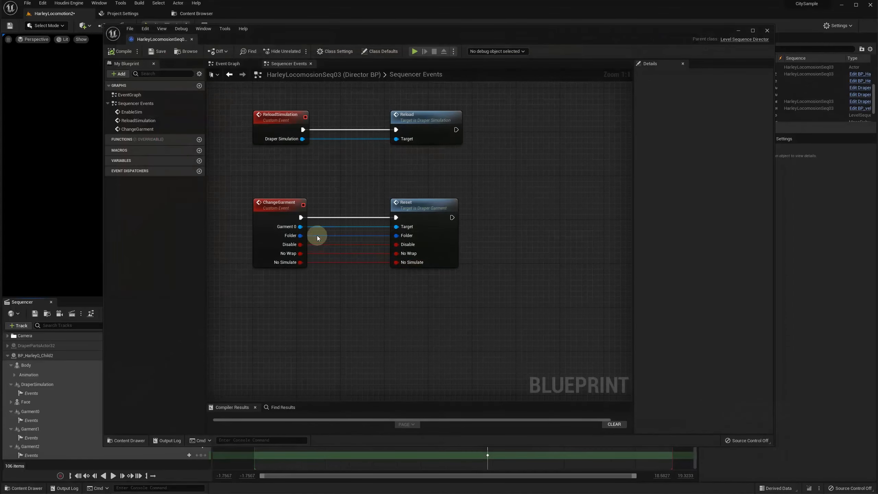
Add a Set Order node fed by the Garment 0 pin of the ChangeGarment event
left_click_drag(300, 226, 385, 334)
type("set")
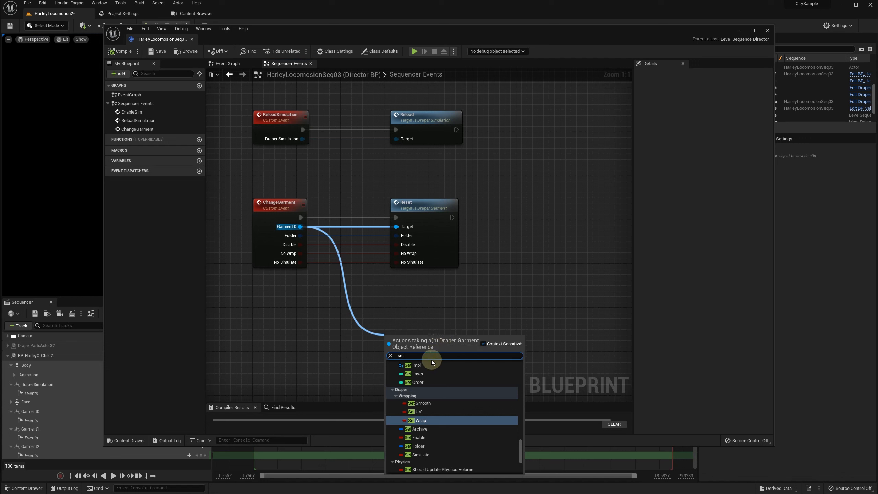
left_click(418, 382)
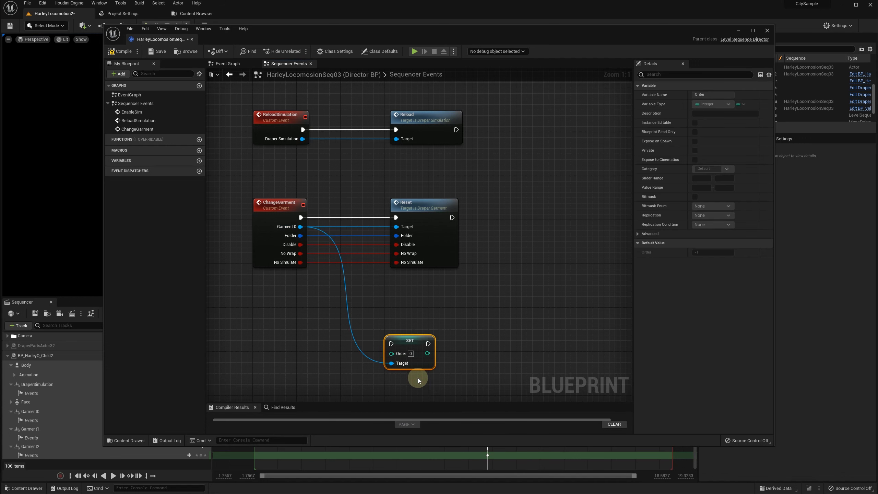
Add an Integer input named Order to the ChangeGarment custom event
left_click(280, 205)
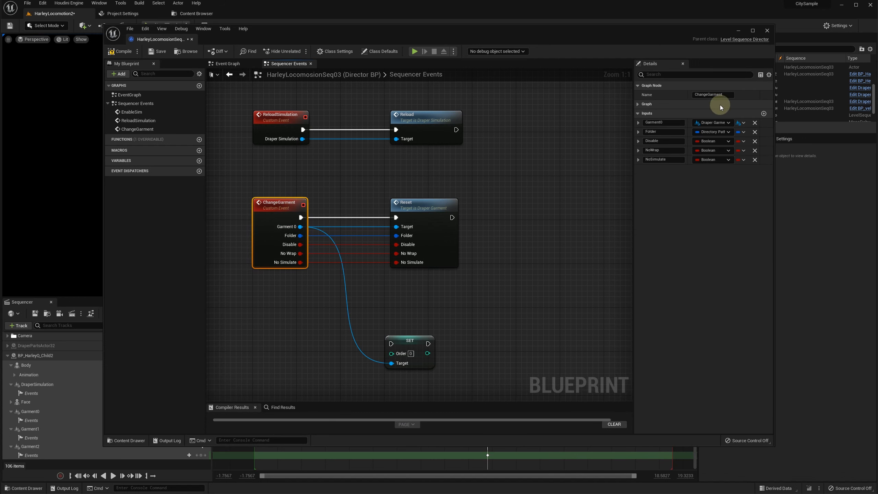
left_click(763, 113)
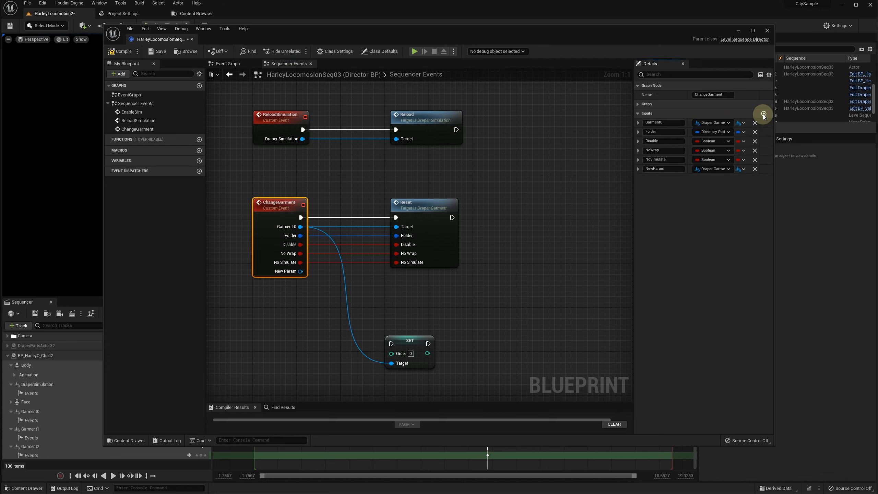
double_click(678, 169)
type("Order")
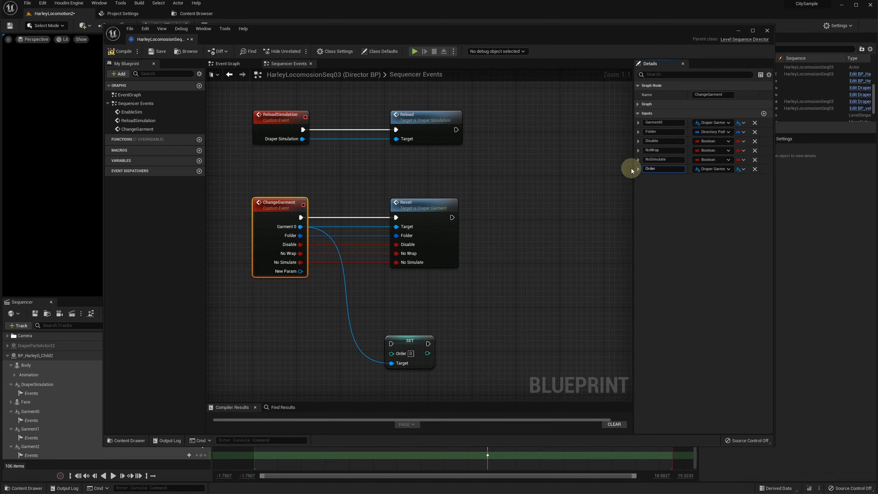
left_click(718, 168)
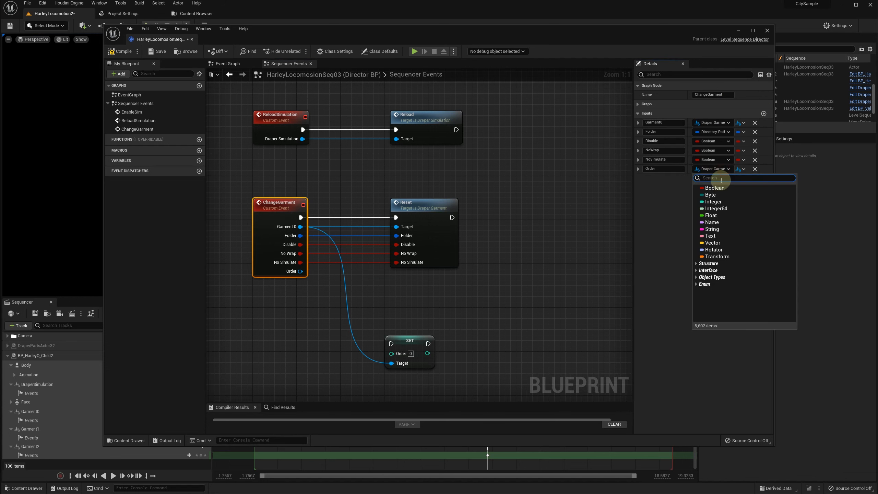
left_click(721, 196)
left_click(722, 169)
left_click(721, 201)
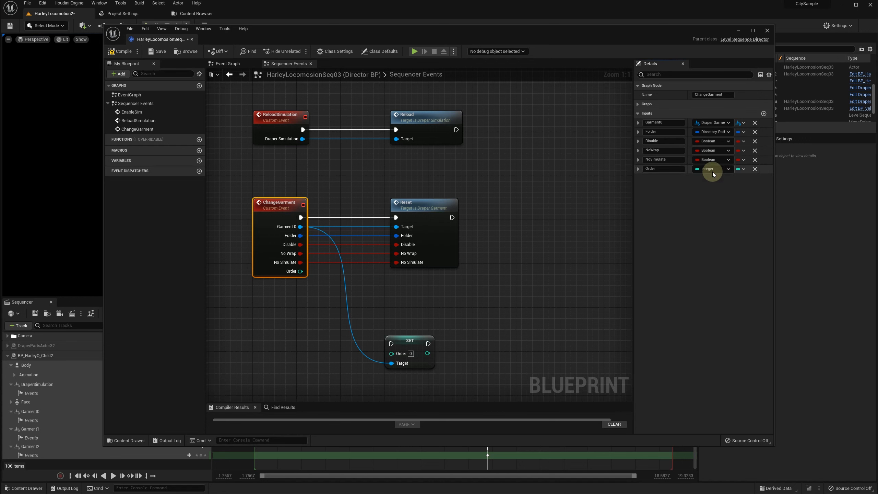
Wire ChangeGarment's Order pin and Reset's execution output into the SET node, routing the data wires below Reset, and save the blueprint
left_click_drag(300, 271, 482, 293)
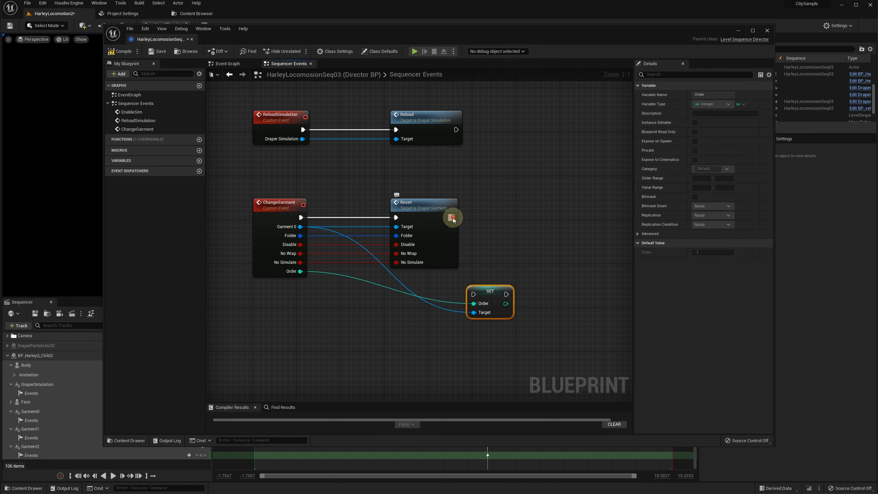
left_click_drag(452, 217, 512, 249)
left_click_drag(511, 248, 529, 215)
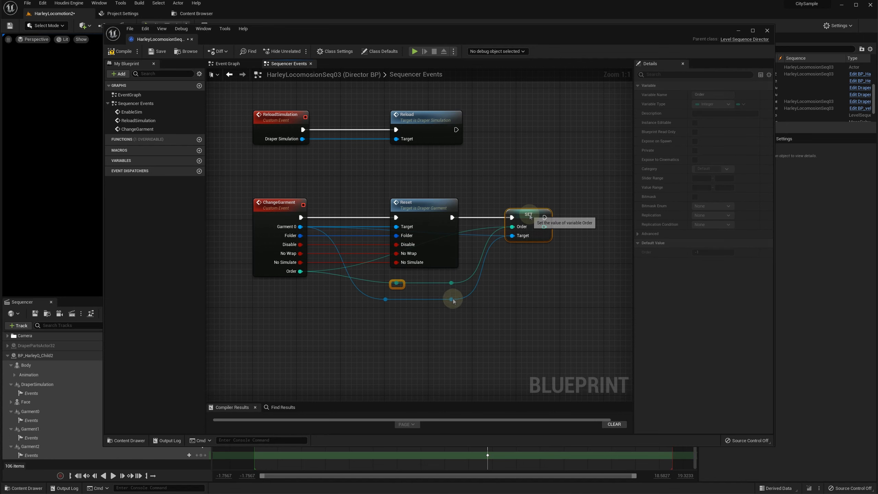
left_click(433, 319)
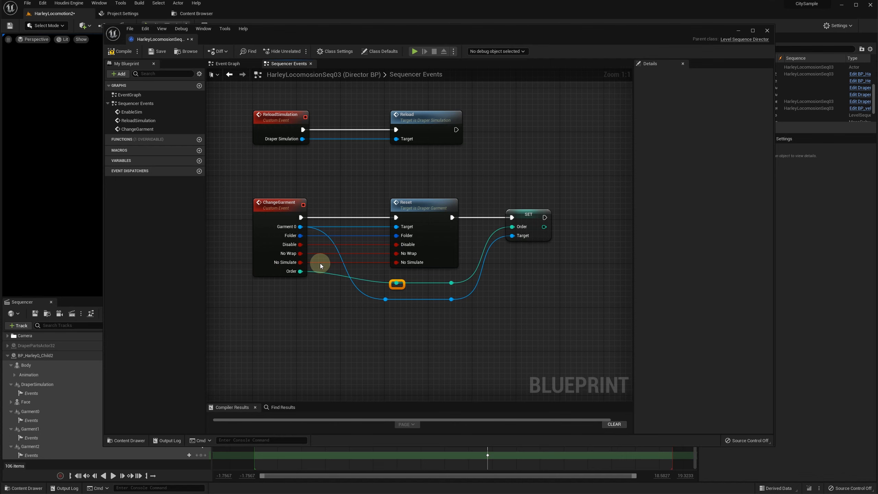
left_click(160, 51)
Uncover the sequence timeline and set the Order payload of Garment1's event key at 9.80 to 1
left_click_drag(104, 25, 547, 42)
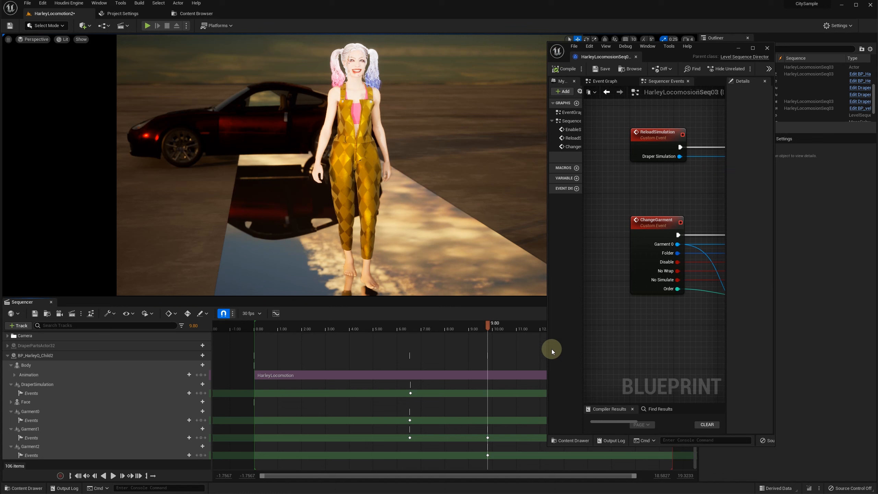
right_click(487, 437)
mouse_move(520, 364)
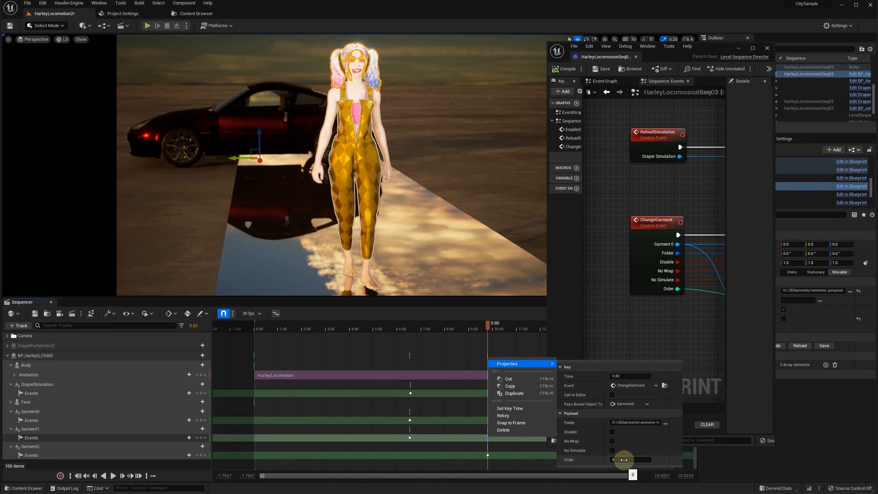
left_click(623, 460)
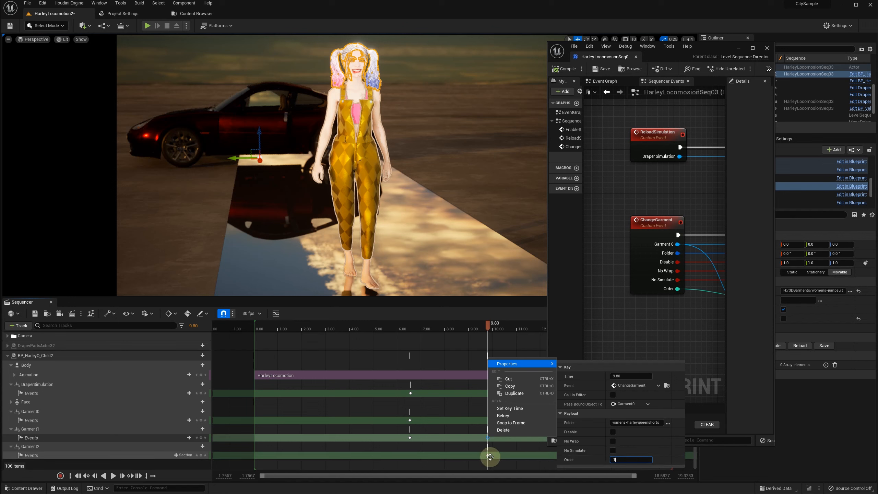
left_click(489, 456)
Set the Order payload of Garment2's event key at 9.80 and add a Garment0 event key at the same time
right_click(493, 456)
mouse_move(528, 384)
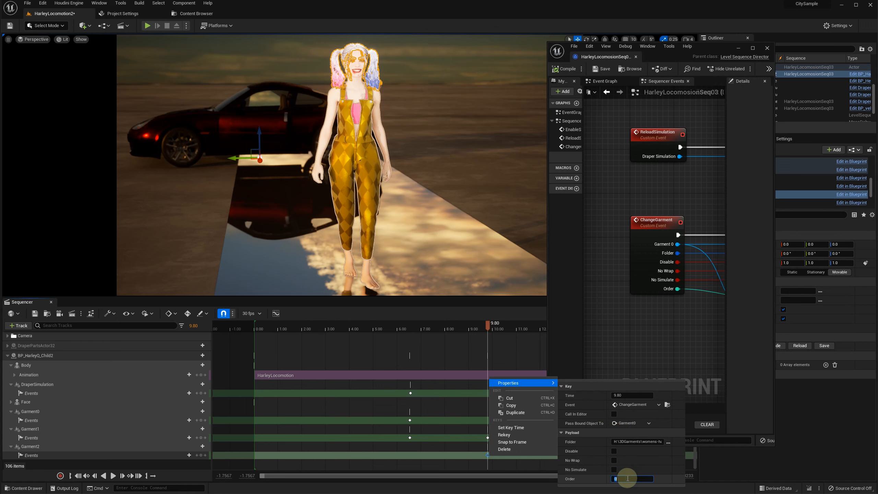
key("Return")
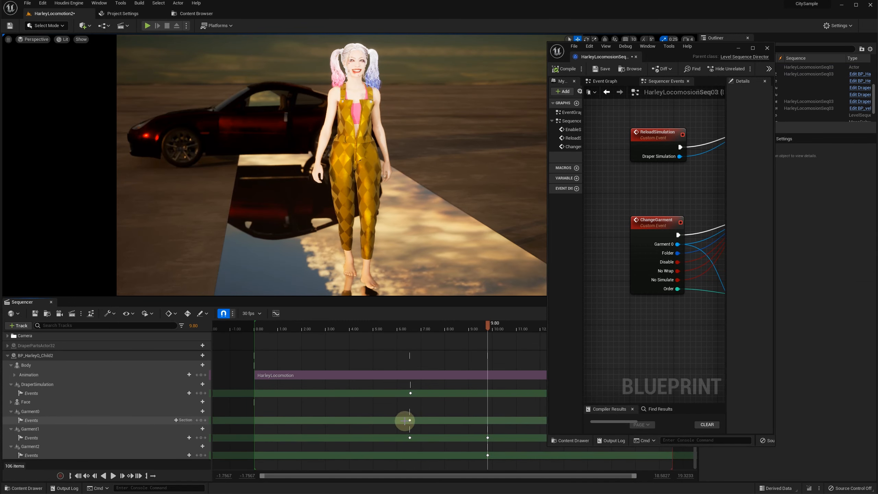
left_click(201, 420)
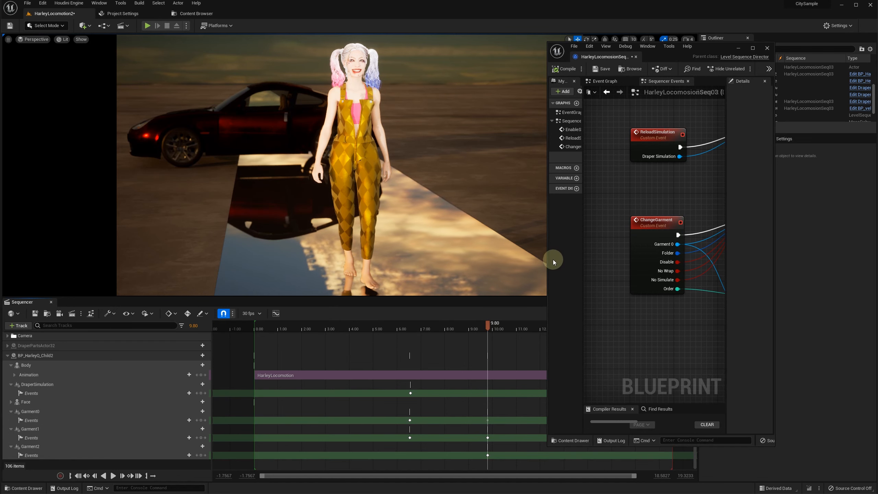
Enlarge the Director blueprint and bring up the node search in the empty graph area below the ChangeGarment event
left_click_drag(547, 254, 135, 279)
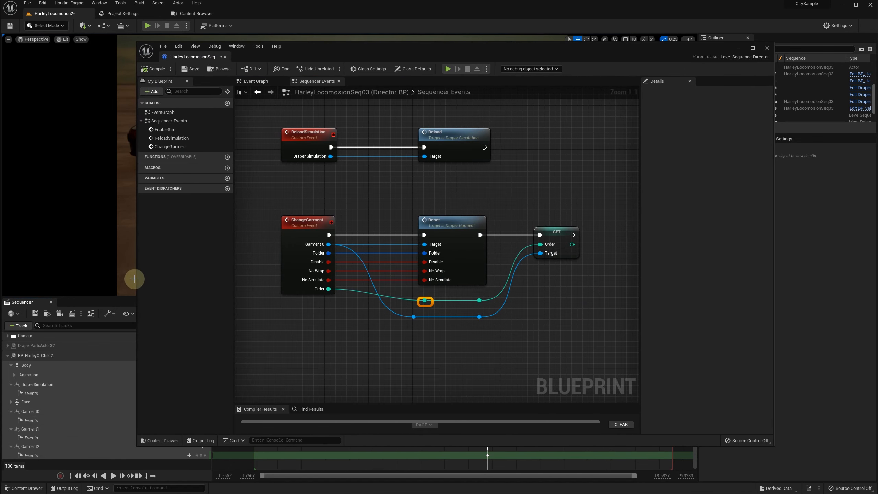
right_click(341, 332)
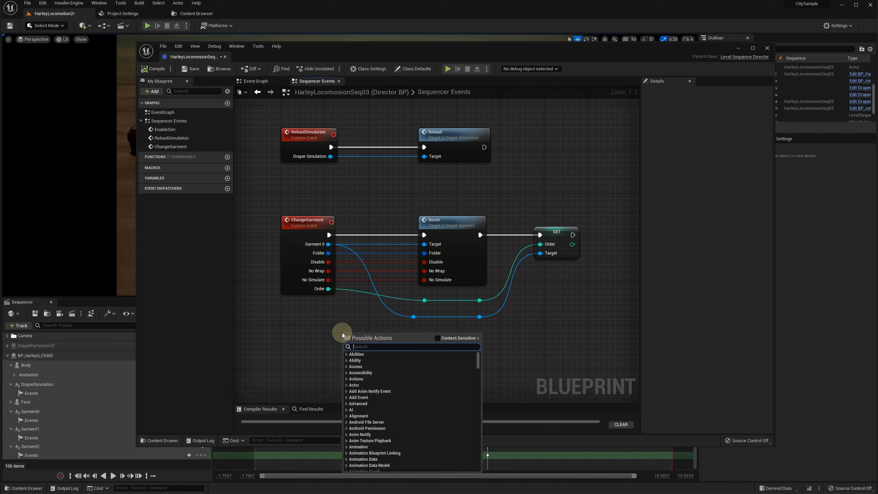